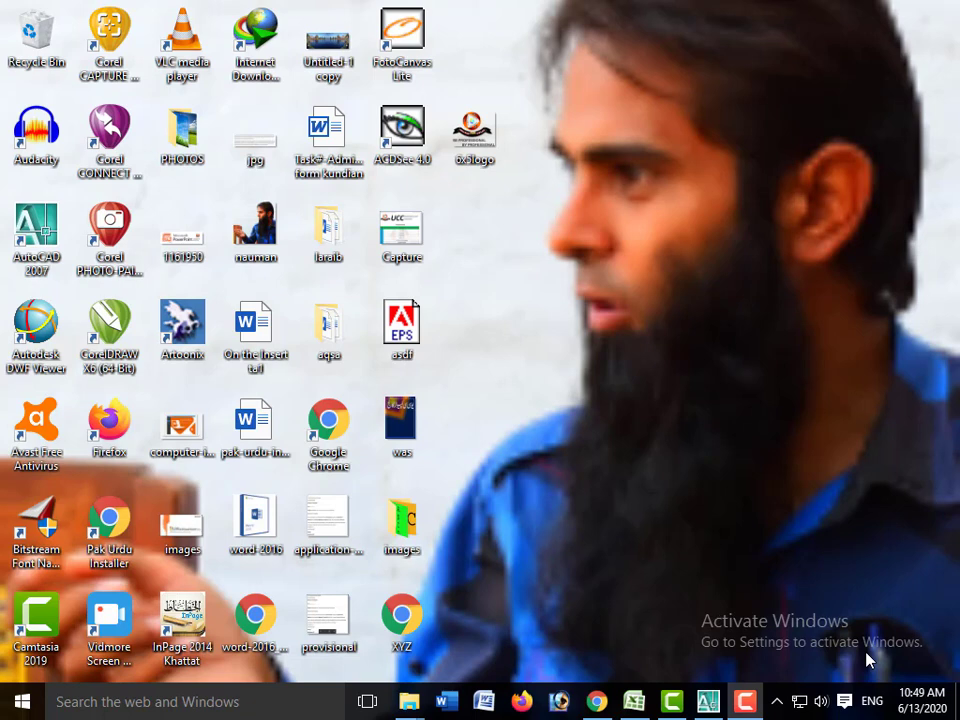
Step: Refresh the desktop and switch to the Task 5 workbook in Excel
{"action": "right_click", "coordinate": [682, 374]}
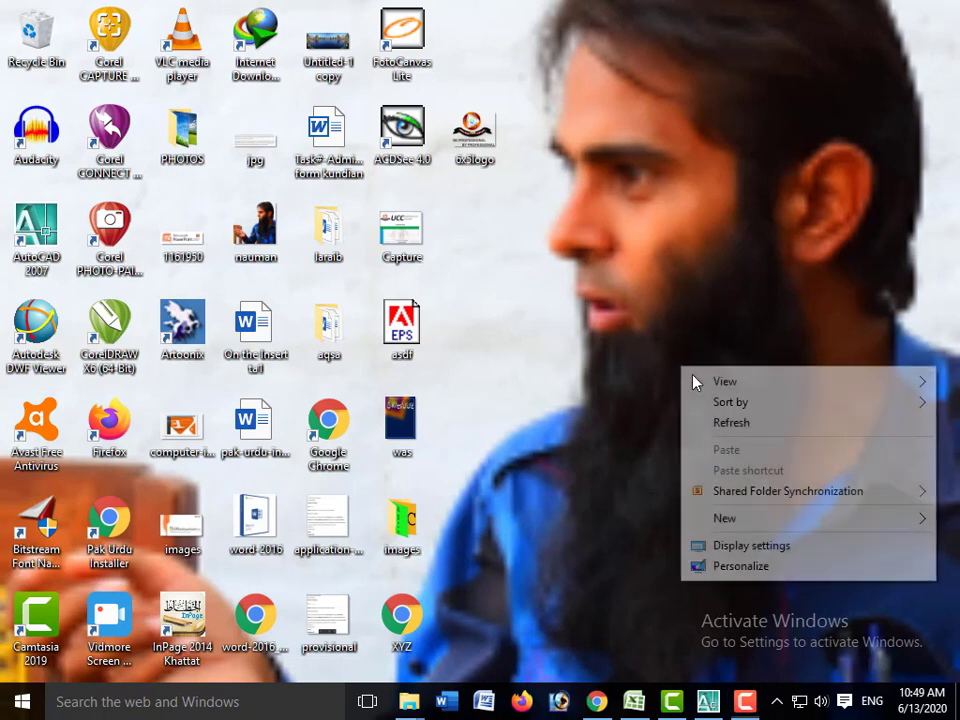
{"action": "left_click", "coordinate": [716, 424]}
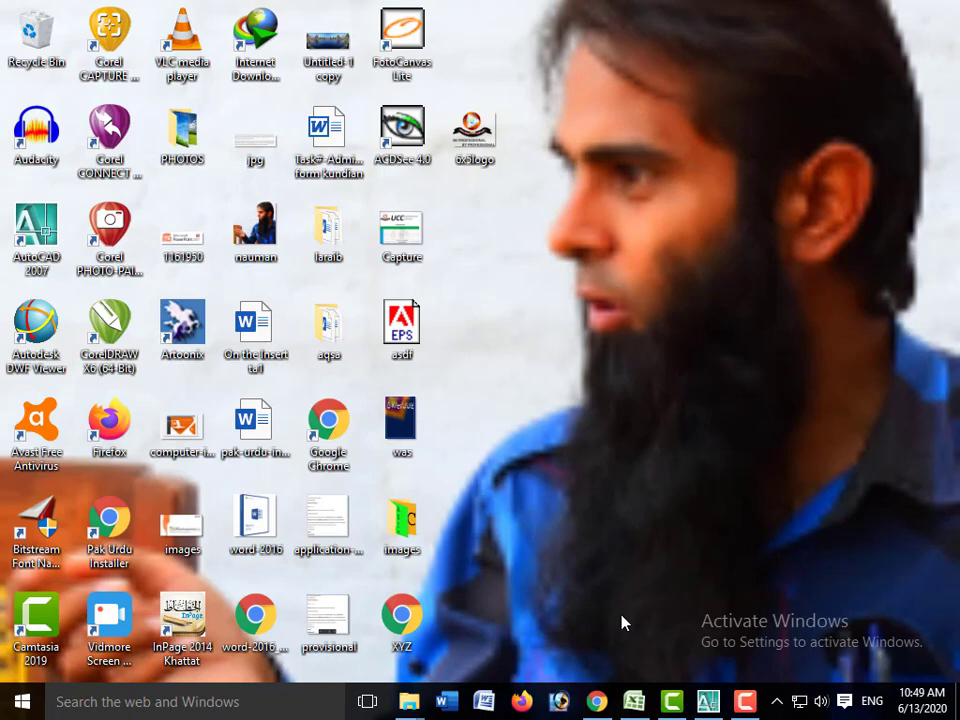
{"action": "left_click", "coordinate": [634, 701]}
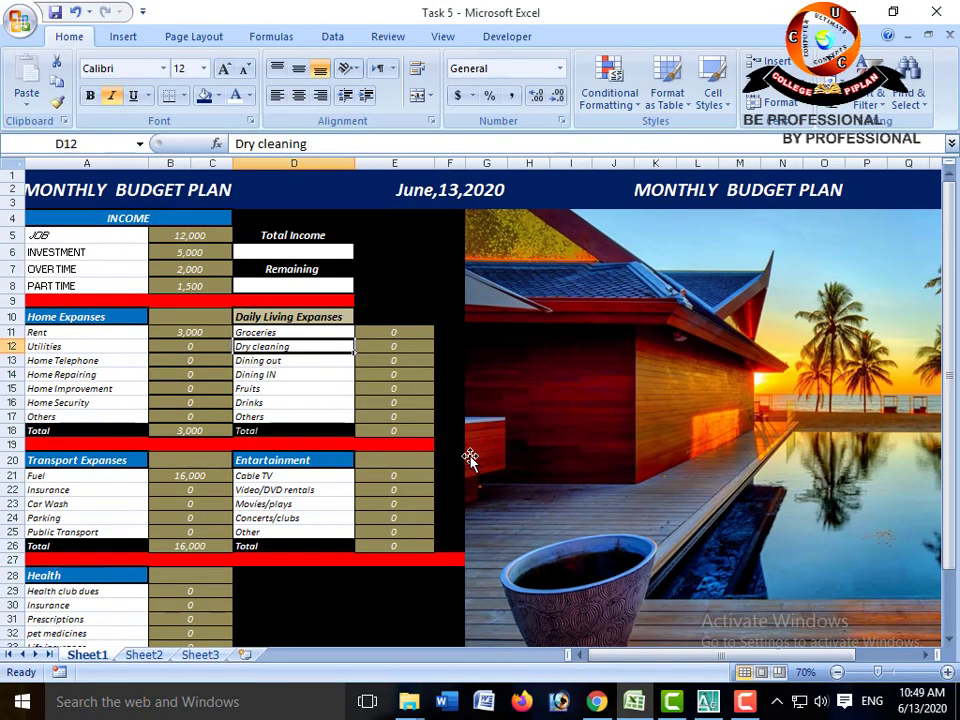
Step: Examine the monthly budget sheet's expense sections, title banner and picture across the full sheet width
{"action": "left_click", "coordinate": [316, 392]}
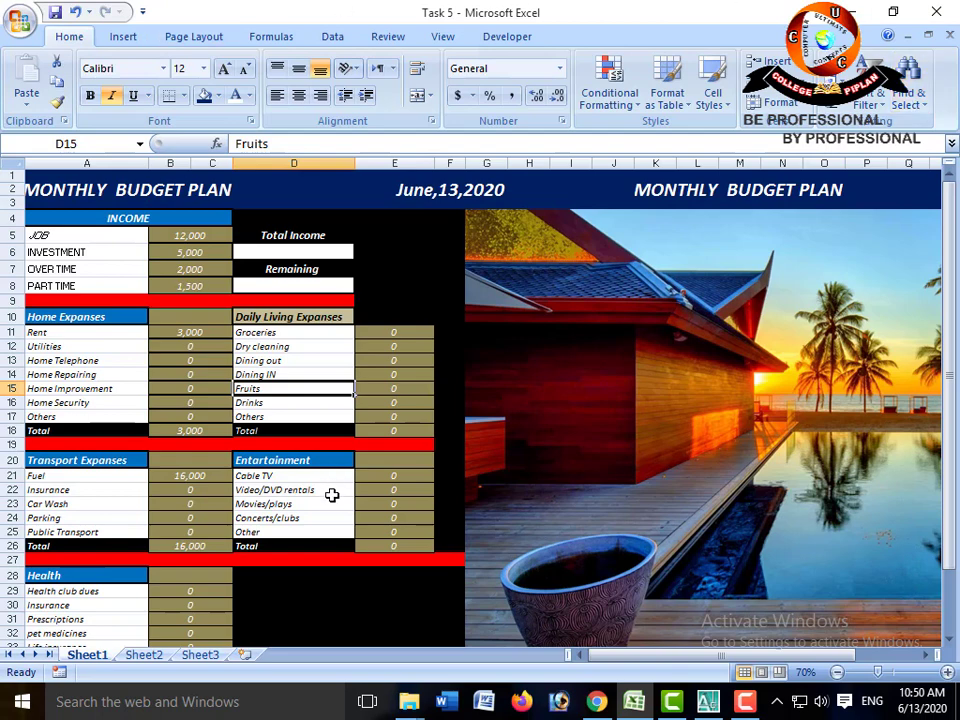
{"action": "left_click", "coordinate": [373, 390]}
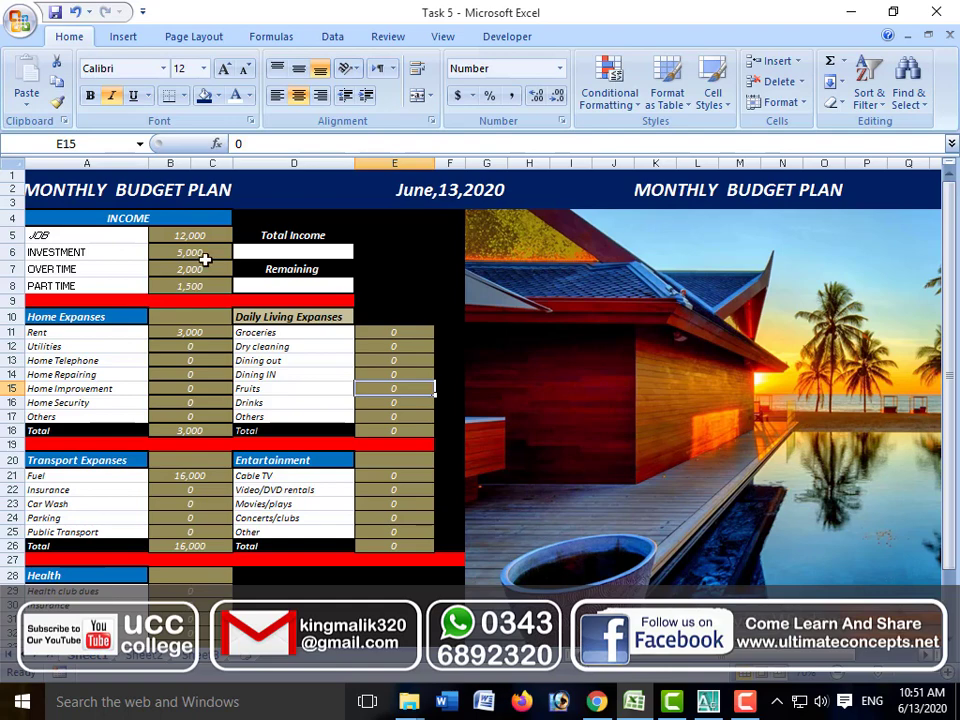
{"action": "left_click", "coordinate": [167, 195]}
{"action": "left_click_drag", "start_coordinate": [168, 195], "coordinate": [519, 199]}
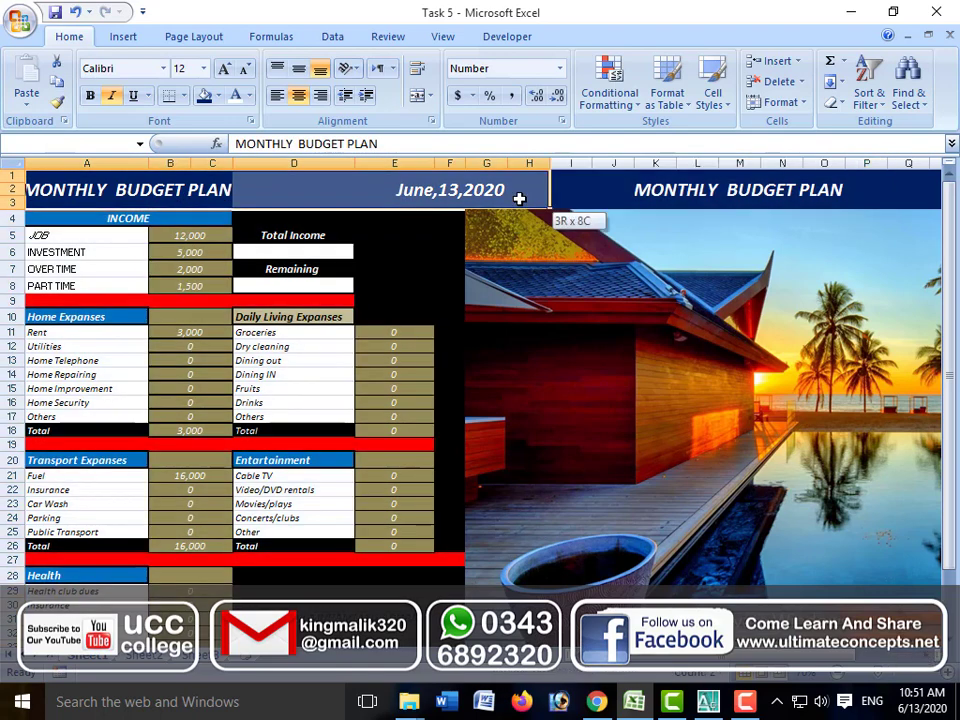
{"action": "left_click", "coordinate": [519, 199]}
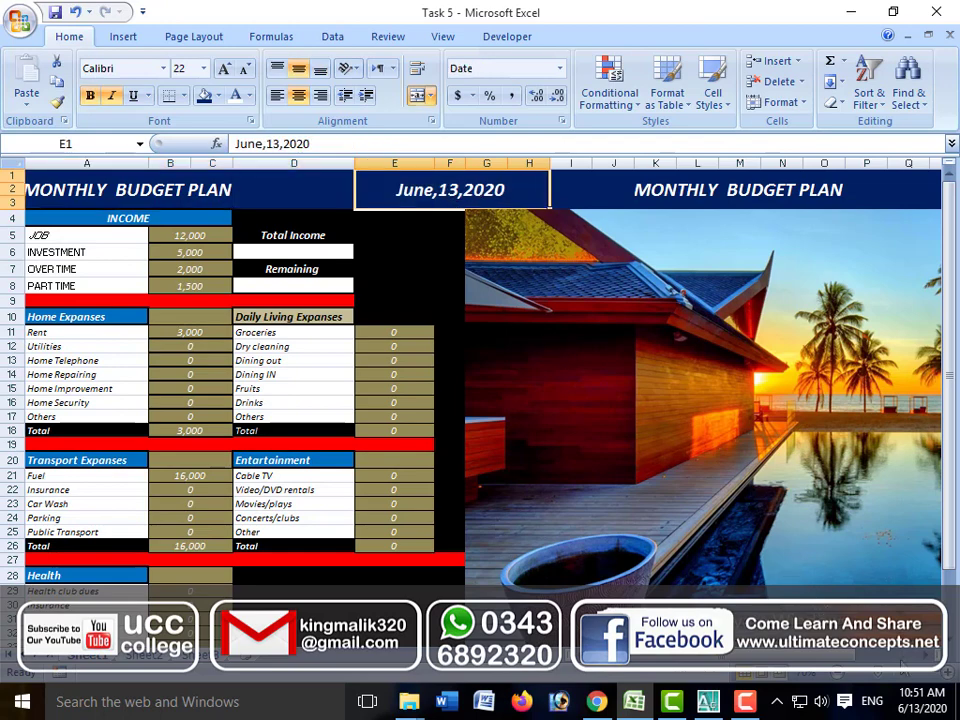
{"action": "scroll", "coordinate": [692, 497], "scroll_direction": "right", "scroll_amount": 3}
{"action": "scroll", "coordinate": [680, 660], "scroll_direction": "right", "scroll_amount": 2}
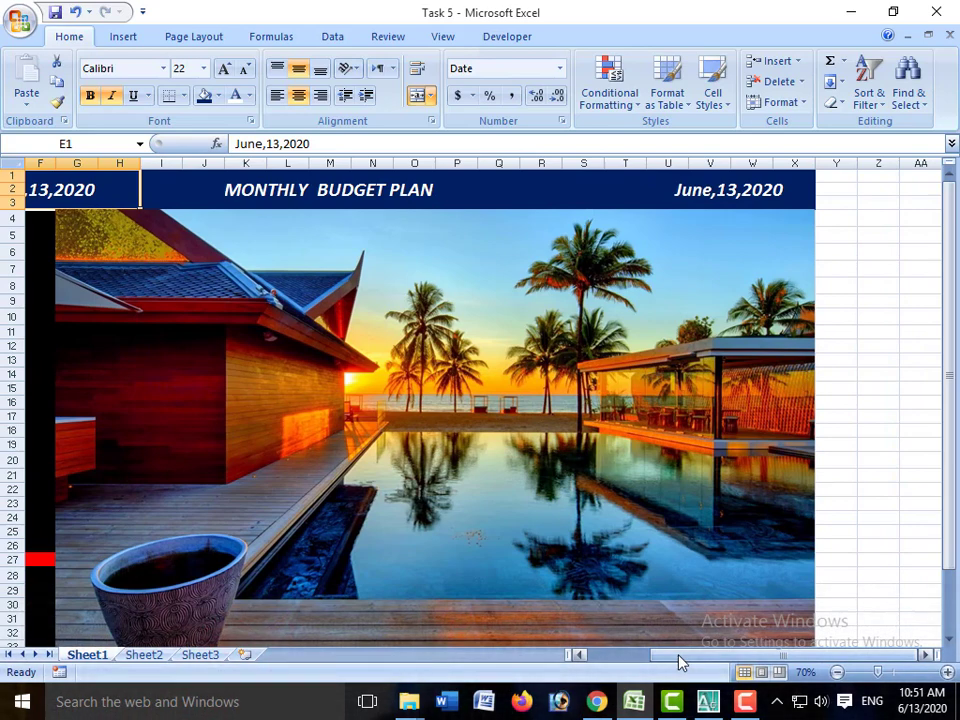
{"action": "left_click_drag", "start_coordinate": [680, 660], "coordinate": [568, 658]}
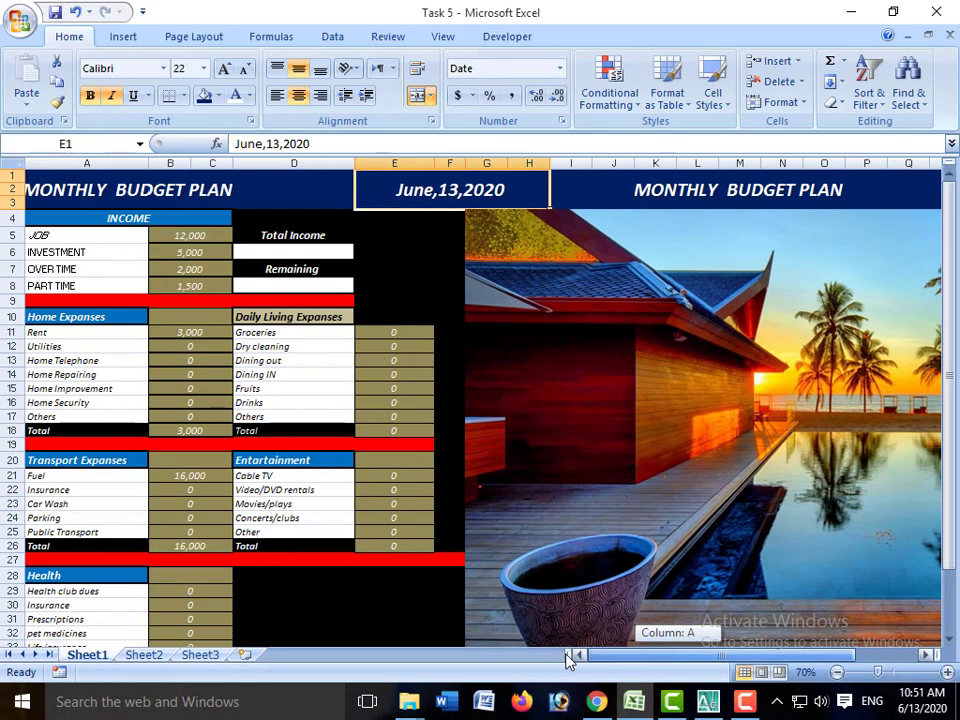
{"action": "left_click", "coordinate": [565, 330]}
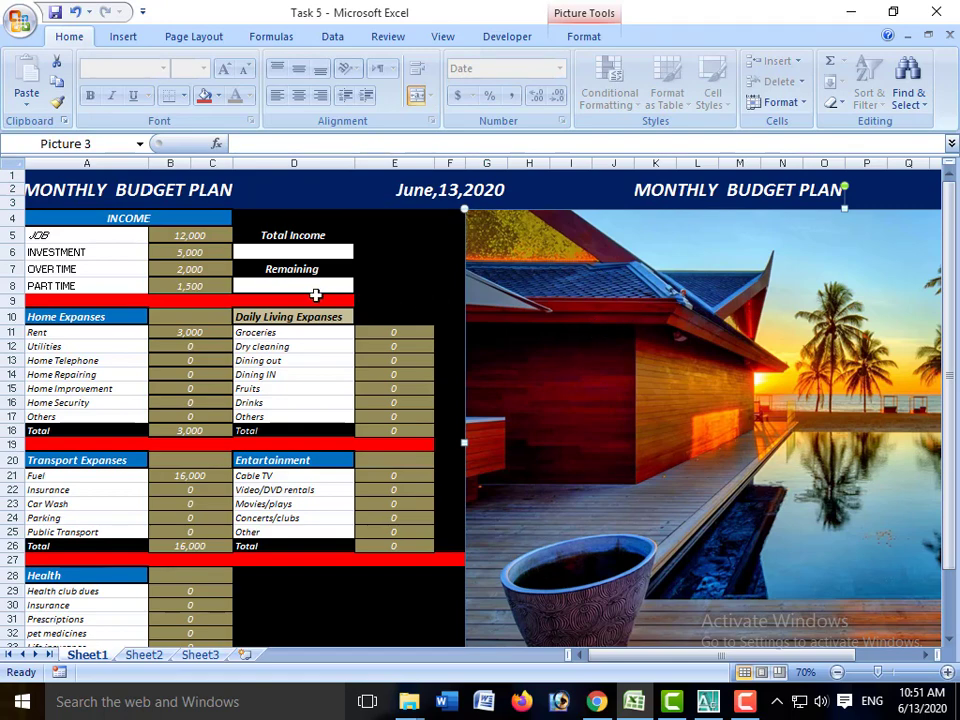
Step: Set the JOB amount in the income section to 35000
{"action": "left_click", "coordinate": [146, 219]}
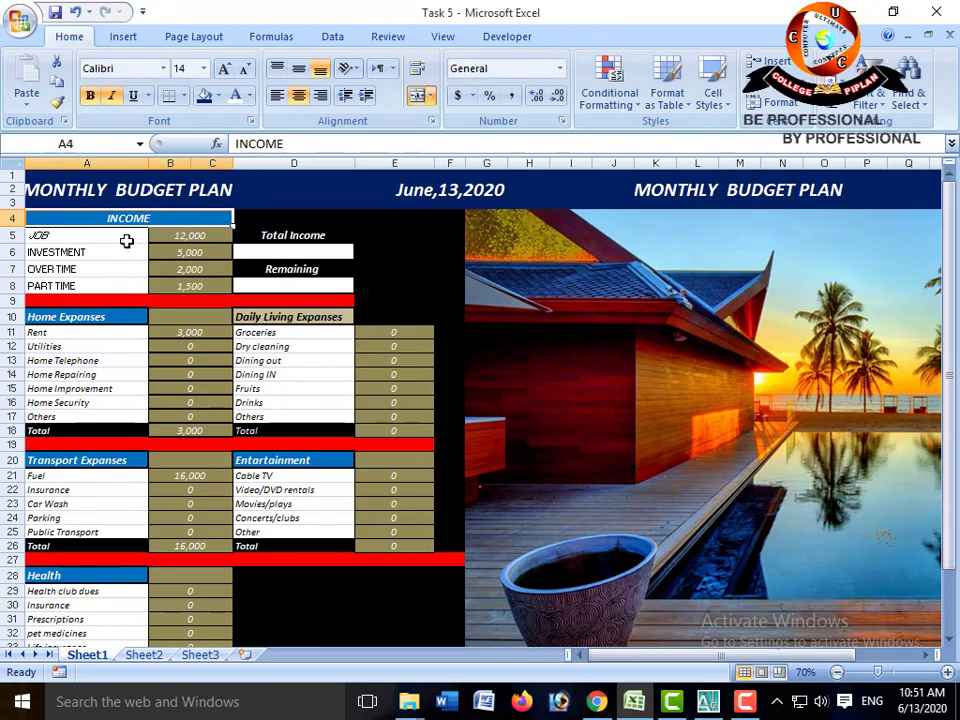
{"action": "left_click", "coordinate": [122, 236]}
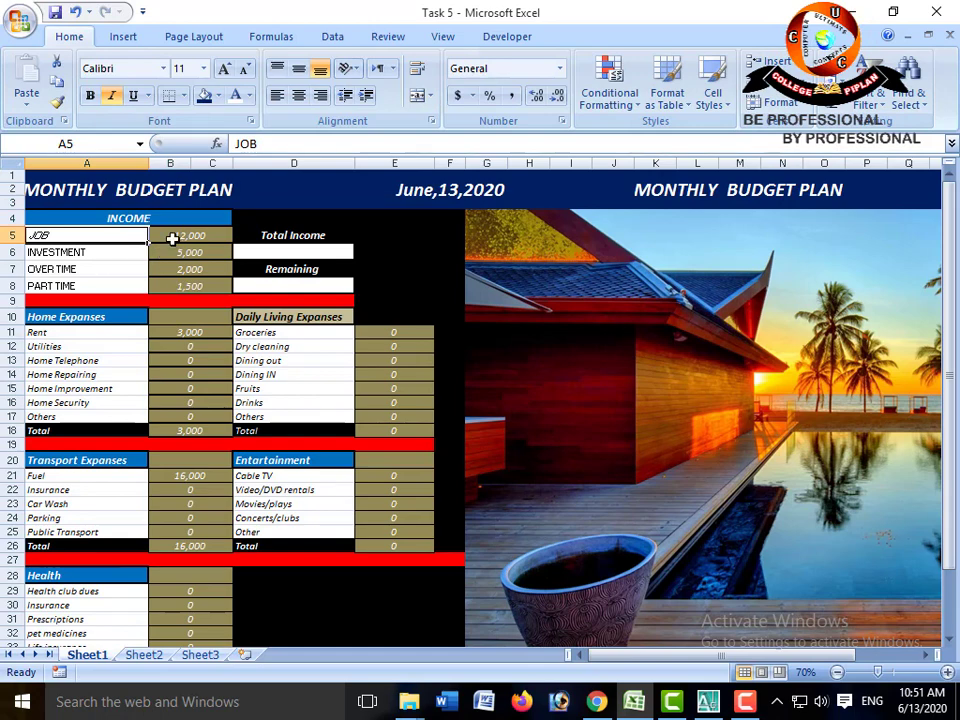
{"action": "left_click", "coordinate": [172, 238]}
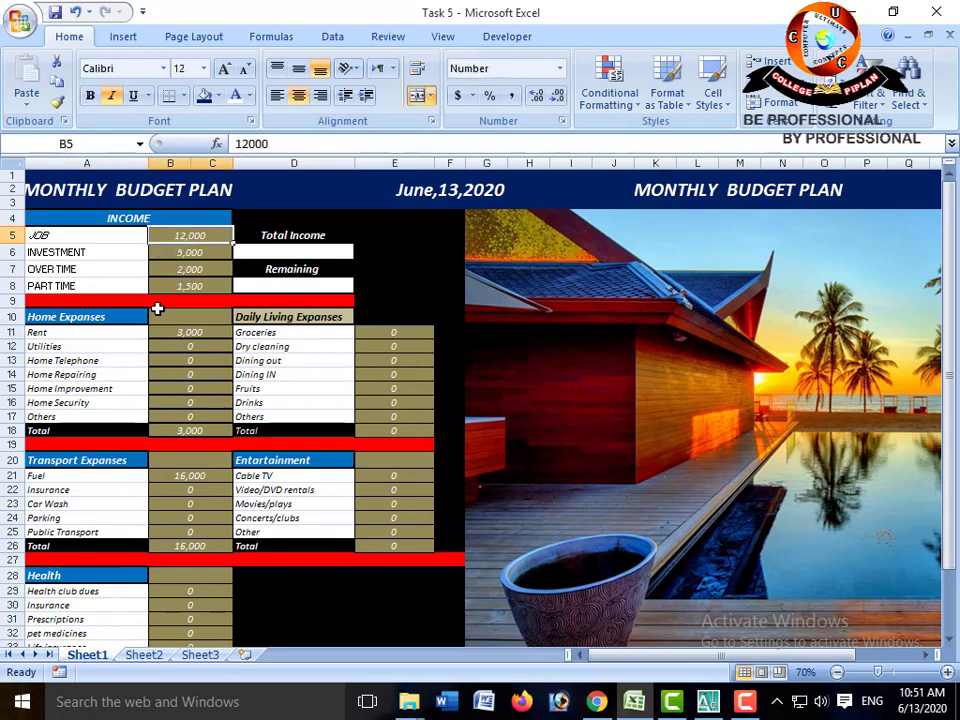
{"action": "type", "text": "35000"}
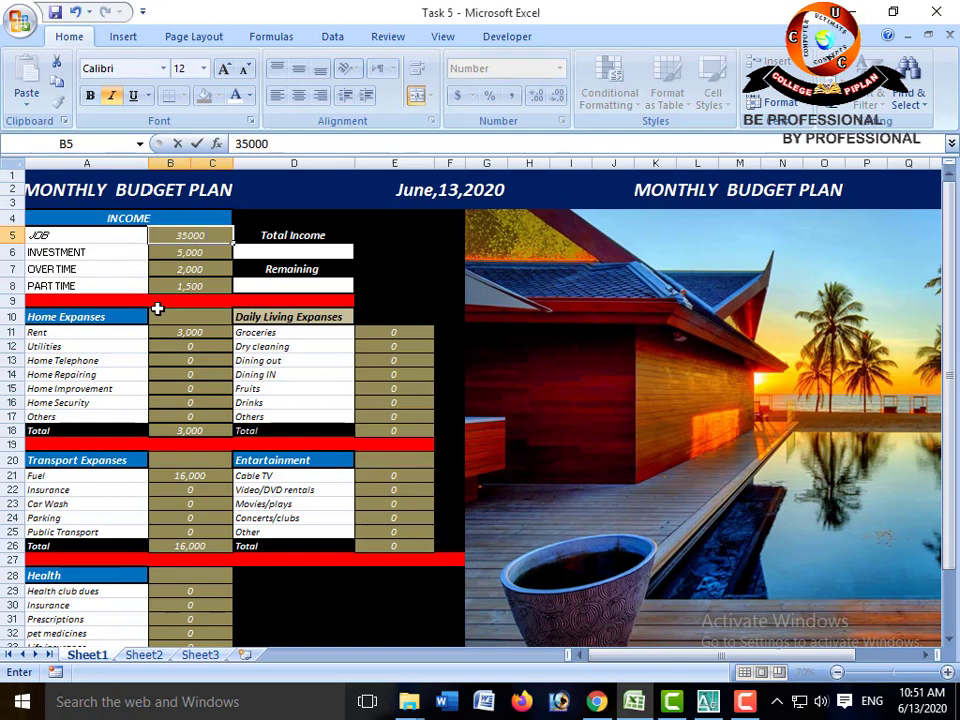
{"action": "key", "text": "Return"}
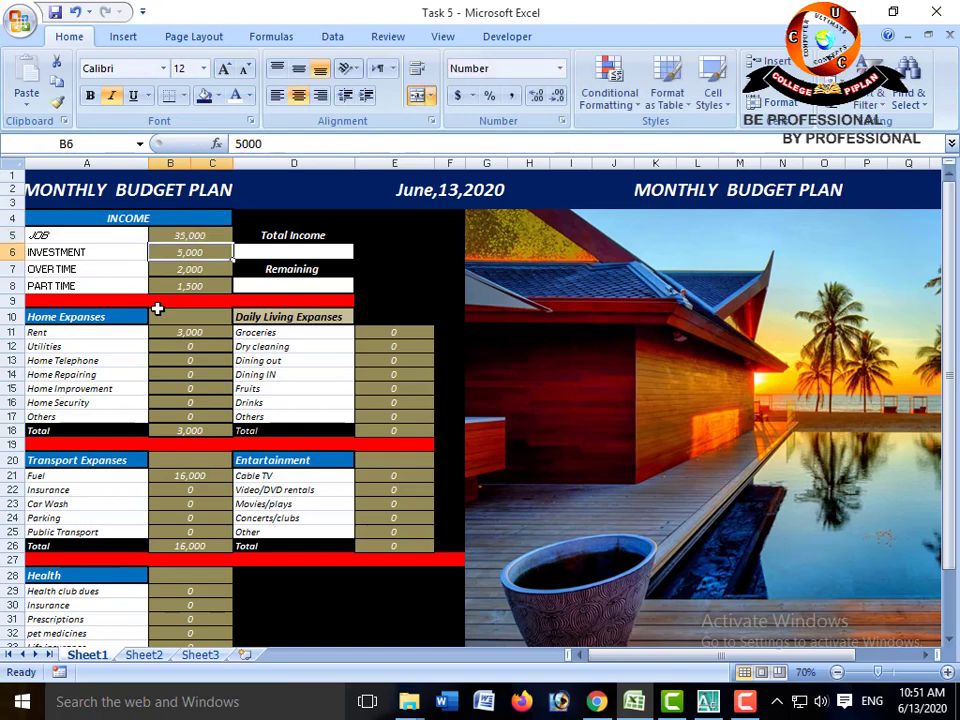
Step: Examine the income sources from JOB to PART TIME and their amounts at an enlarged view
{"action": "key", "text": "Left"}
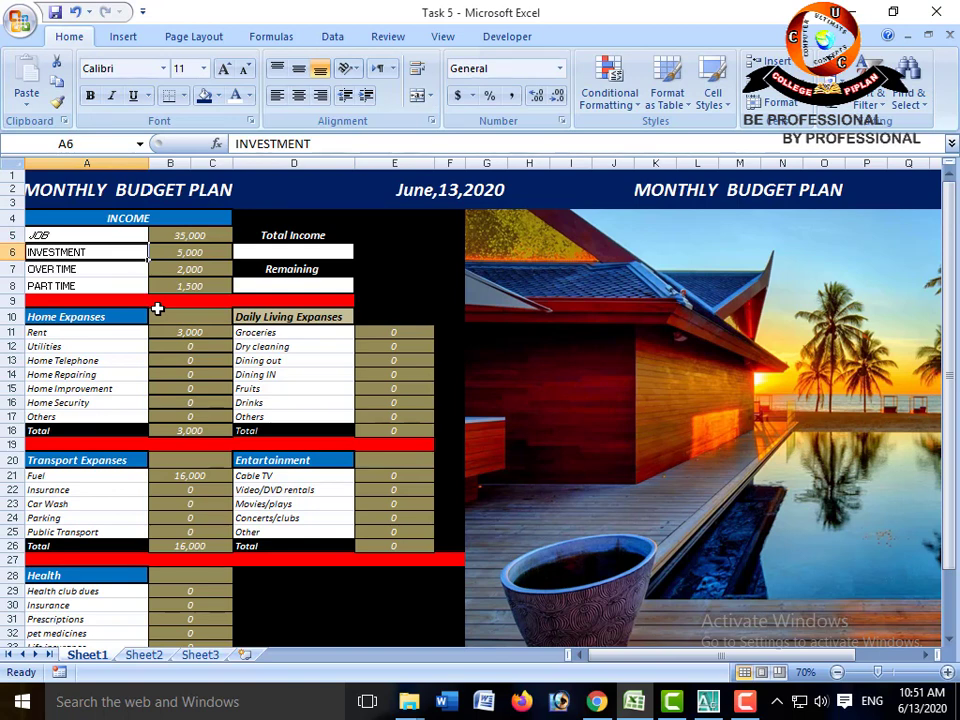
{"action": "key", "text": "Right"}
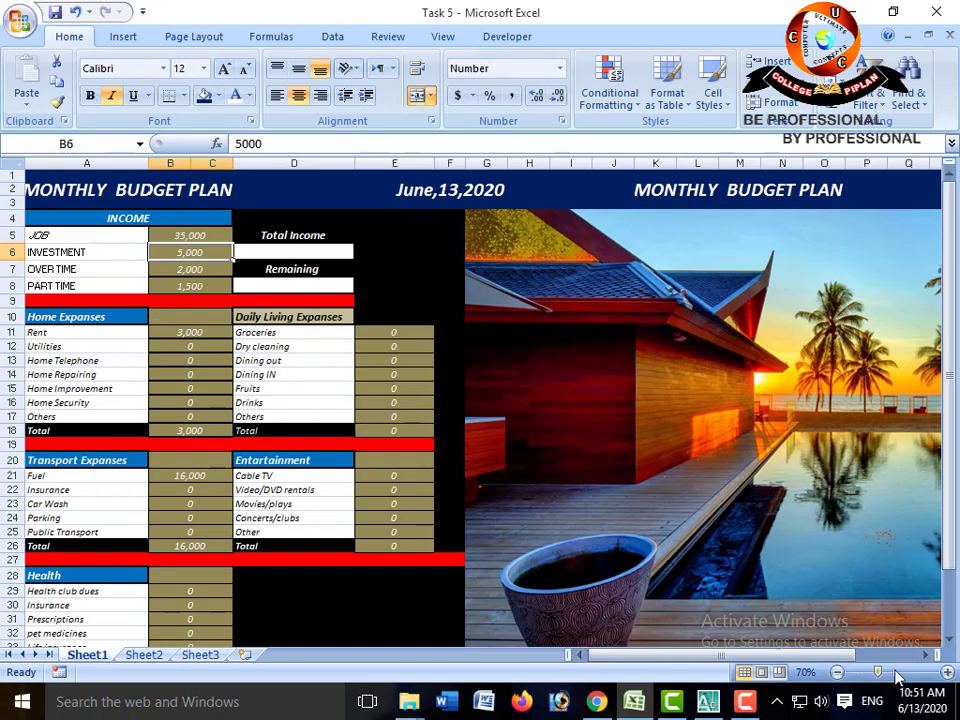
{"action": "left_click", "coordinate": [947, 672]}
{"action": "left_click", "coordinate": [947, 672]}
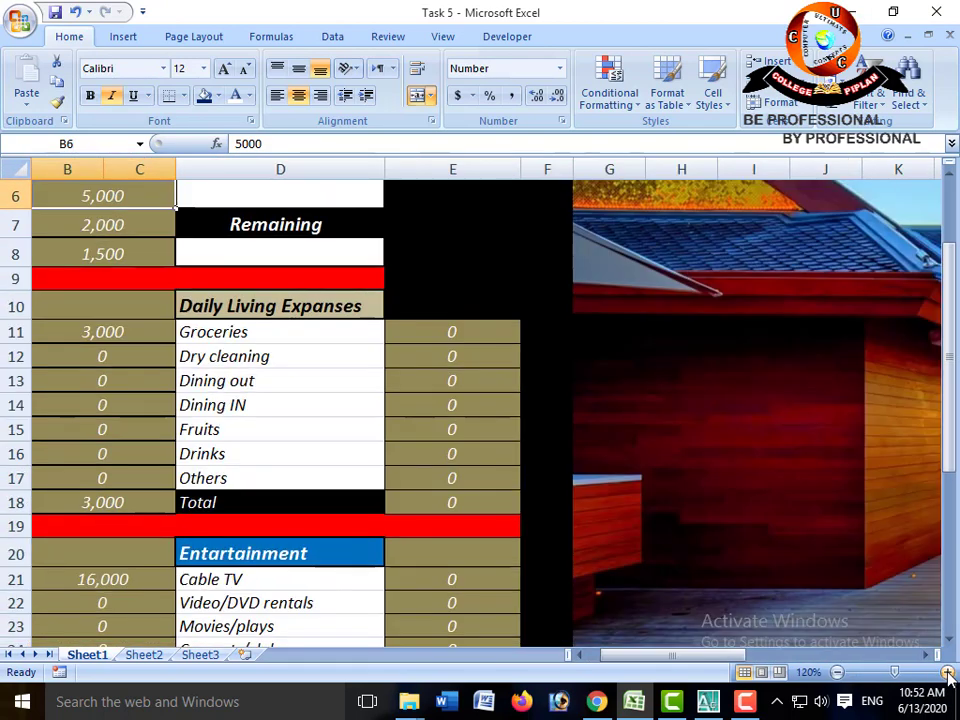
{"action": "left_click", "coordinate": [947, 672]}
{"action": "left_click", "coordinate": [947, 672]}
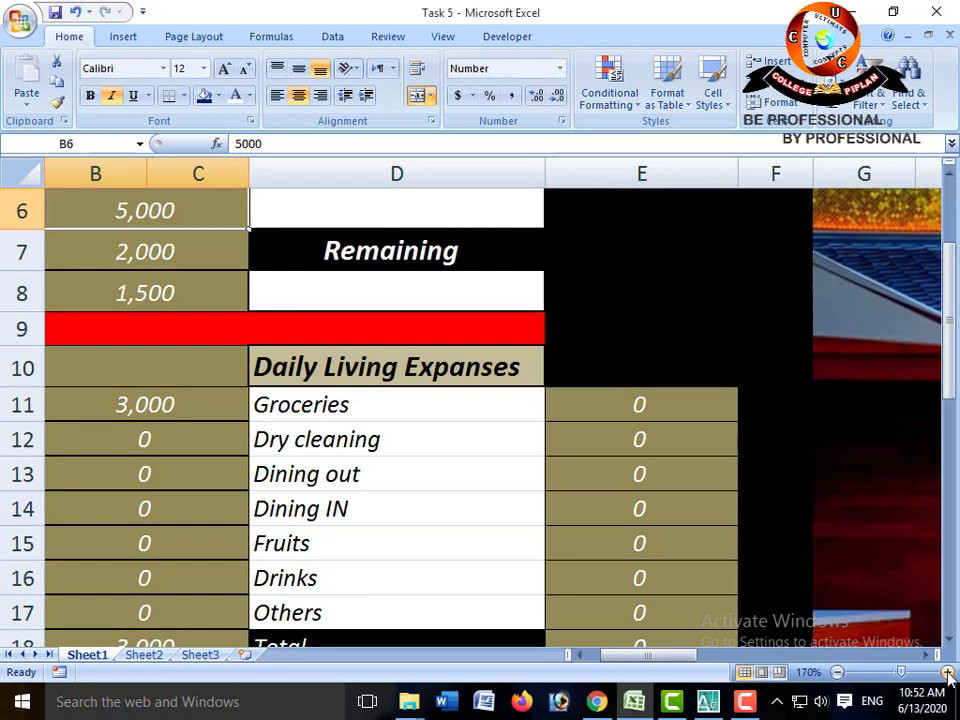
{"action": "left_click", "coordinate": [580, 655]}
{"action": "scroll", "coordinate": [435, 490], "scroll_direction": "up", "scroll_amount": 1}
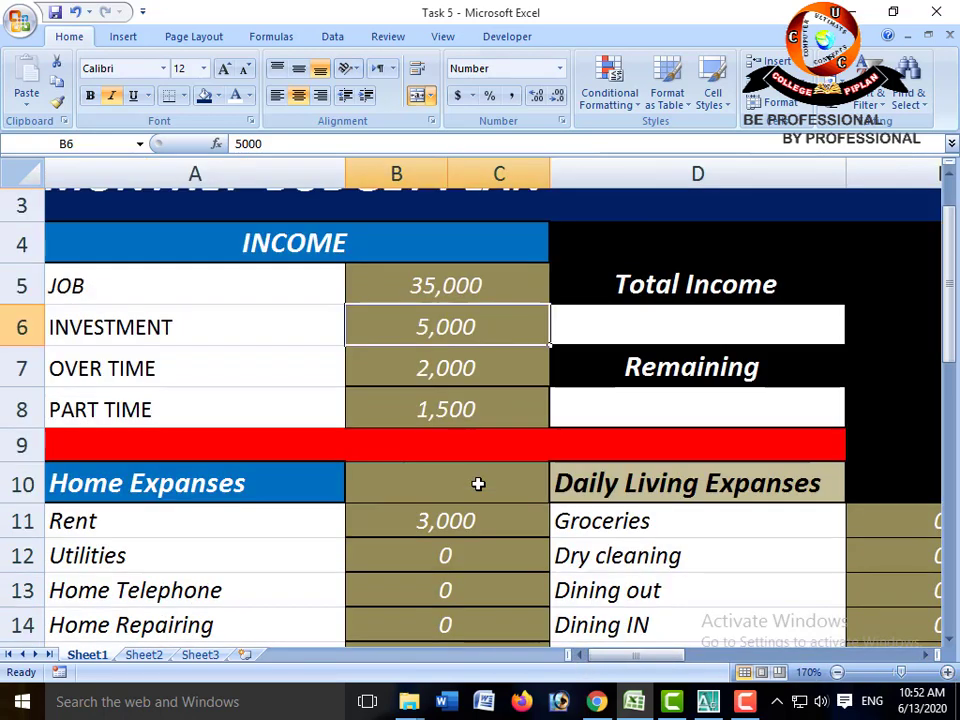
{"action": "left_click", "coordinate": [228, 286]}
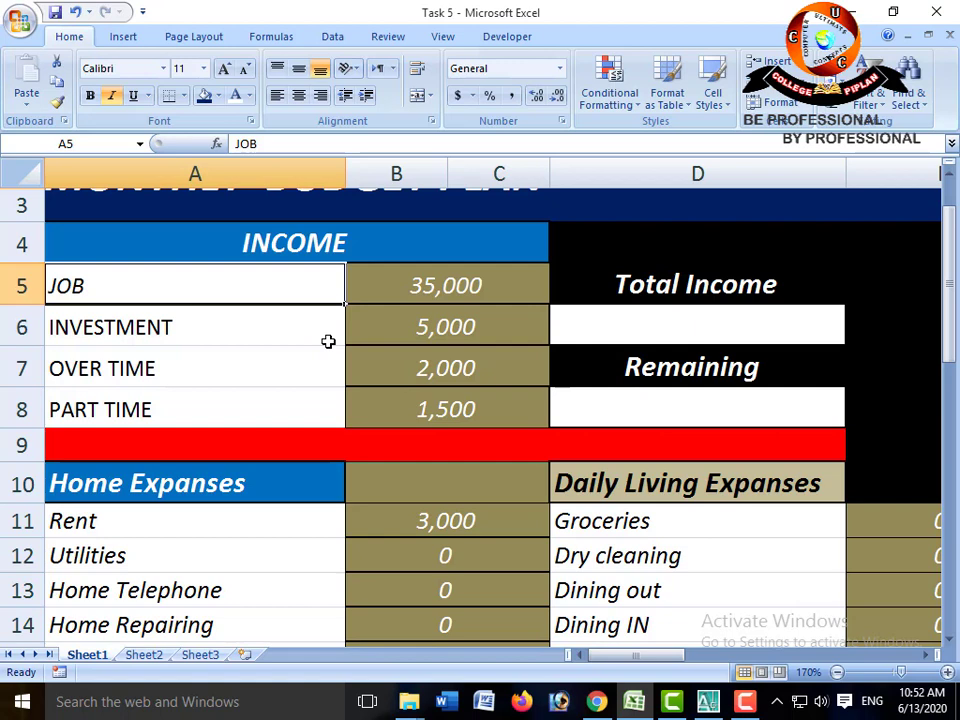
{"action": "key", "text": "Right"}
{"action": "key", "text": "Down"}
{"action": "key", "text": "Left"}
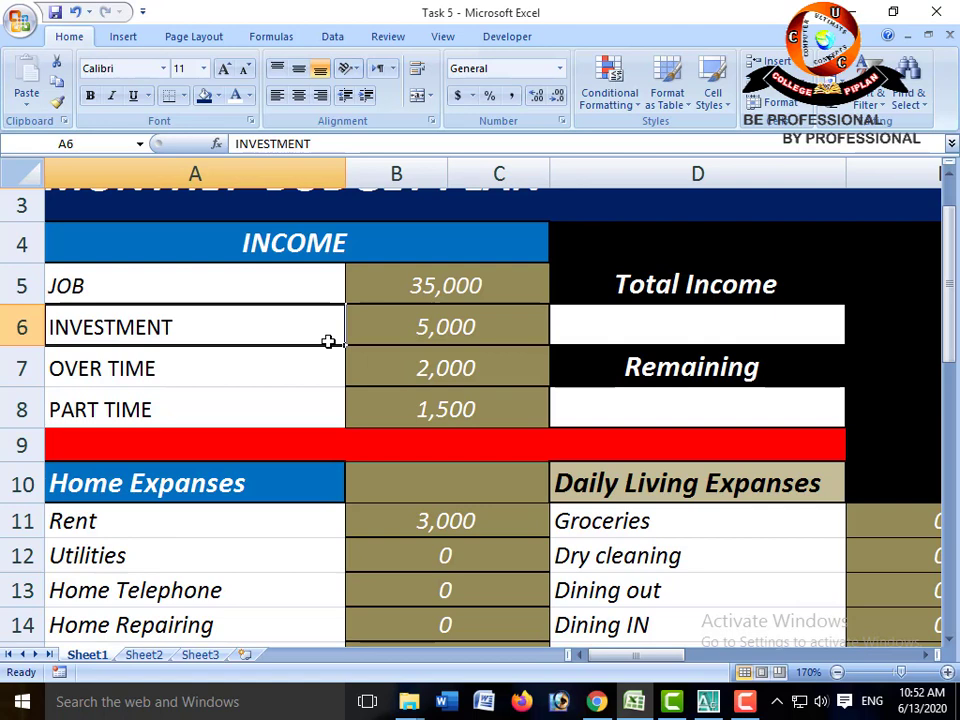
{"action": "key", "text": "Right"}
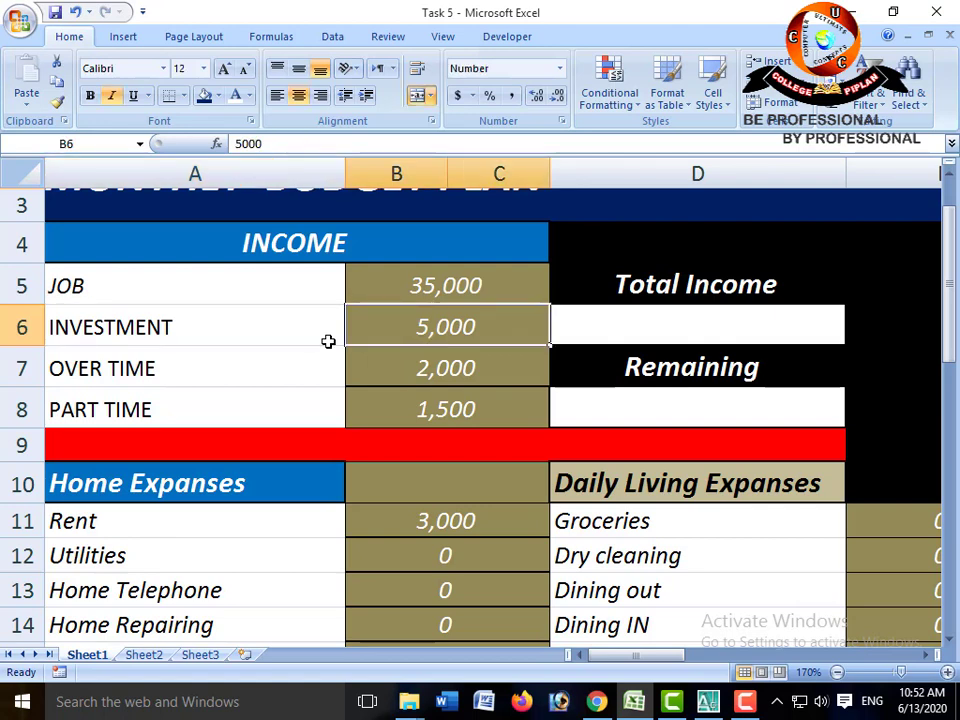
{"action": "key", "text": "Down"}
{"action": "key", "text": "Left"}
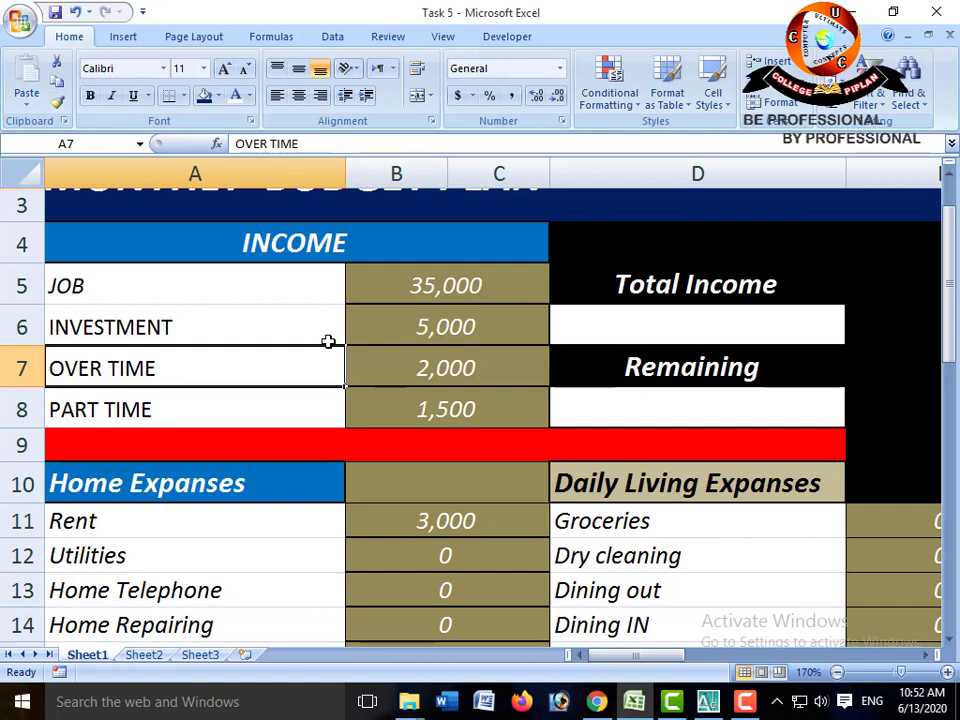
{"action": "key", "text": "Right"}
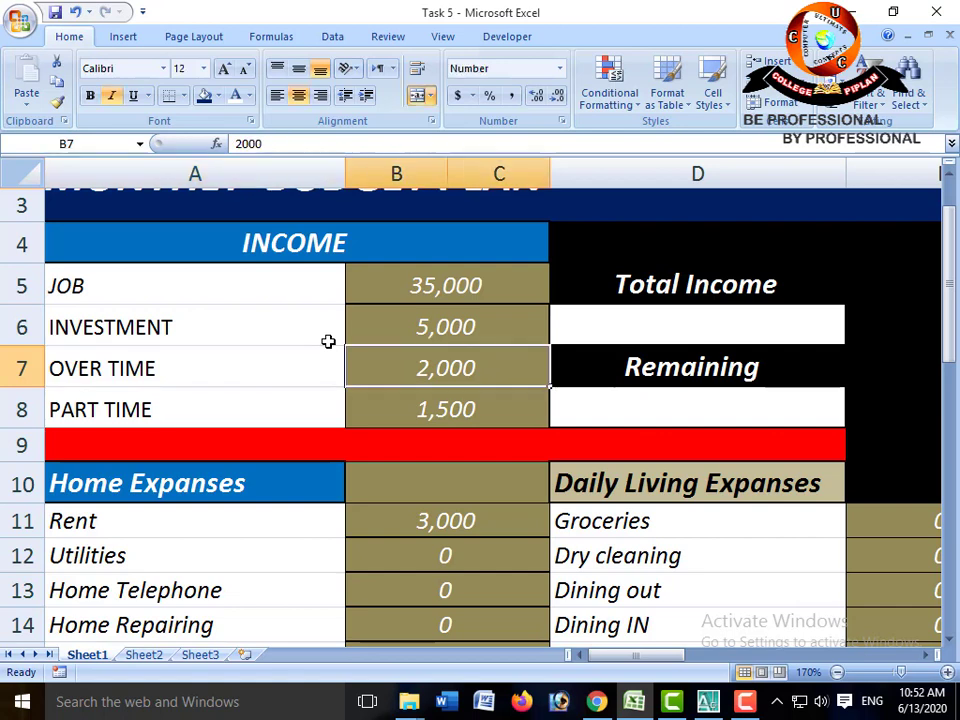
{"action": "key", "text": "Down"}
{"action": "key", "text": "Left"}
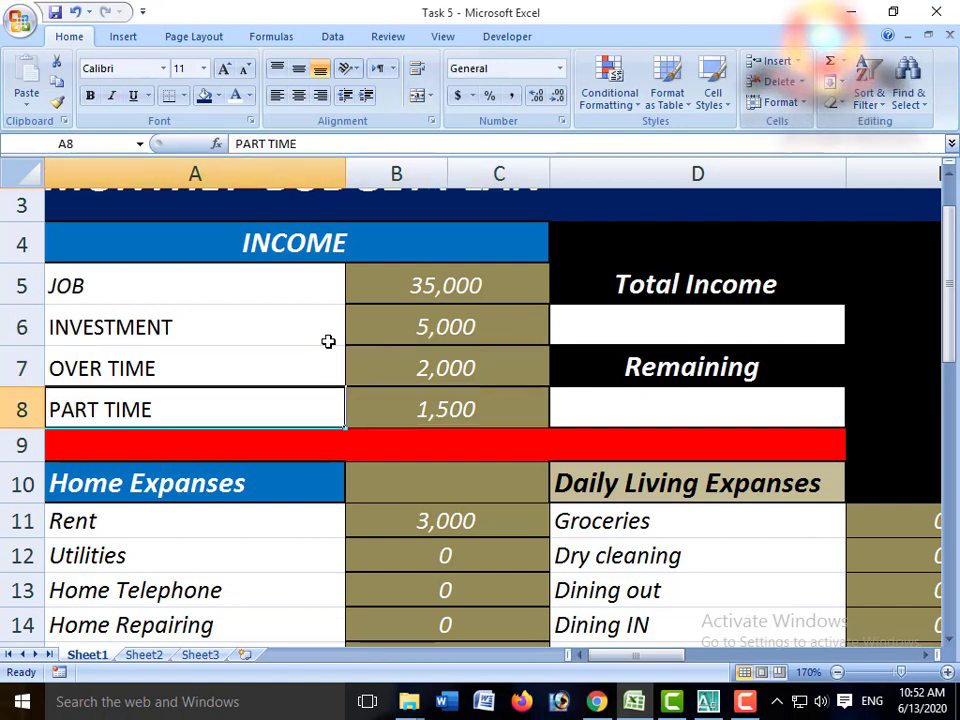
{"action": "key", "text": "Right"}
{"action": "key", "text": "Up"}
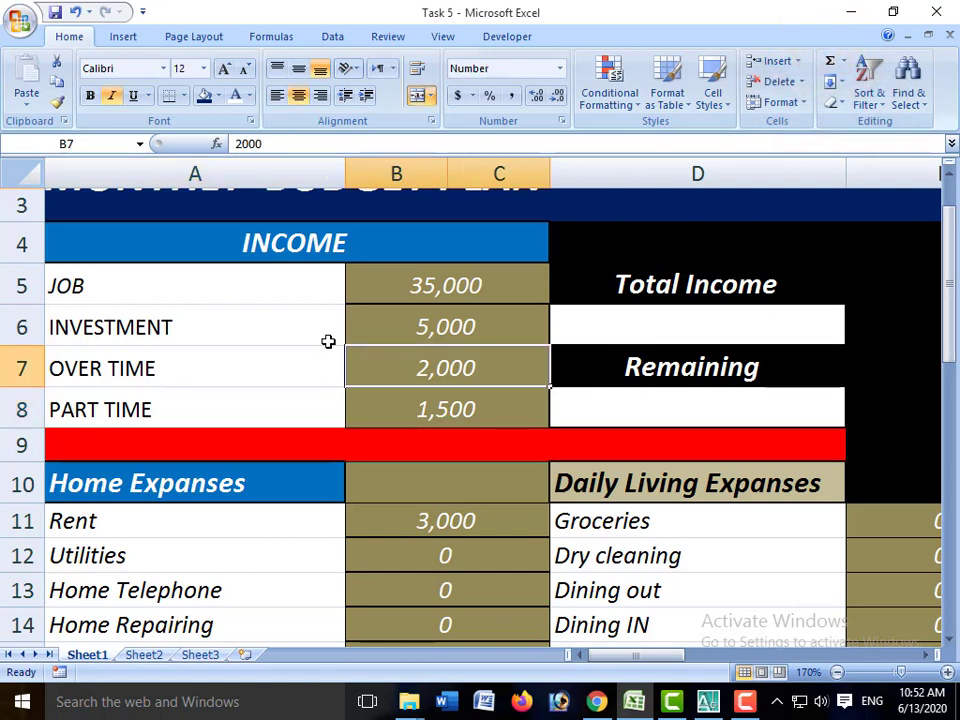
{"action": "key", "text": "Down"}
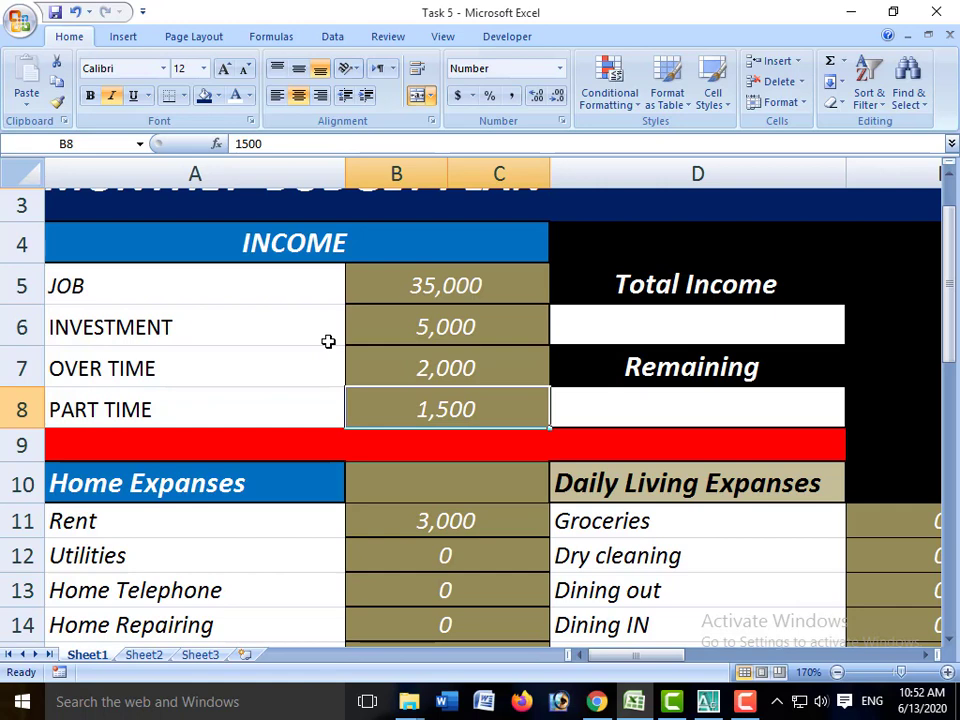
{"action": "key", "text": "Up"}
{"action": "key", "text": "Up"}
{"action": "key", "text": "Up"}
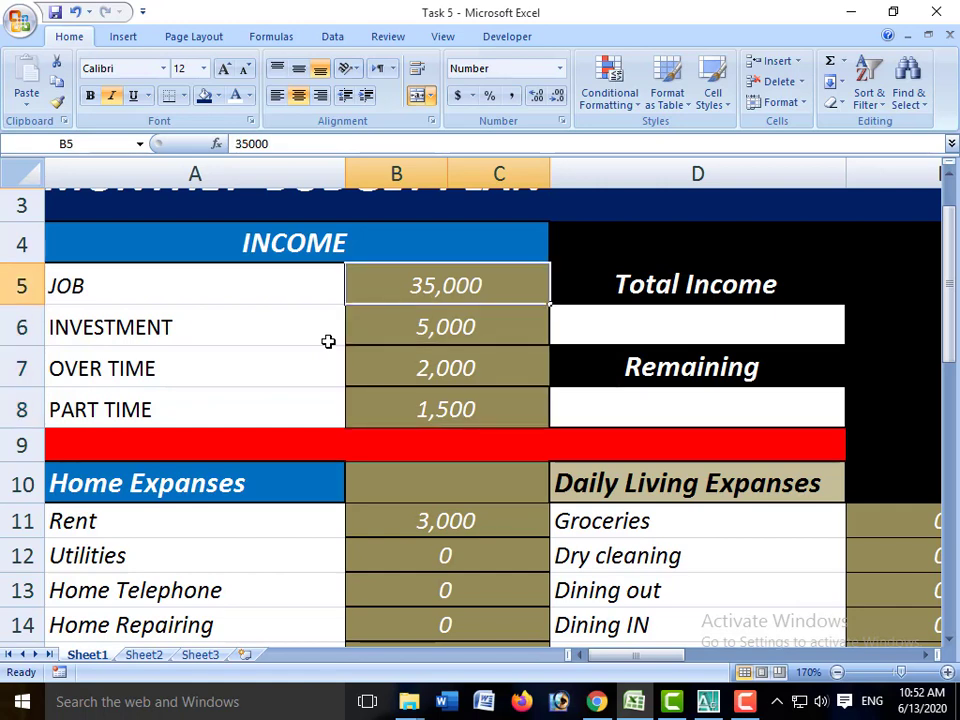
{"action": "key", "text": "Down"}
{"action": "key", "text": "Down"}
{"action": "key", "text": "Down"}
Step: Calculate Total Income in cell D6 with the formula =SUM(B5:C8), covering the amounts from JOB to PART TIME
{"action": "key", "text": "Up"}
{"action": "key", "text": "Up"}
{"action": "key", "text": "Right"}
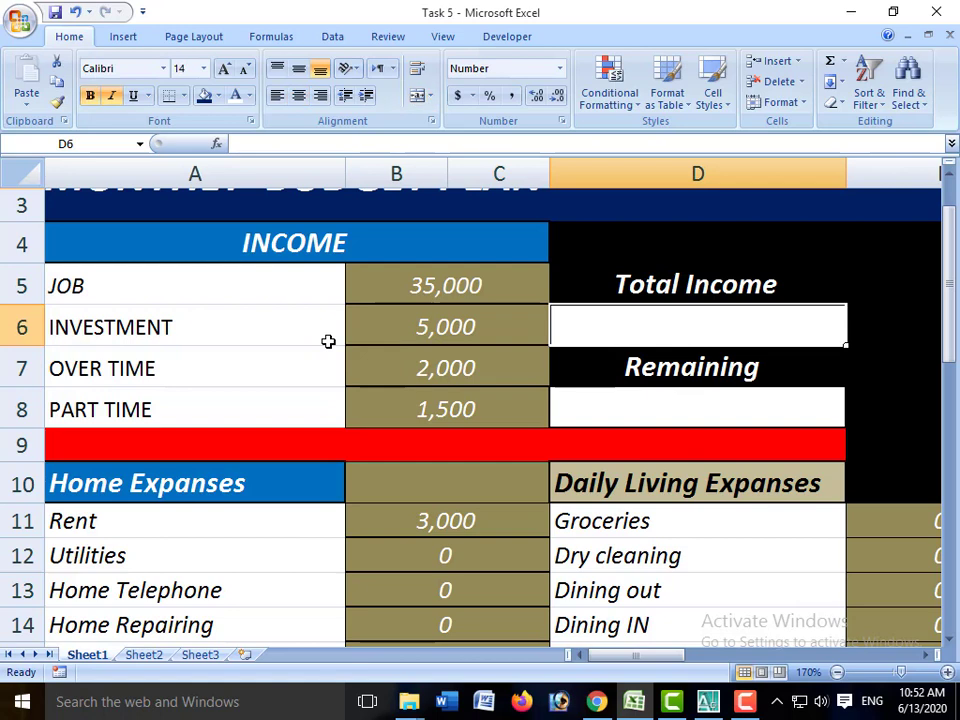
{"action": "type", "text": "="}
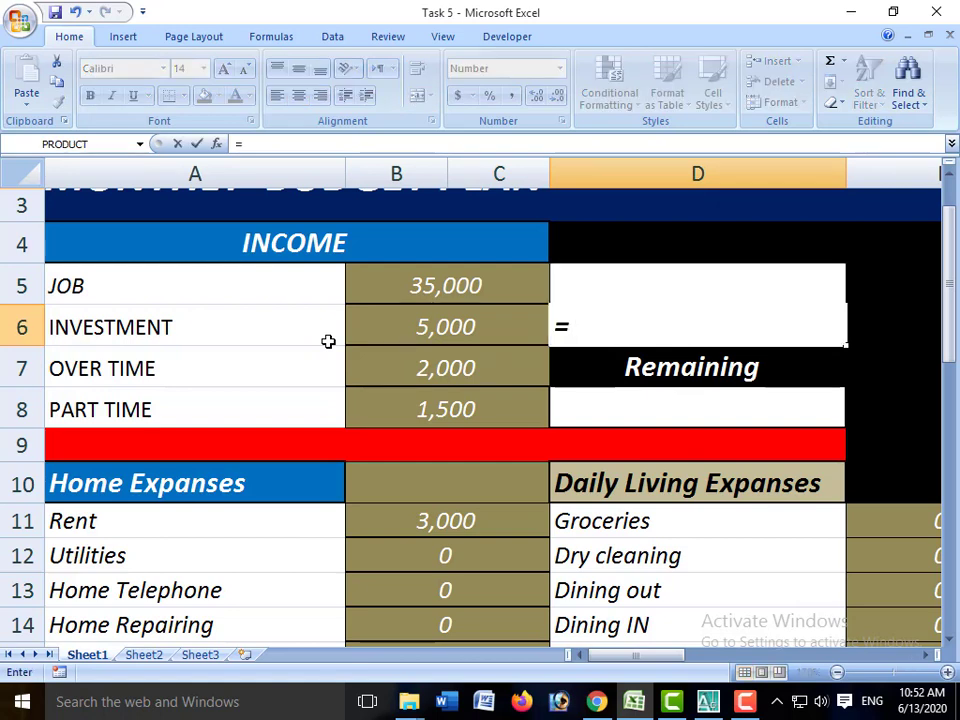
{"action": "type", "text": "SUM"}
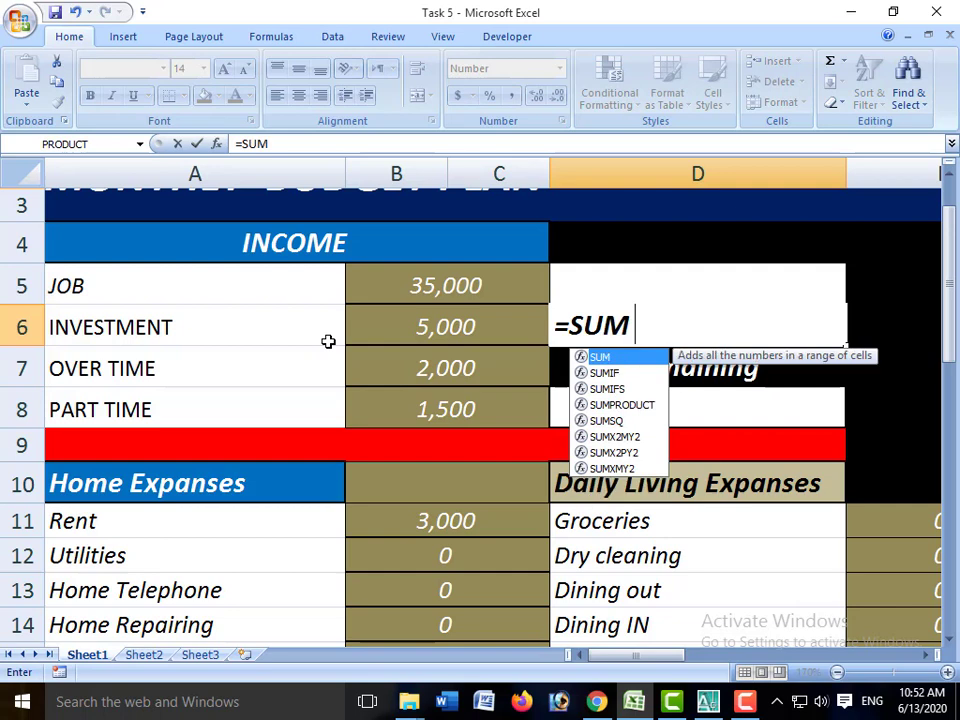
{"action": "type", "text": "("}
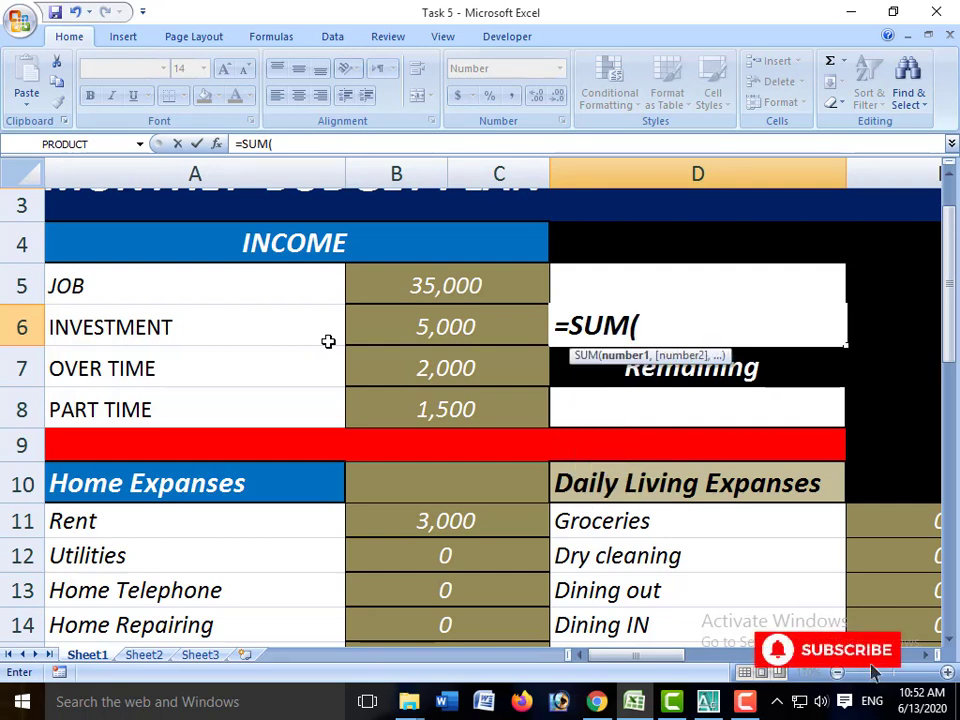
{"action": "left_click", "coordinate": [403, 285]}
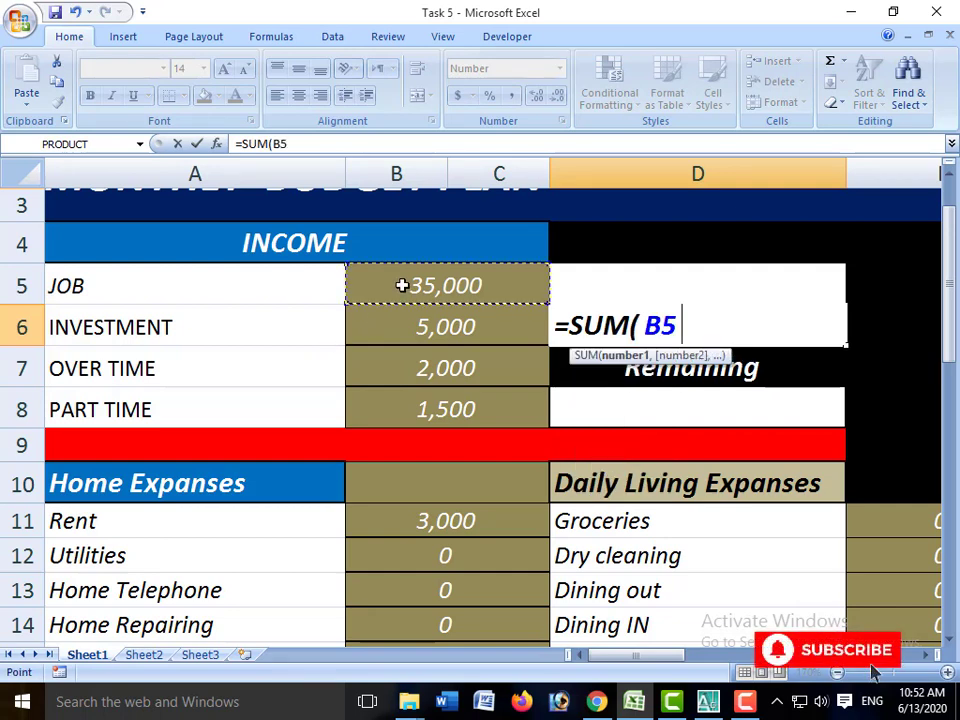
{"action": "left_click_drag", "start_coordinate": [401, 296], "coordinate": [407, 401]}
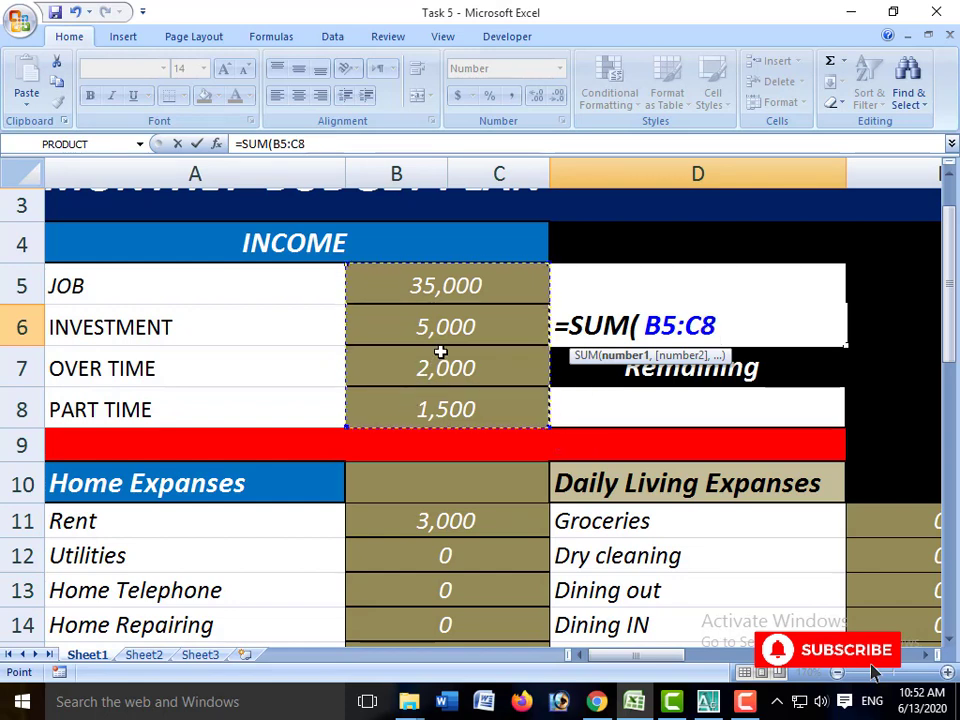
{"action": "type", "text": ")"}
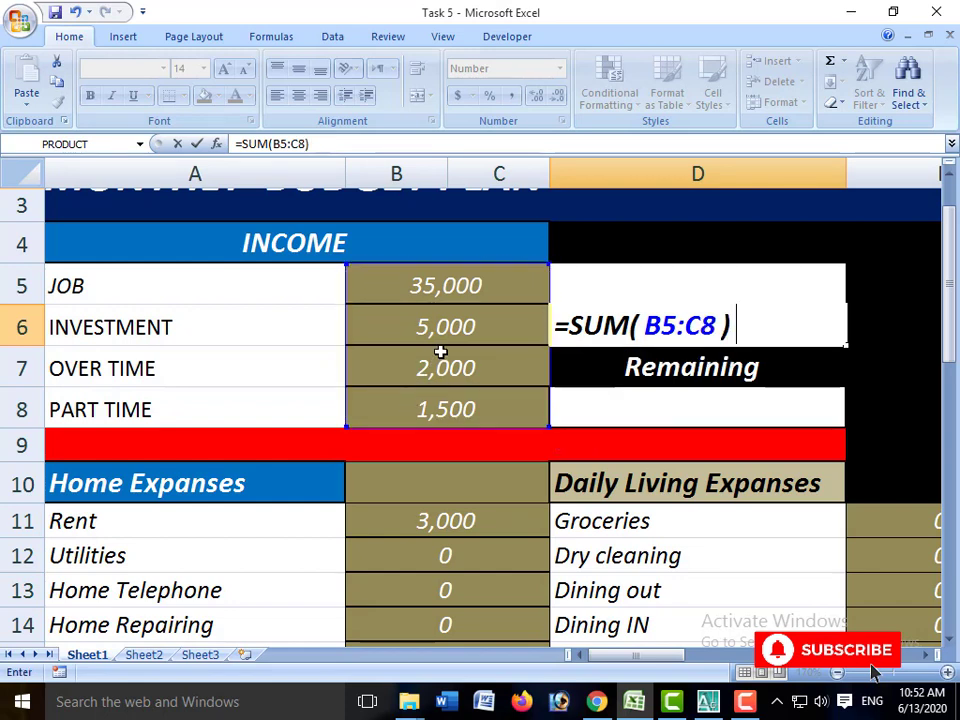
{"action": "key", "text": "Return"}
{"action": "key", "text": "Up"}
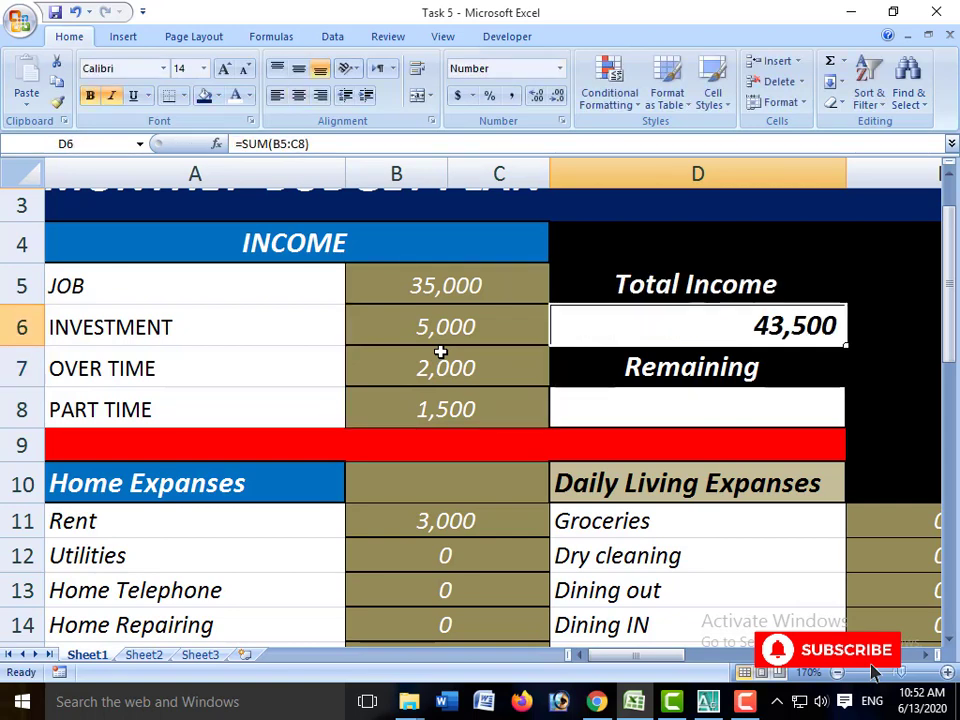
Step: Set the Utilities amount in the Home Expanses section to 1000
{"action": "key", "text": "Down"}
{"action": "key", "text": "Down"}
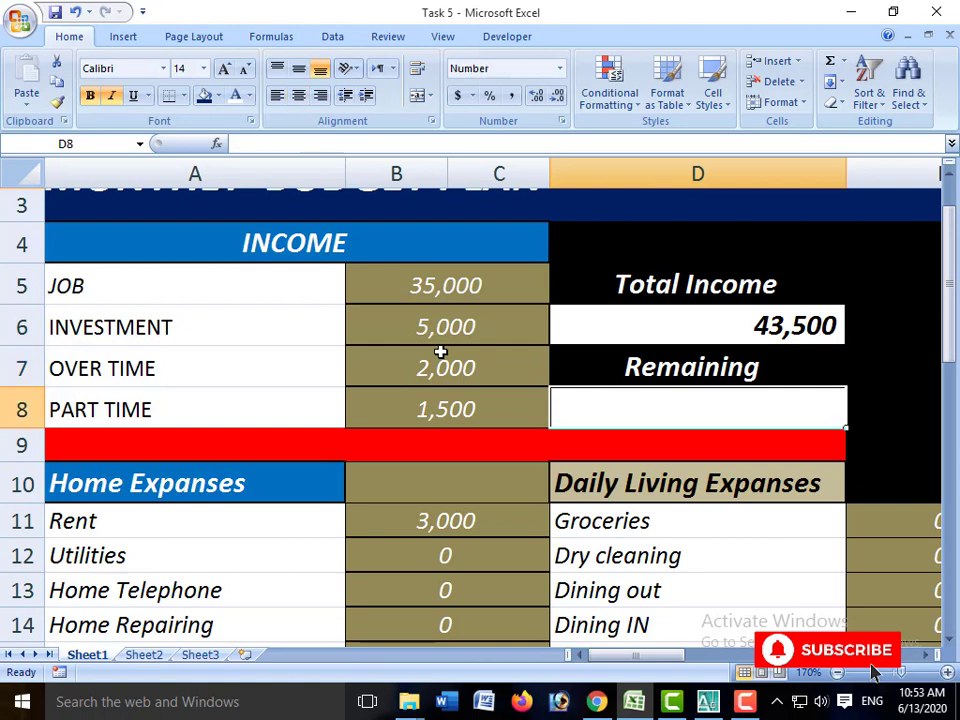
{"action": "key", "text": "Down"}
{"action": "key", "text": "Down"}
{"action": "key", "text": "Left"}
{"action": "key", "text": "Left"}
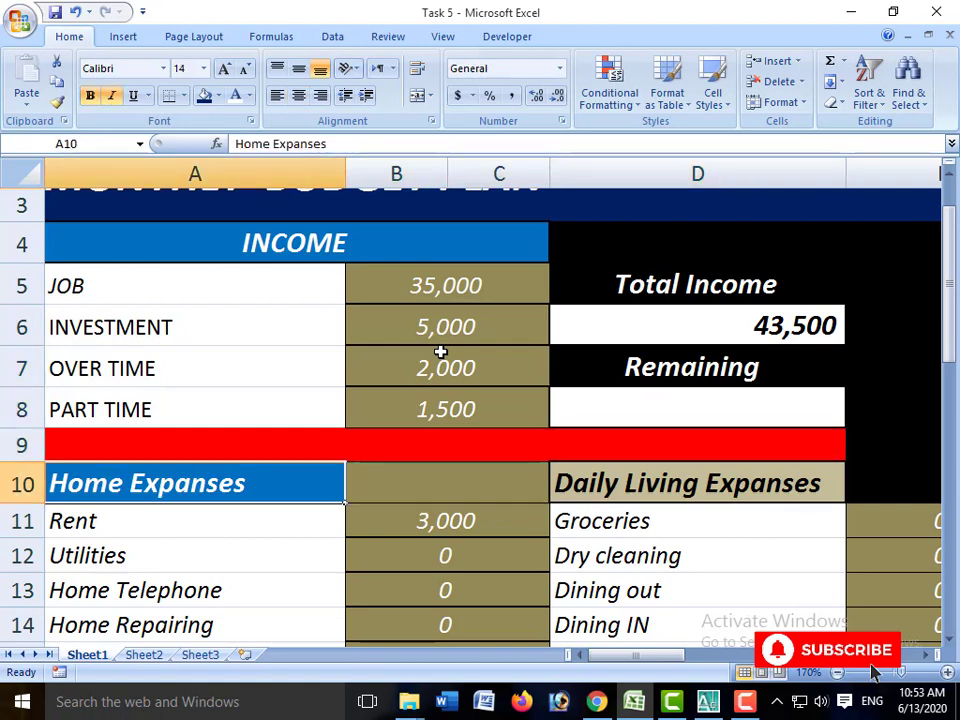
{"action": "scroll", "coordinate": [447, 455], "scroll_direction": "down", "scroll_amount": 2}
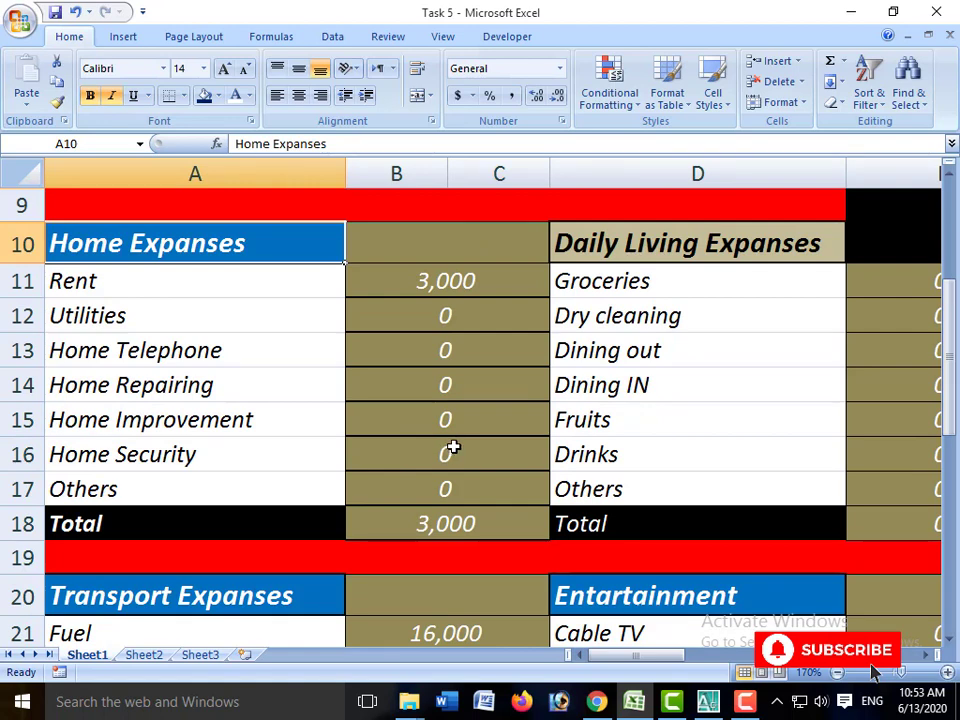
{"action": "key", "text": "Down"}
{"action": "key", "text": "Right"}
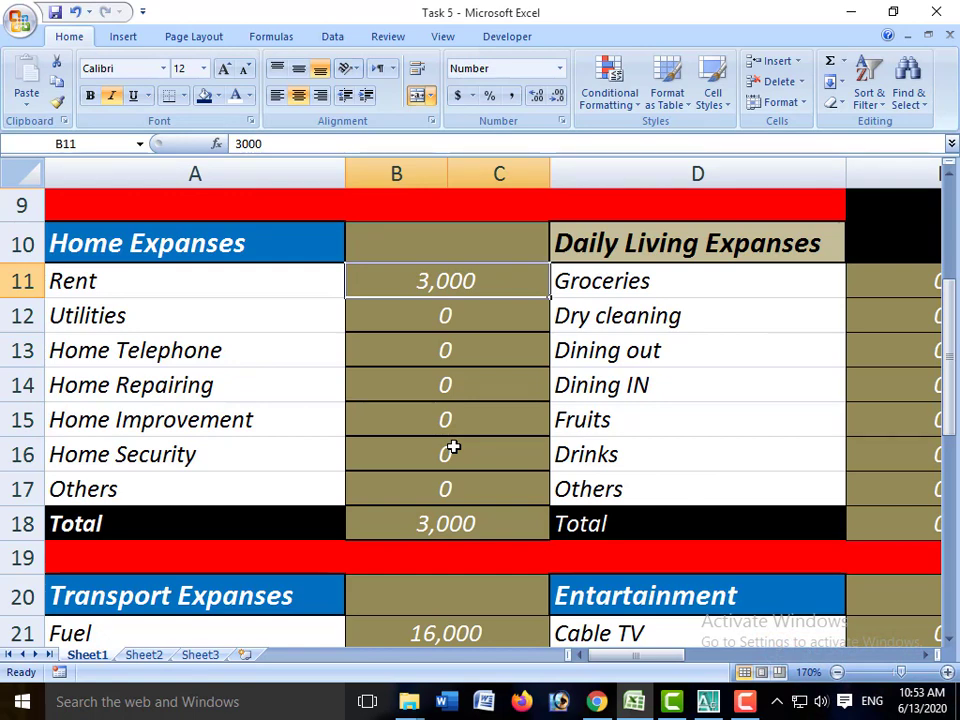
{"action": "key", "text": "Down"}
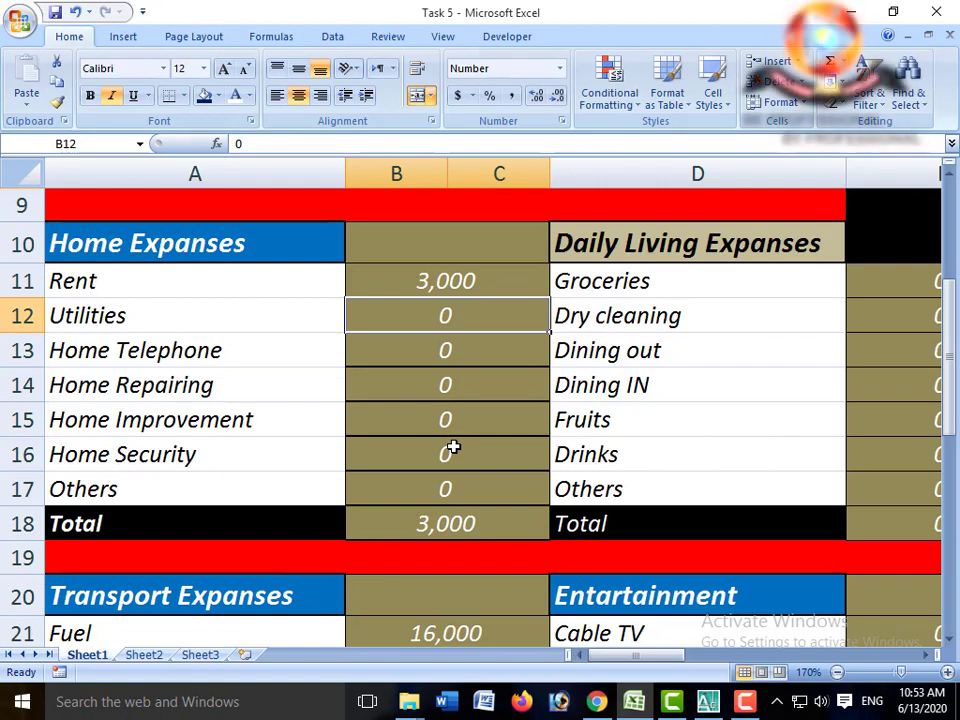
{"action": "type", "text": "1000"}
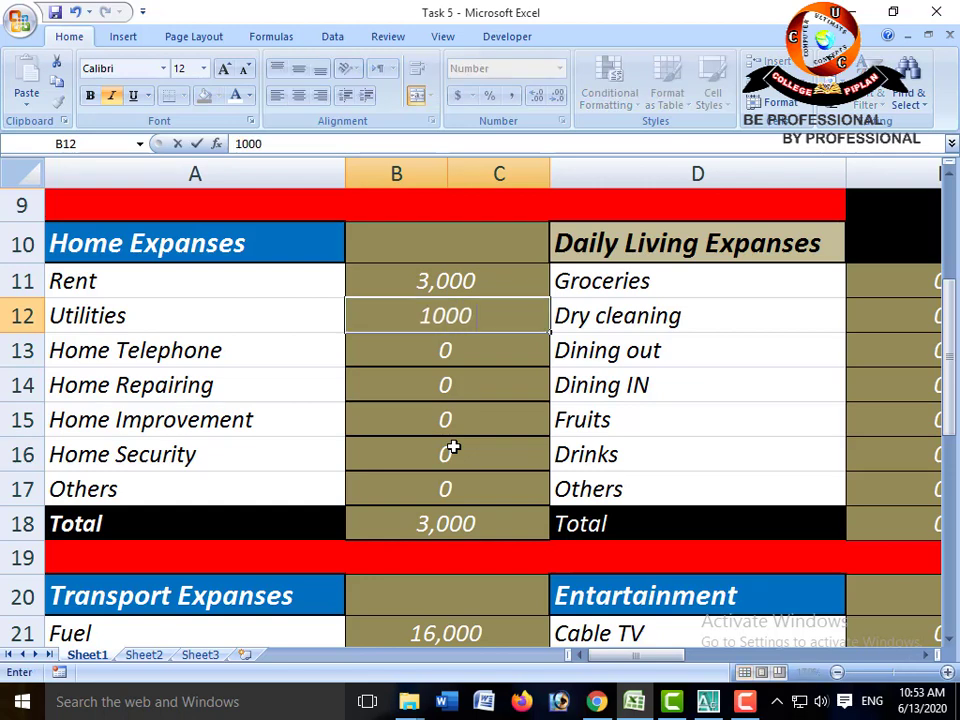
{"action": "key", "text": "Return"}
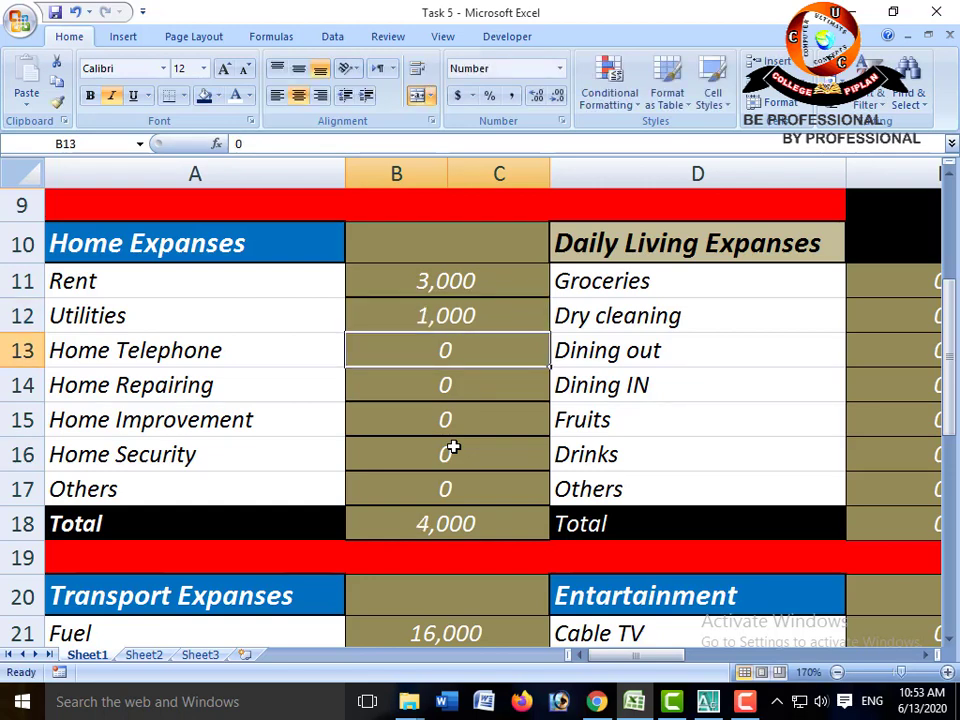
Step: Set the Home Telephone and Home Repairing amounts to 500 each
{"action": "key", "text": "Down"}
{"action": "key", "text": "Up"}
{"action": "type", "text": "500"}
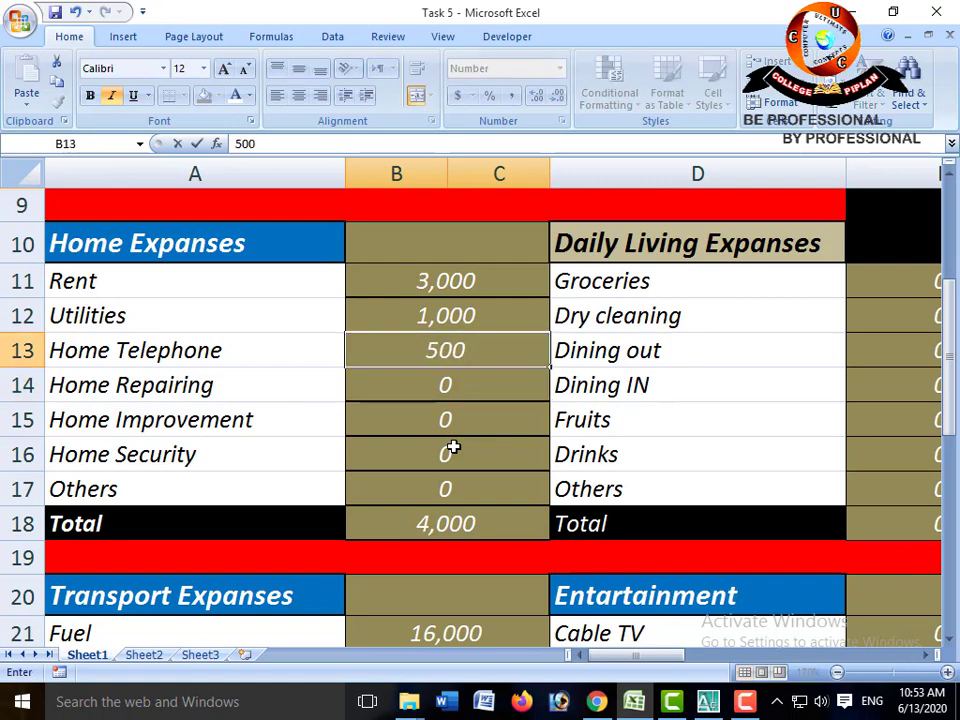
{"action": "key", "text": "Return"}
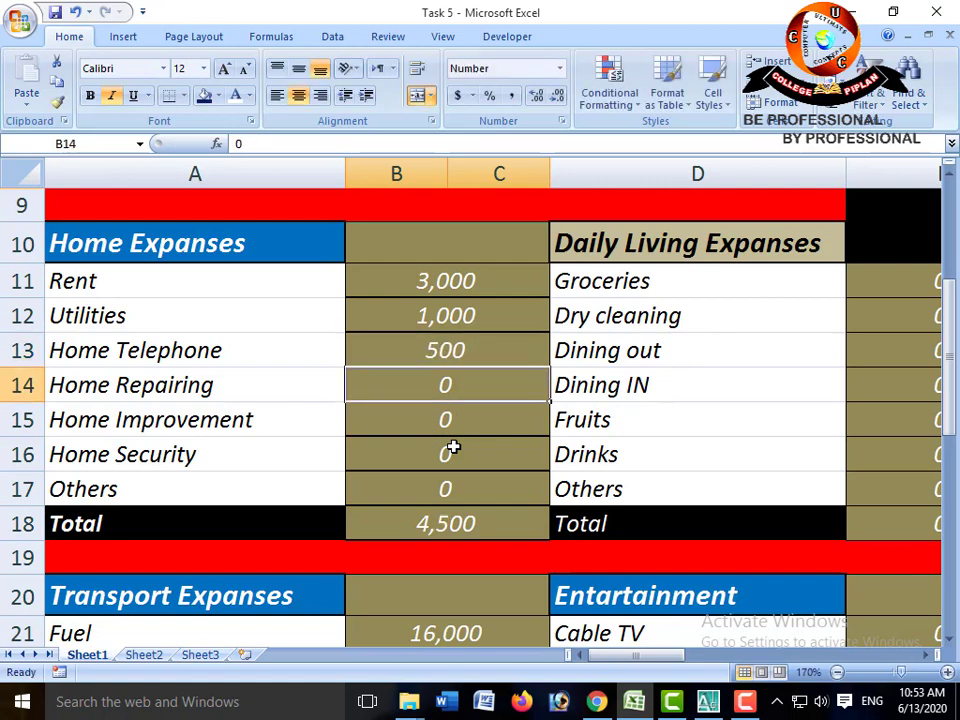
{"action": "type", "text": "500"}
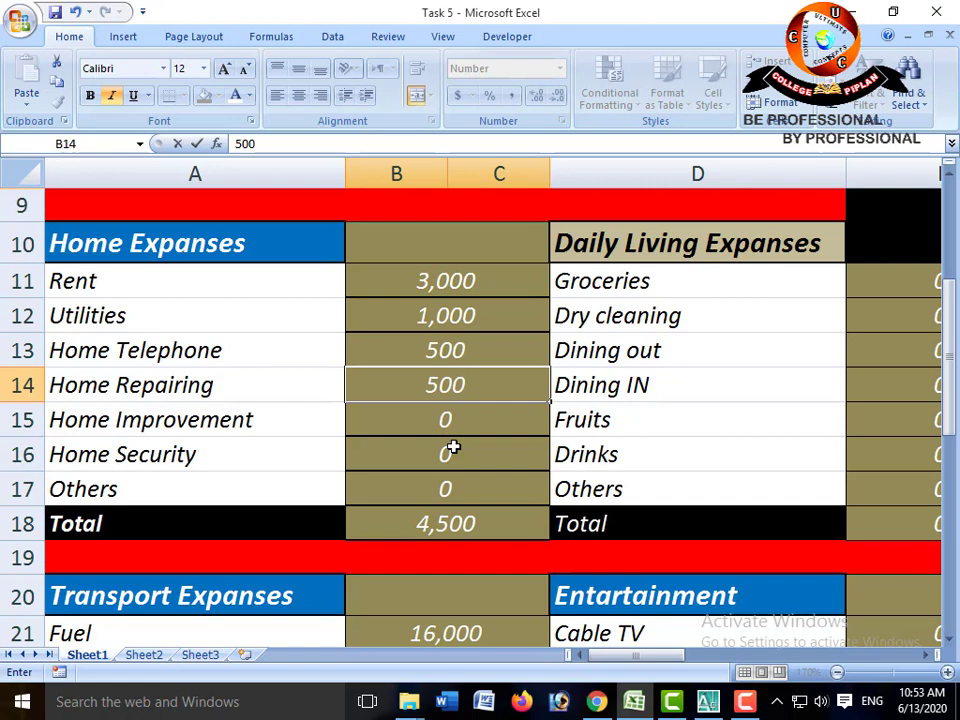
{"action": "key", "text": "Return"}
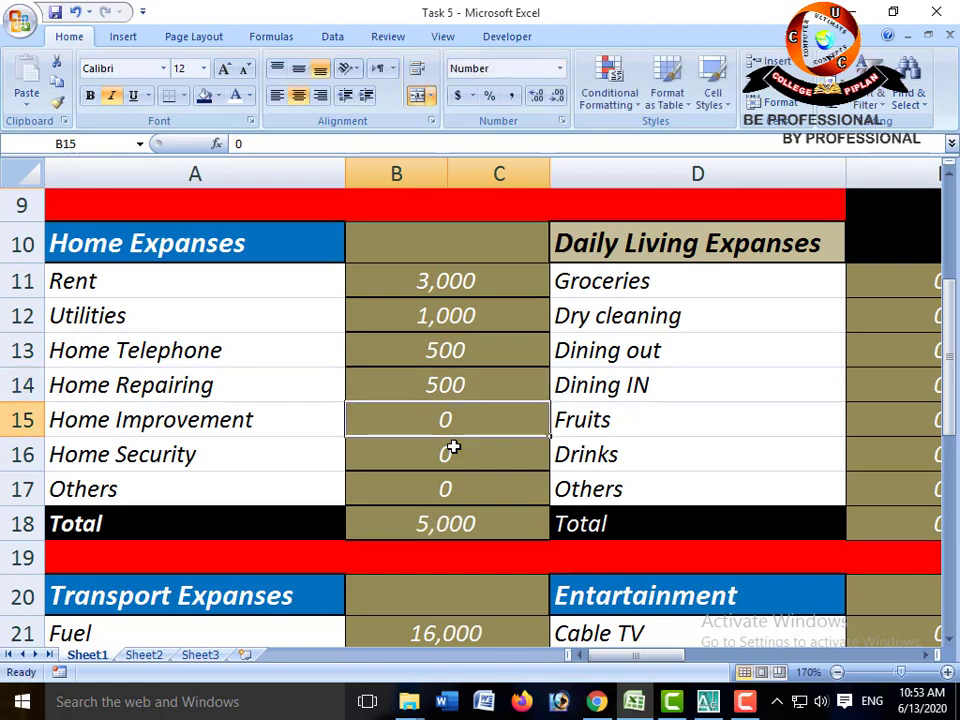
Step: Set the Home Improvement amount to 1500 and the Home Security amount to 2000
{"action": "type", "text": "1500"}
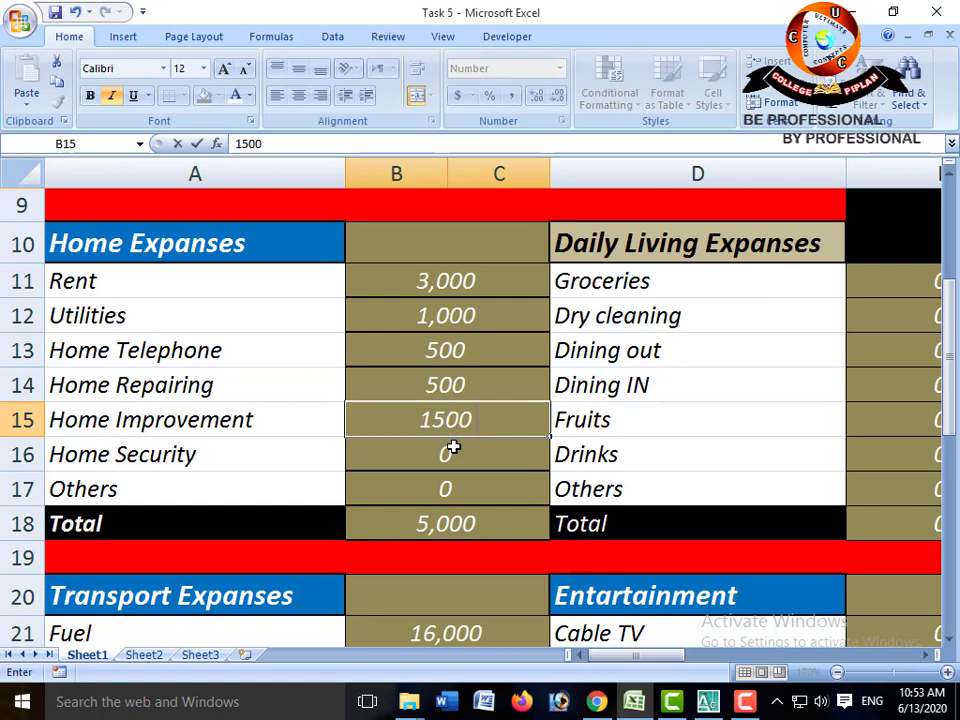
{"action": "key", "text": "Return"}
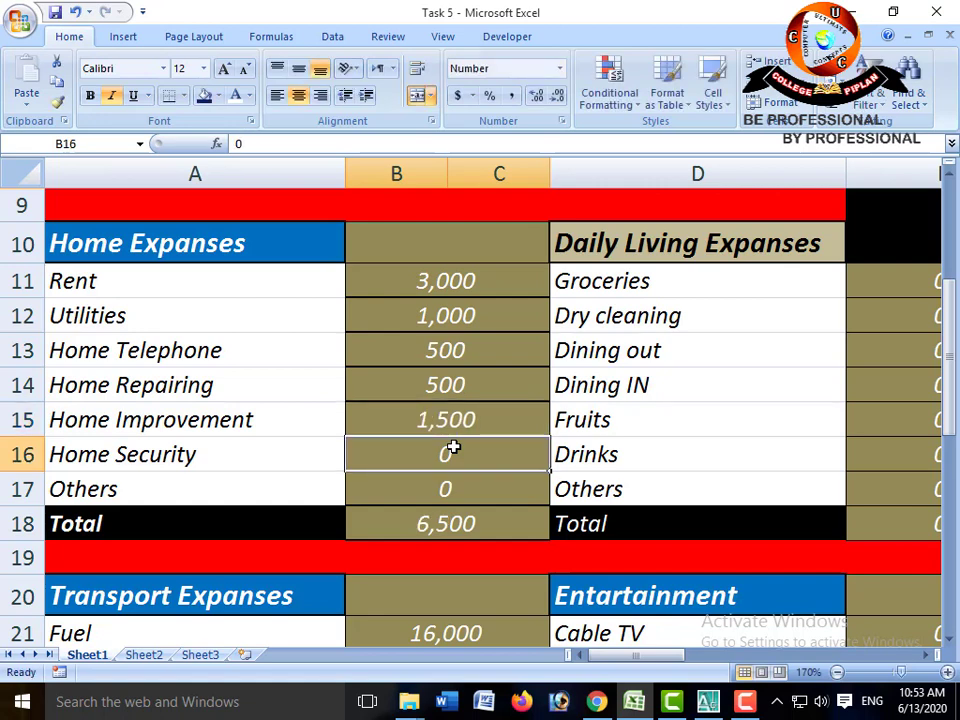
{"action": "type", "text": "2000"}
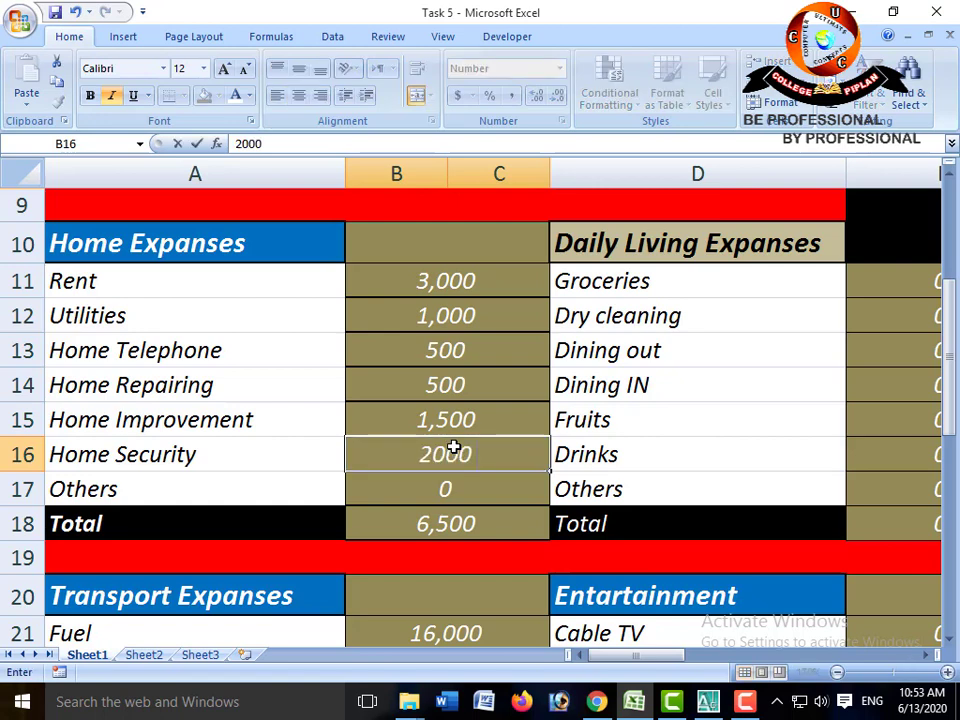
{"action": "key", "text": "Return"}
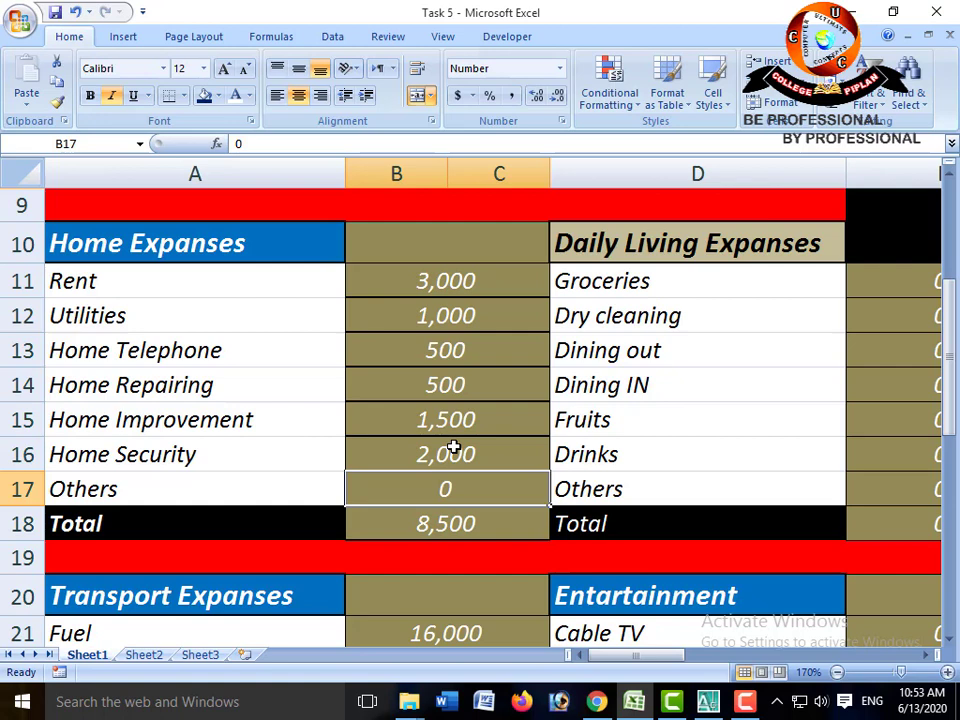
Step: Set the Others amount in the Home Expanses section to 3500
{"action": "key", "text": "Up"}
{"action": "key", "text": "Down"}
{"action": "type", "text": "3500"}
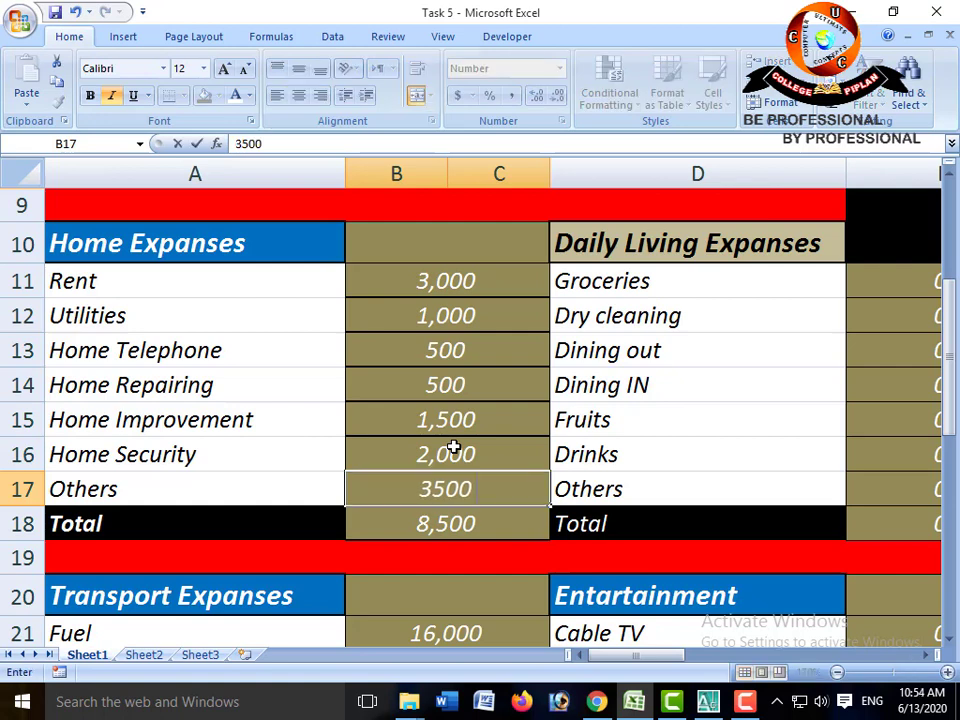
{"action": "key", "text": "Return"}
Step: Examine the Home Expanses amounts from Rent to Others and the formula in the section's Total cell
{"action": "key", "text": "Up"}
{"action": "key", "text": "Up"}
{"action": "key", "text": "Up"}
{"action": "key", "text": "Up"}
{"action": "key", "text": "Up"}
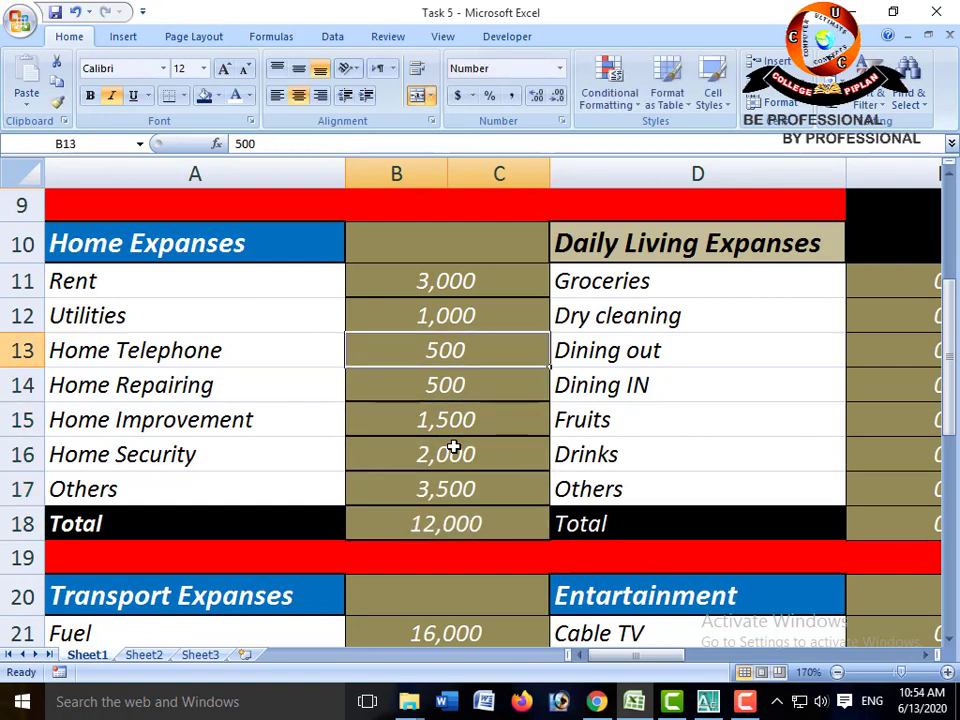
{"action": "key", "text": "Up"}
{"action": "key", "text": "Up"}
{"action": "key", "text": "Down"}
{"action": "key", "text": "Down"}
{"action": "key", "text": "Down"}
{"action": "key", "text": "Down"}
{"action": "key", "text": "Down"}
{"action": "key", "text": "Down"}
{"action": "key", "text": "Down"}
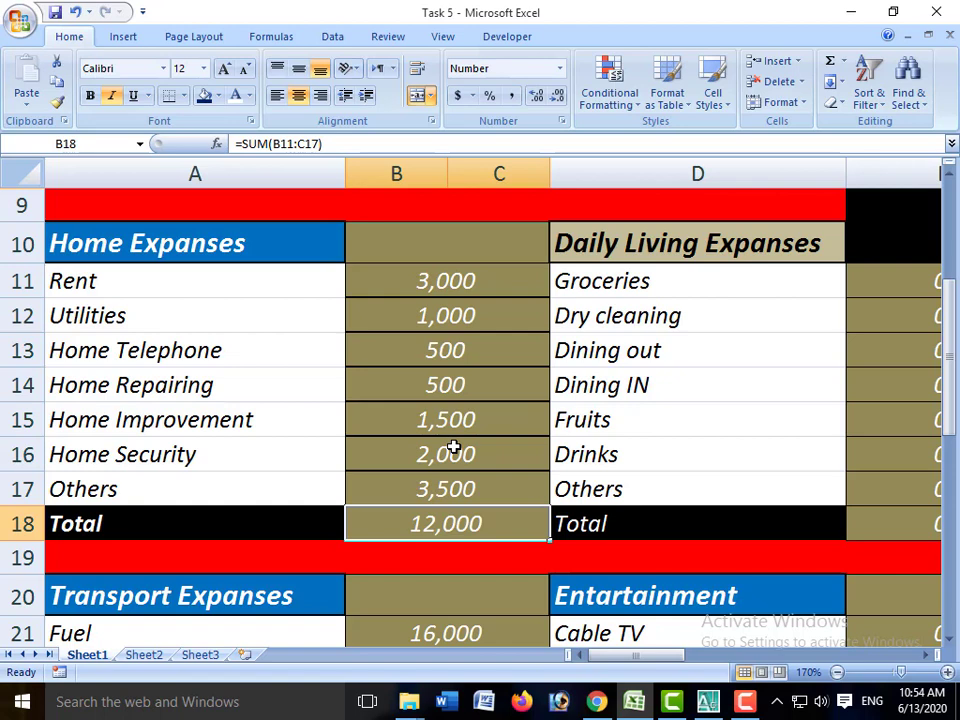
Step: Clear the Home Expanses total in B18 and recalculate it with an AutoSum of B11:C17
{"action": "key", "text": "Delete"}
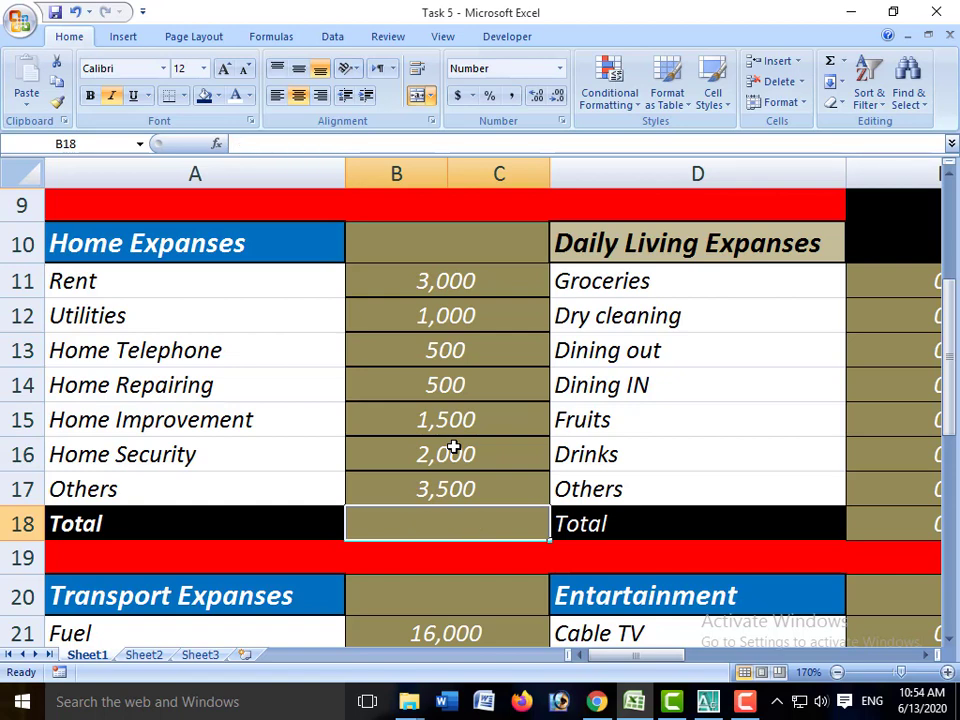
{"action": "key", "text": "alt+equal"}
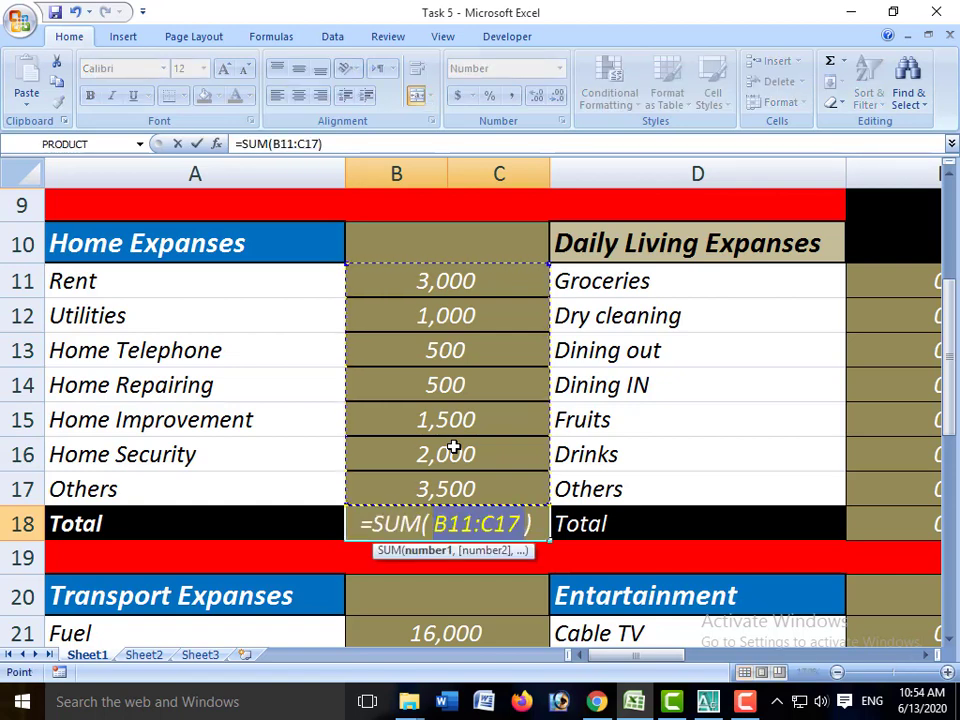
{"action": "key", "text": "Return"}
{"action": "key", "text": "Up"}
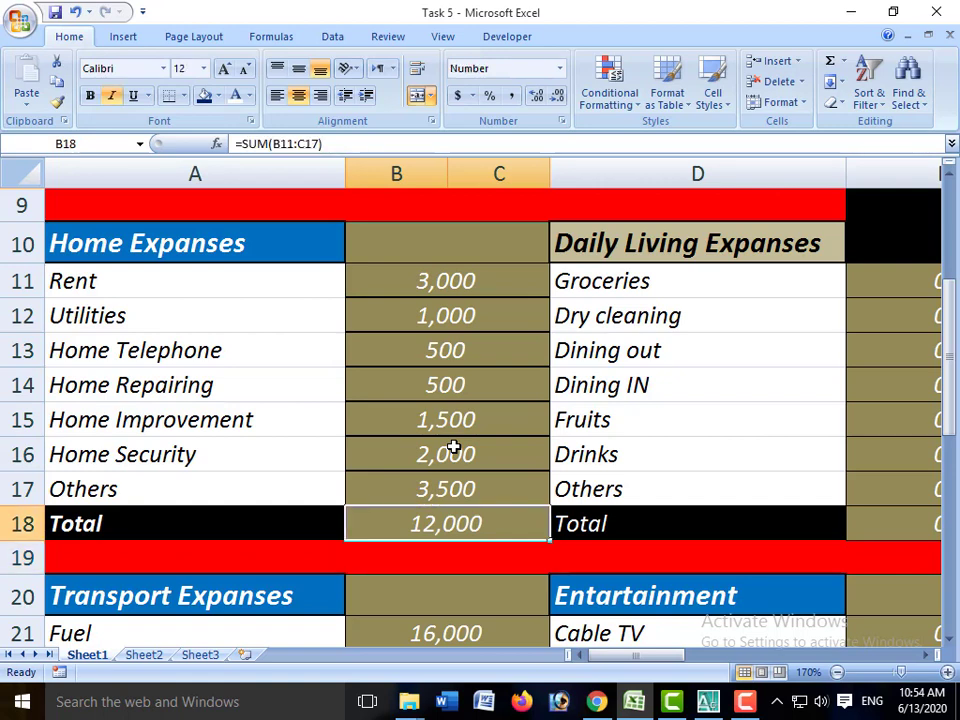
Step: Set the Dining out amount in the Daily Living Expanses section to 2000
{"action": "key", "text": "Up"}
{"action": "key", "text": "Up"}
{"action": "key", "text": "Up"}
{"action": "key", "text": "Up"}
{"action": "key", "text": "Up"}
{"action": "key", "text": "Up"}
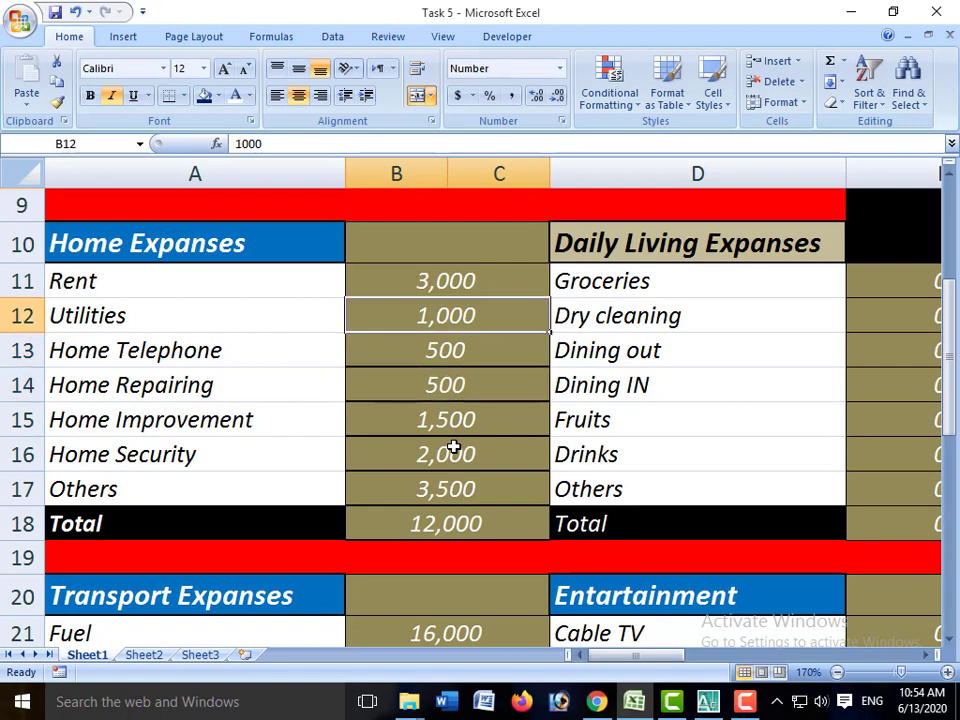
{"action": "key", "text": "Right"}
{"action": "key", "text": "Right"}
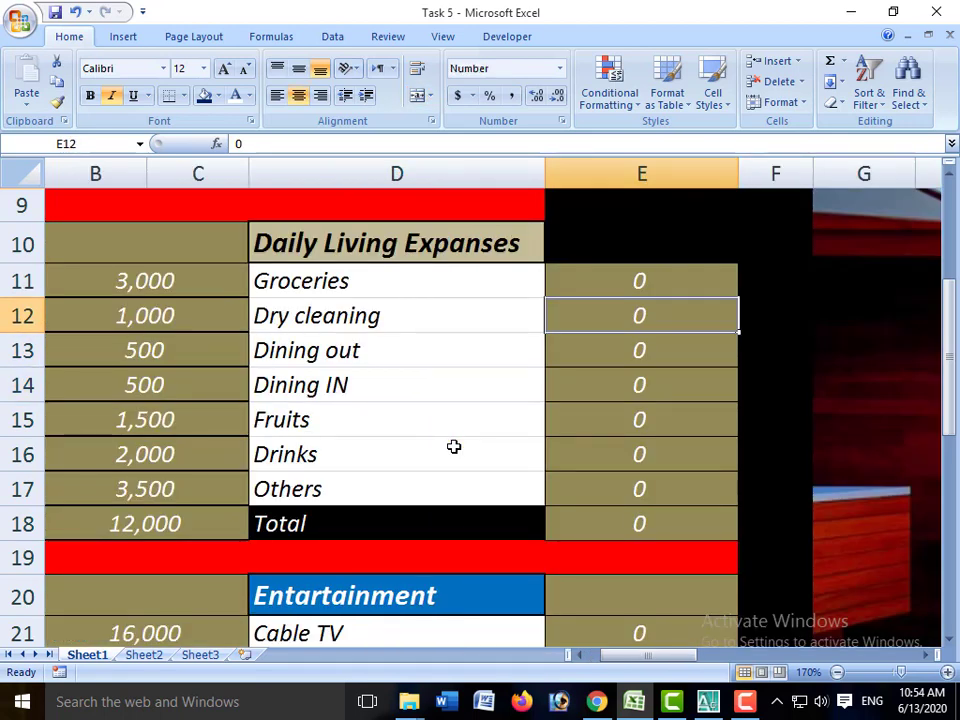
{"action": "key", "text": "Up"}
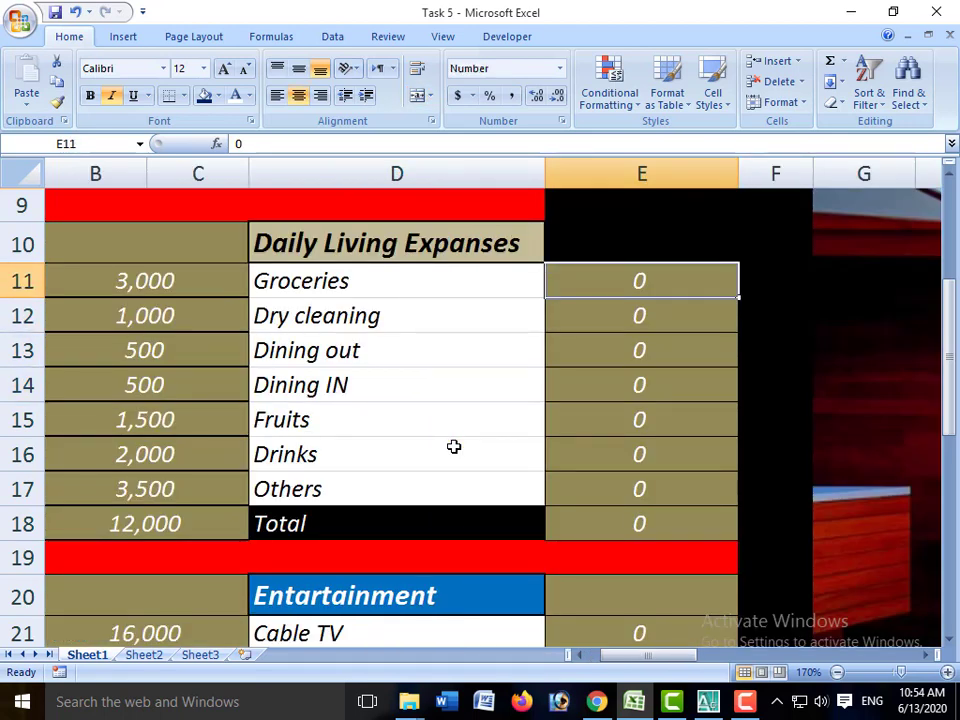
{"action": "key", "text": "Down"}
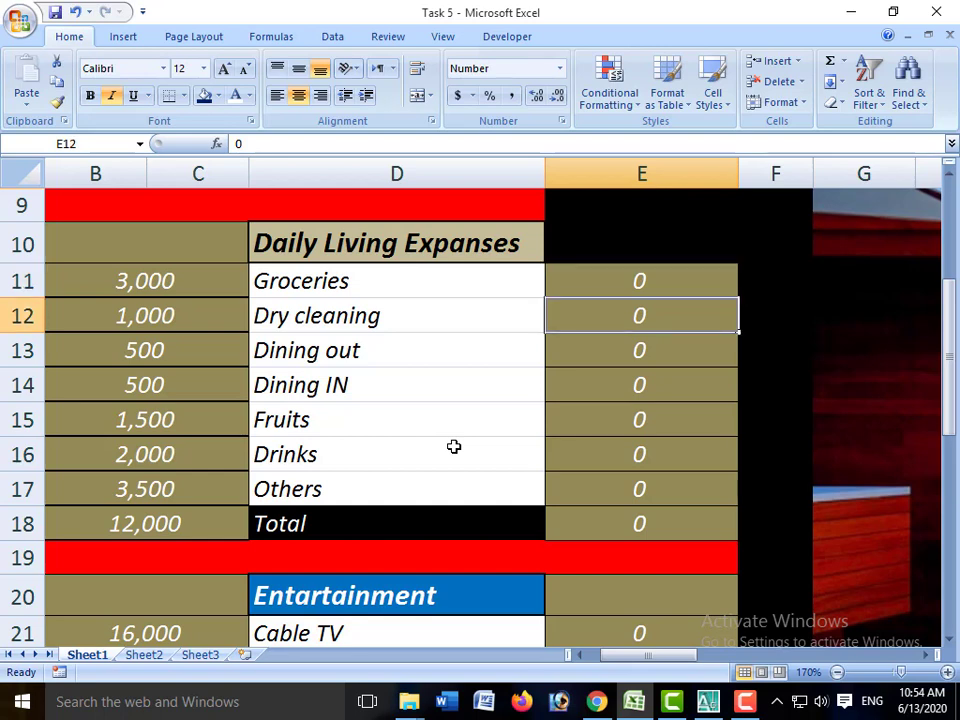
{"action": "key", "text": "Down"}
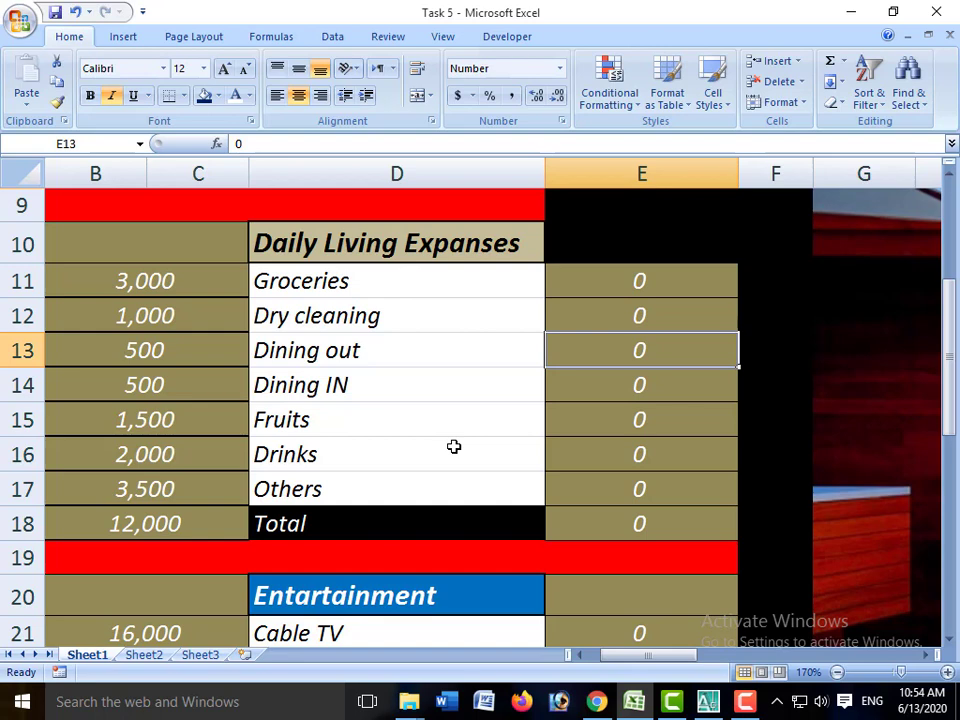
{"action": "key", "text": "Down"}
{"action": "key", "text": "Down"}
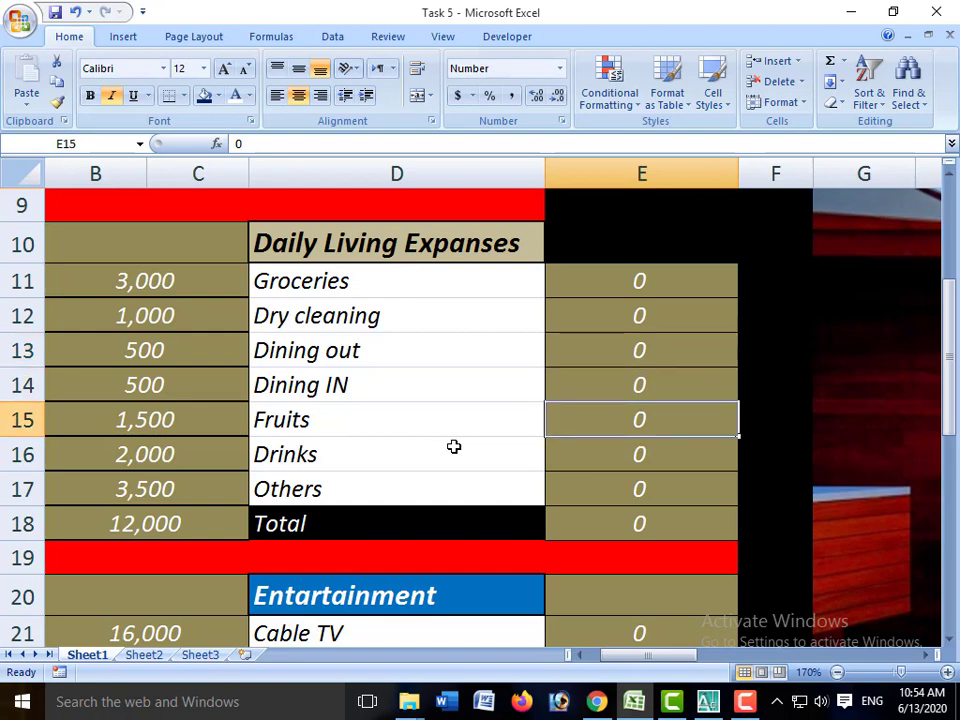
{"action": "key", "text": "Up"}
{"action": "key", "text": "Up"}
{"action": "type", "text": "2000"}
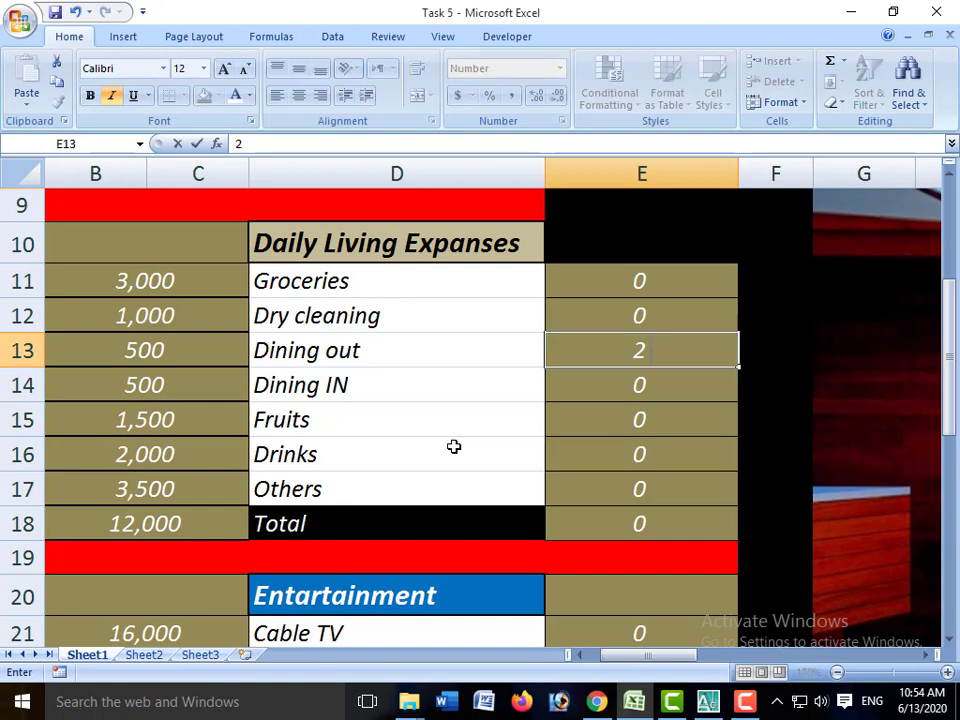
{"action": "key", "text": "Down"}
Step: Set the Fruits amount to 1000 and the Drinks amount to 500 in the Daily Living Expanses section
{"action": "key", "text": "Down"}
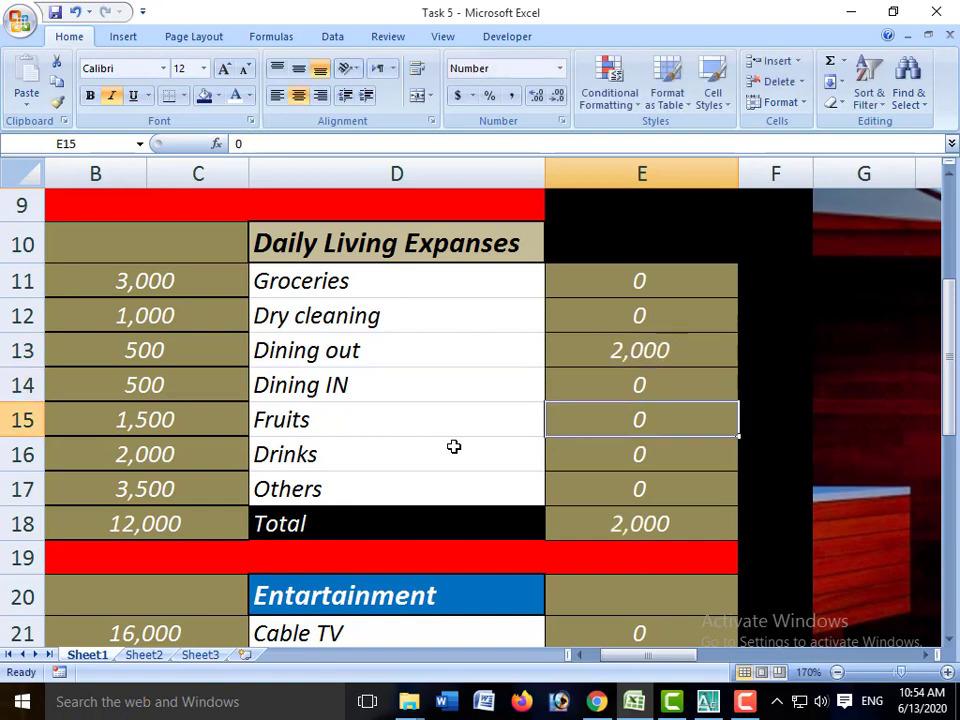
{"action": "type", "text": "1000"}
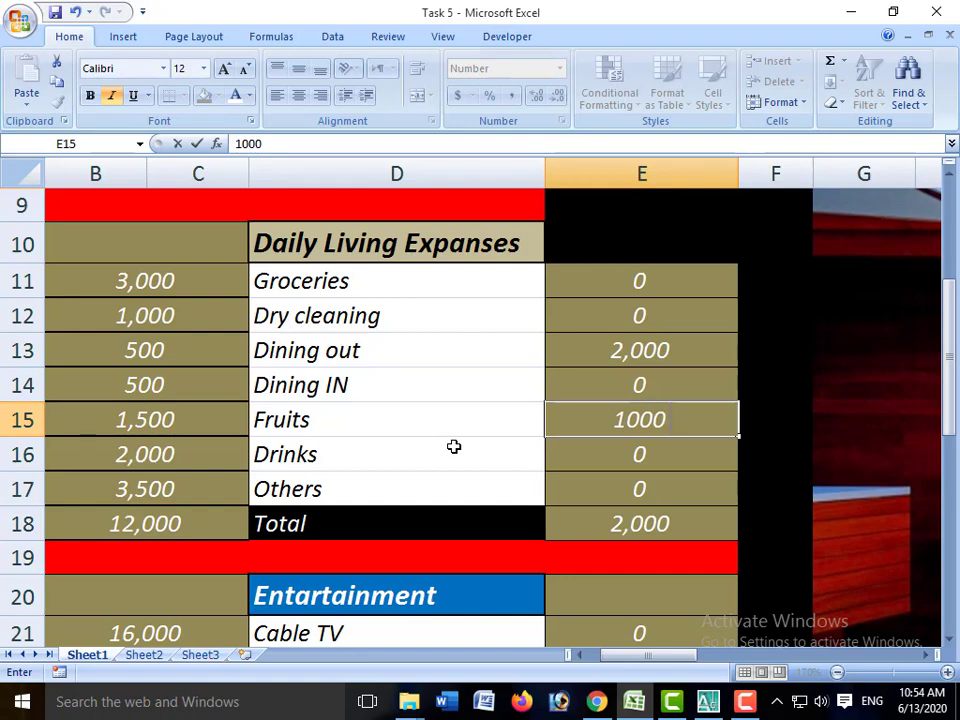
{"action": "key", "text": "Return"}
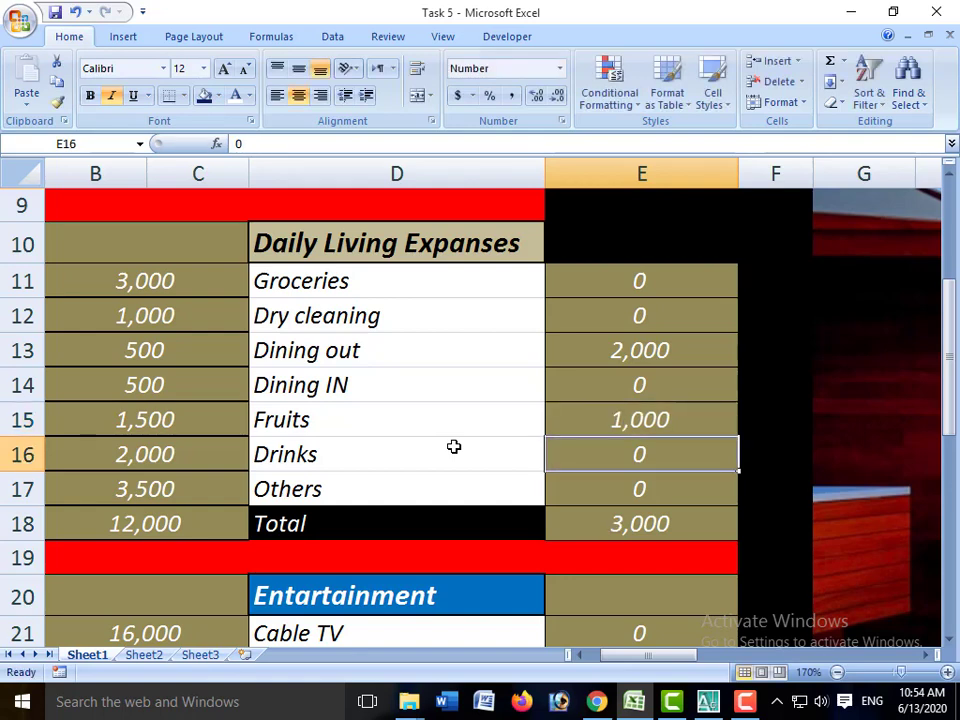
{"action": "type", "text": "500"}
{"action": "key", "text": "Return"}
{"action": "key", "text": "Return"}
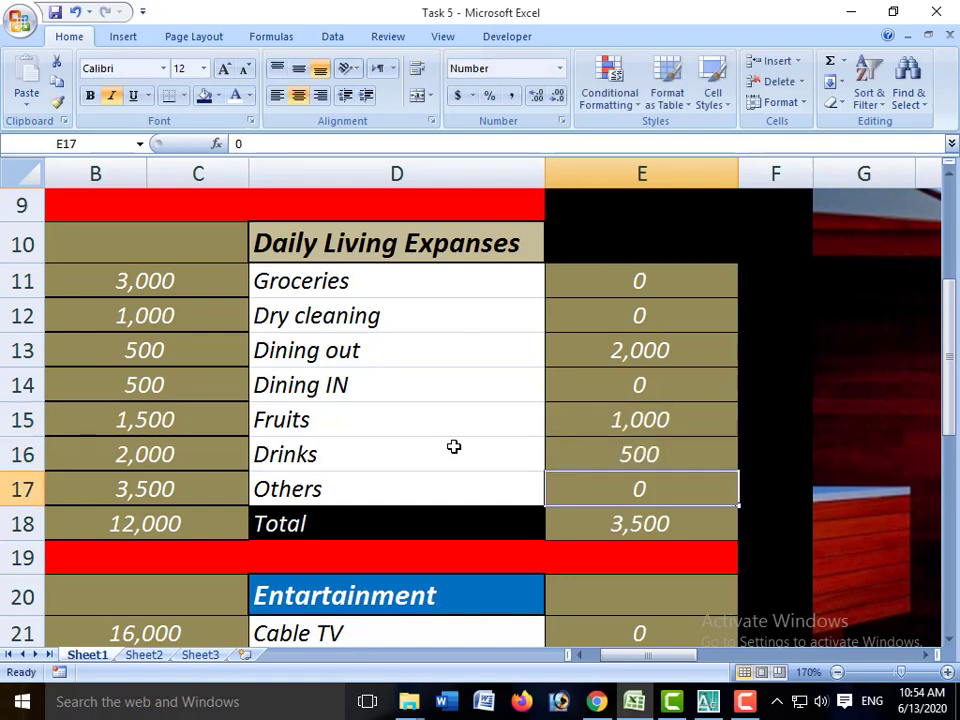
Step: Set the Fuel amount in the Transport Expanses section to 5000
{"action": "key", "text": "Left"}
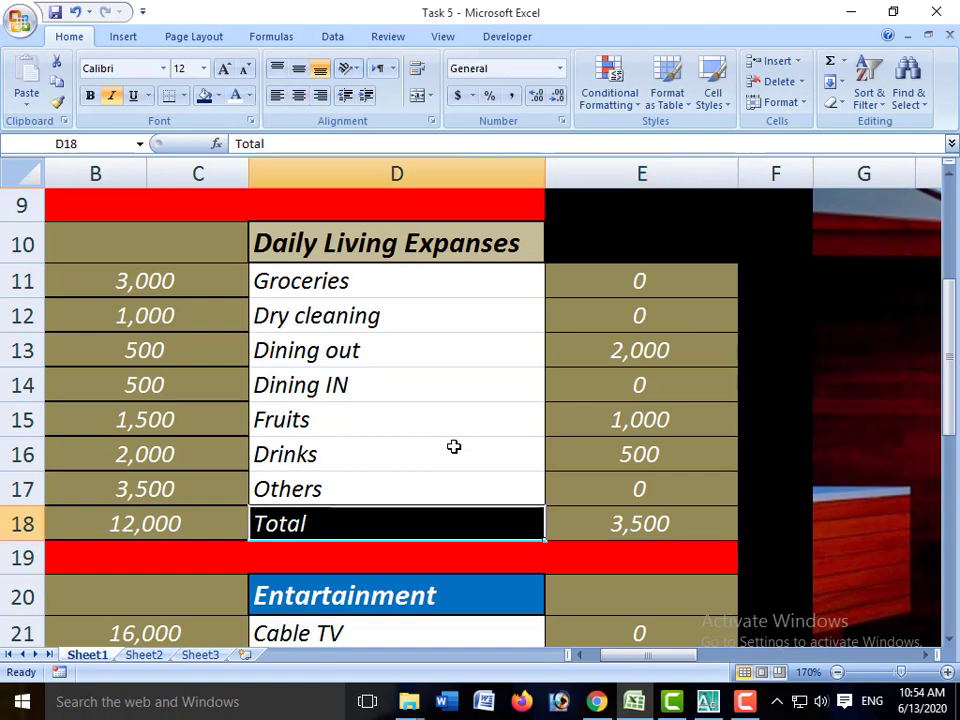
{"action": "key", "text": "Home"}
{"action": "key", "text": "Right"}
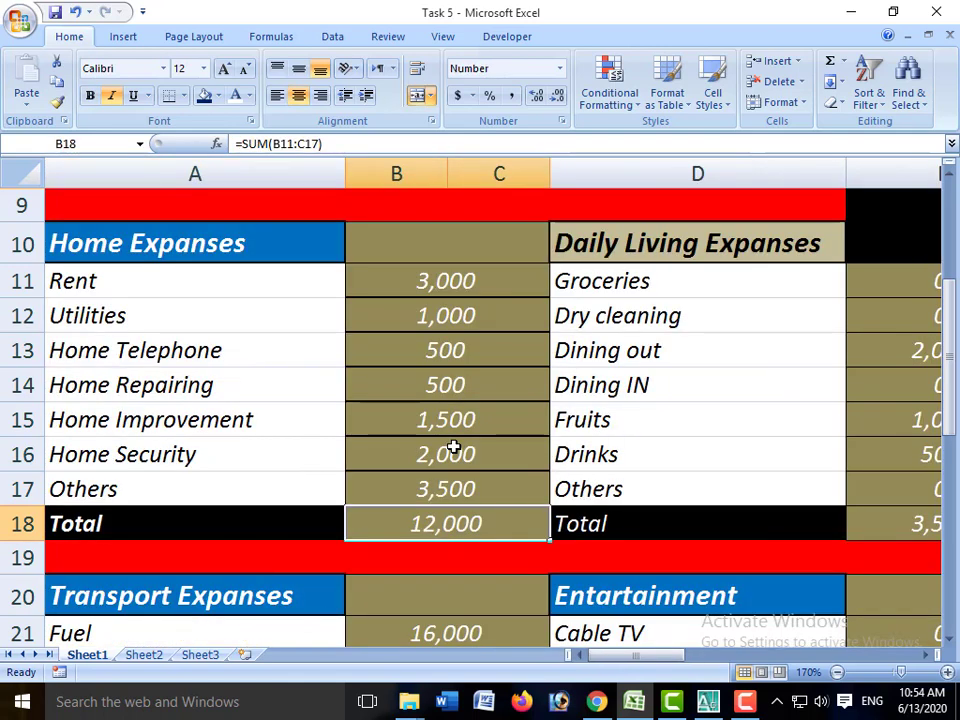
{"action": "key", "text": "Down"}
{"action": "key", "text": "Down"}
{"action": "key", "text": "Down"}
{"action": "key", "text": "Down"}
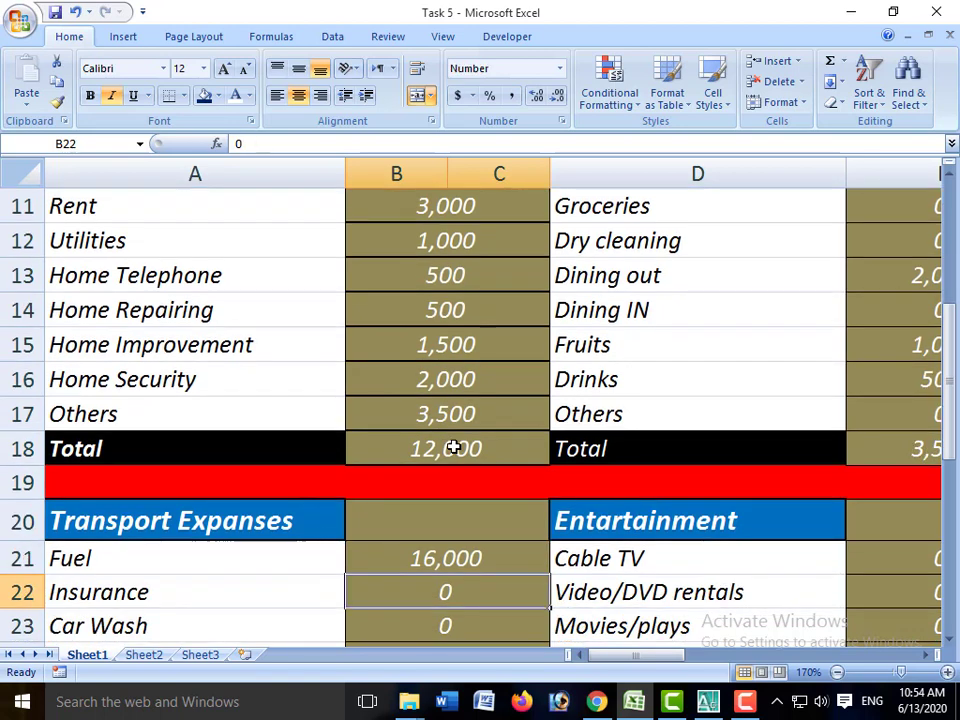
{"action": "key", "text": "Down"}
{"action": "key", "text": "Down"}
{"action": "key", "text": "Down"}
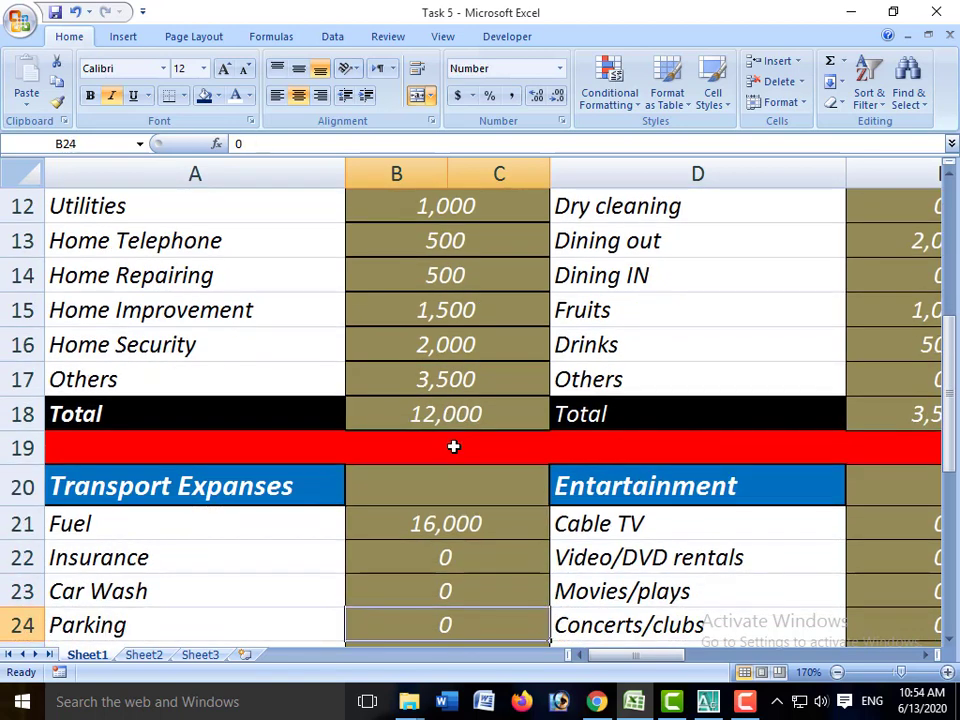
{"action": "key", "text": "Down"}
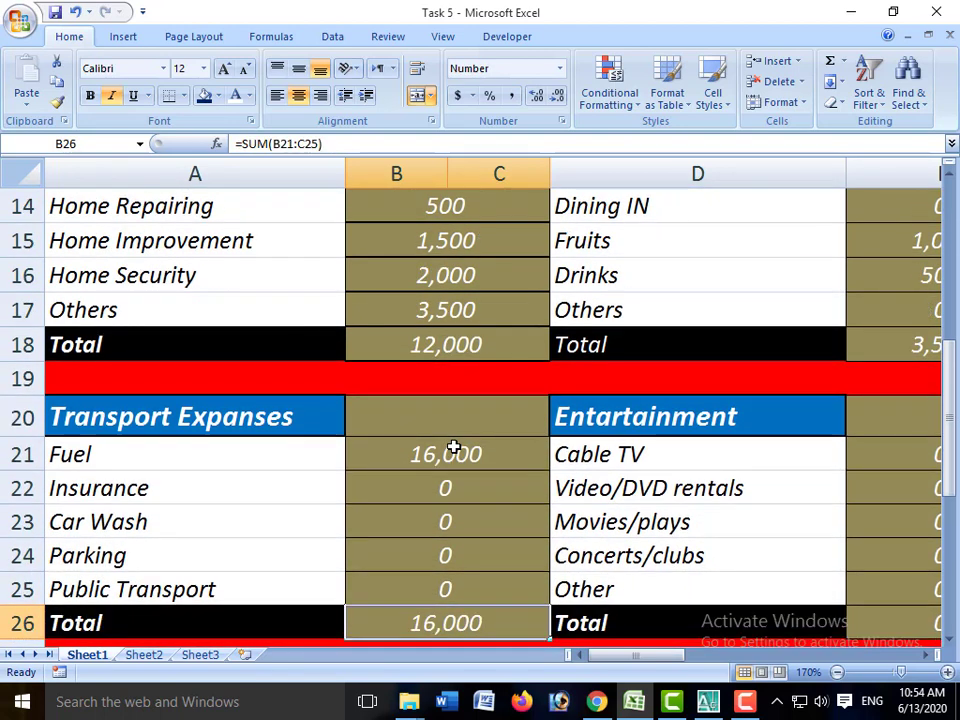
{"action": "key", "text": "Up"}
{"action": "key", "text": "Up"}
{"action": "key", "text": "Up"}
{"action": "key", "text": "Up"}
{"action": "key", "text": "Up"}
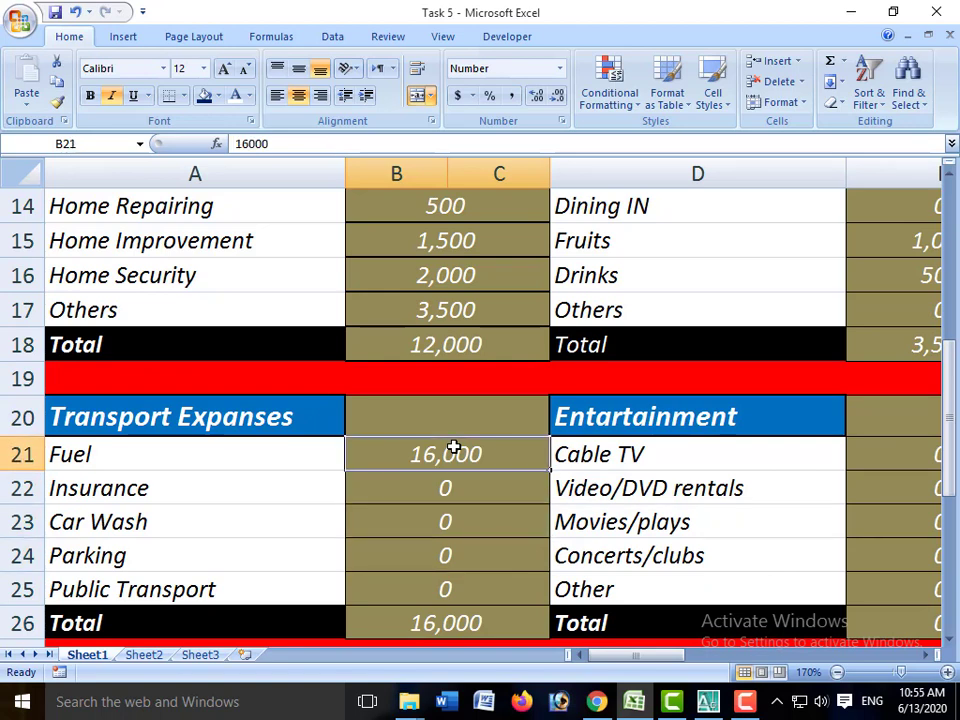
{"action": "type", "text": "5000"}
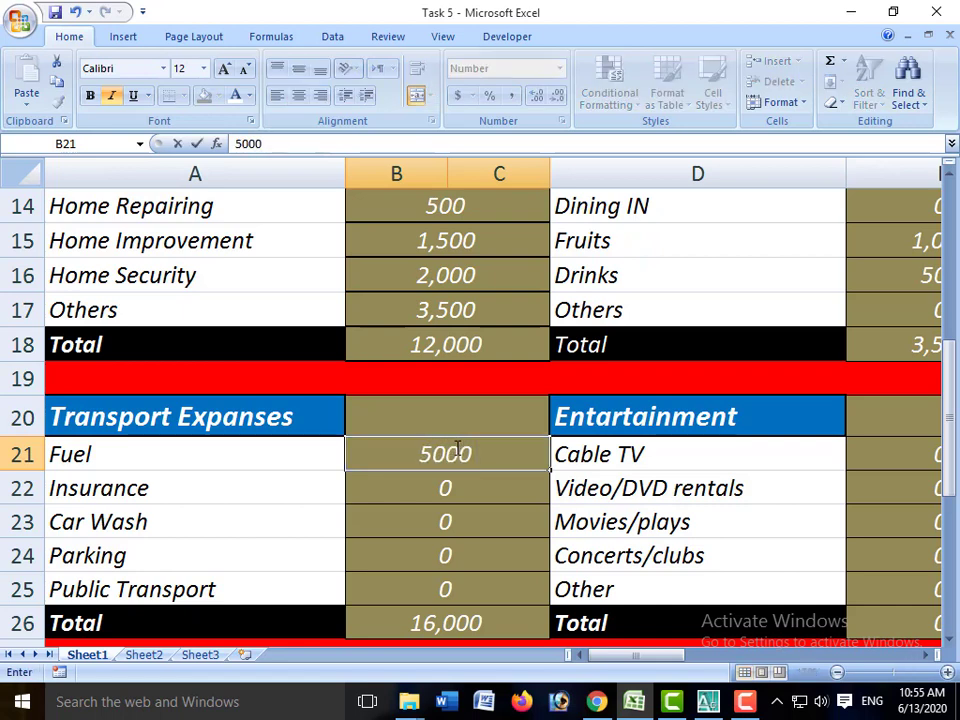
{"action": "key", "text": "Return"}
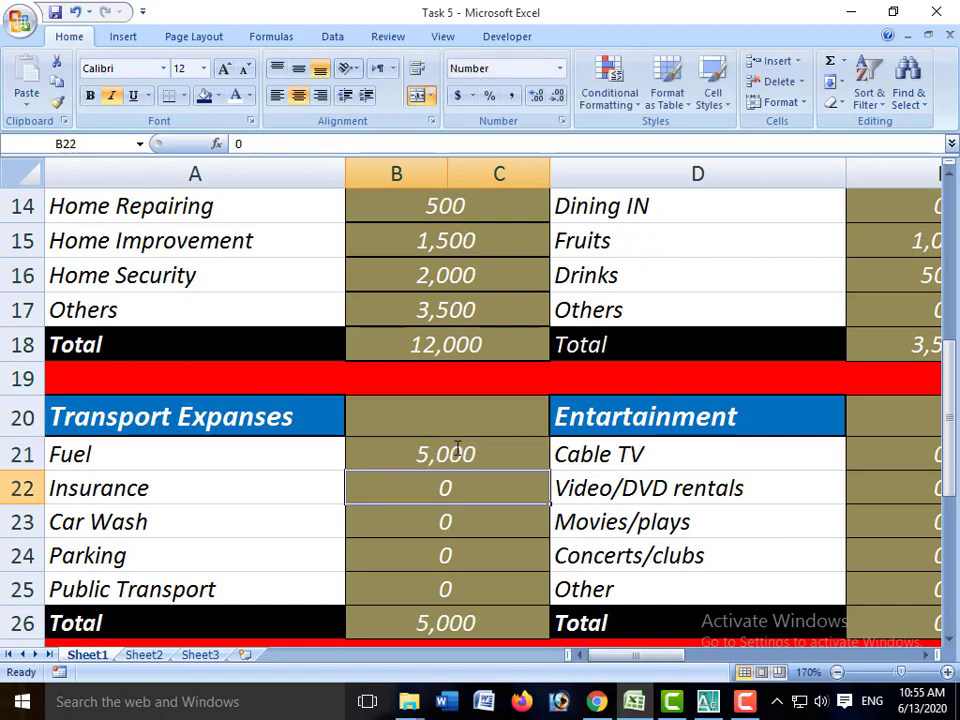
Step: Set the Transport Expanses amounts for Insurance to 2000 and Car Wash to 1500
{"action": "type", "text": "2000"}
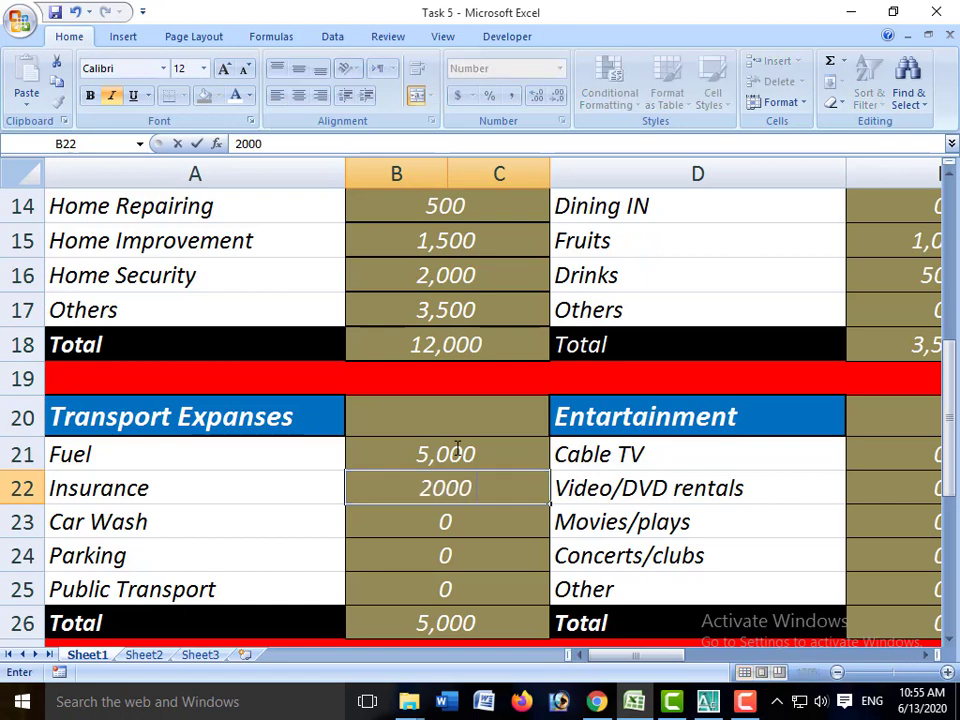
{"action": "key", "text": "Return"}
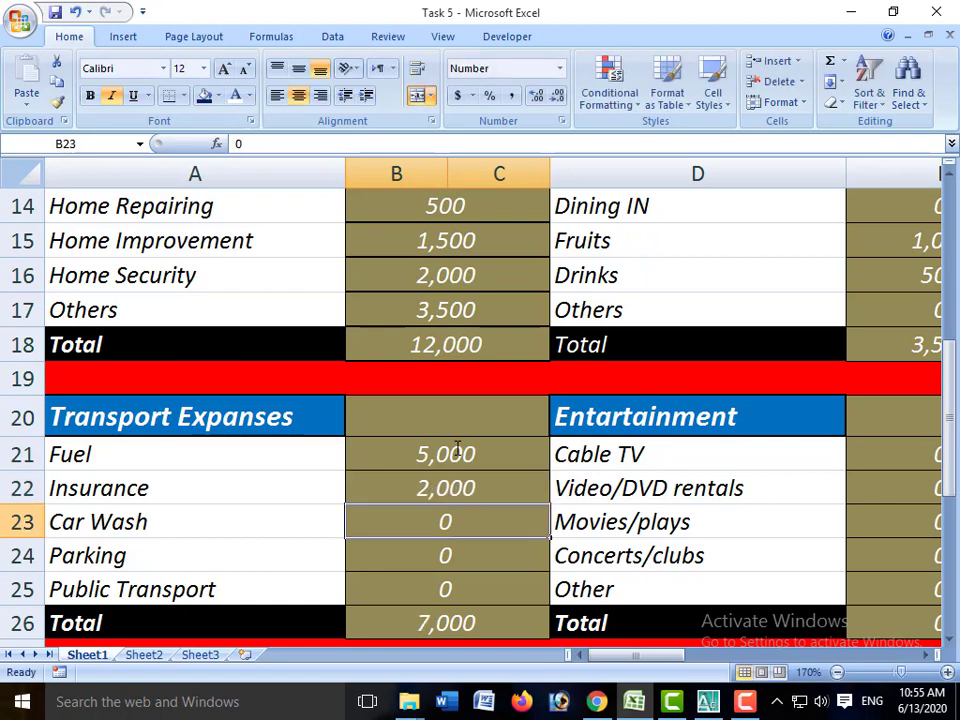
{"action": "type", "text": "1500"}
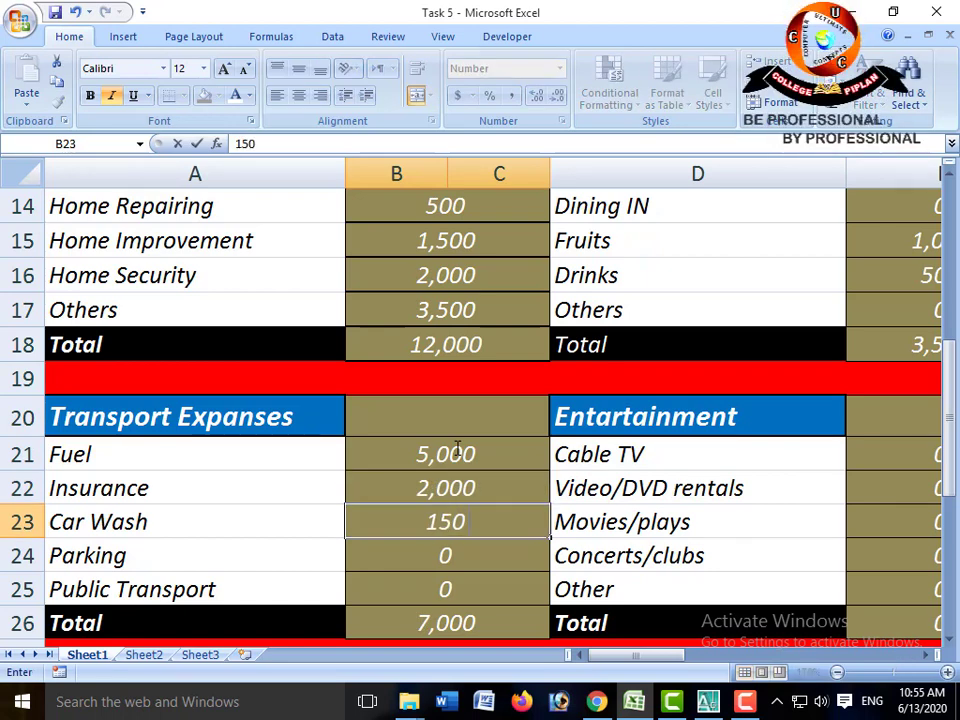
{"action": "key", "text": "Return"}
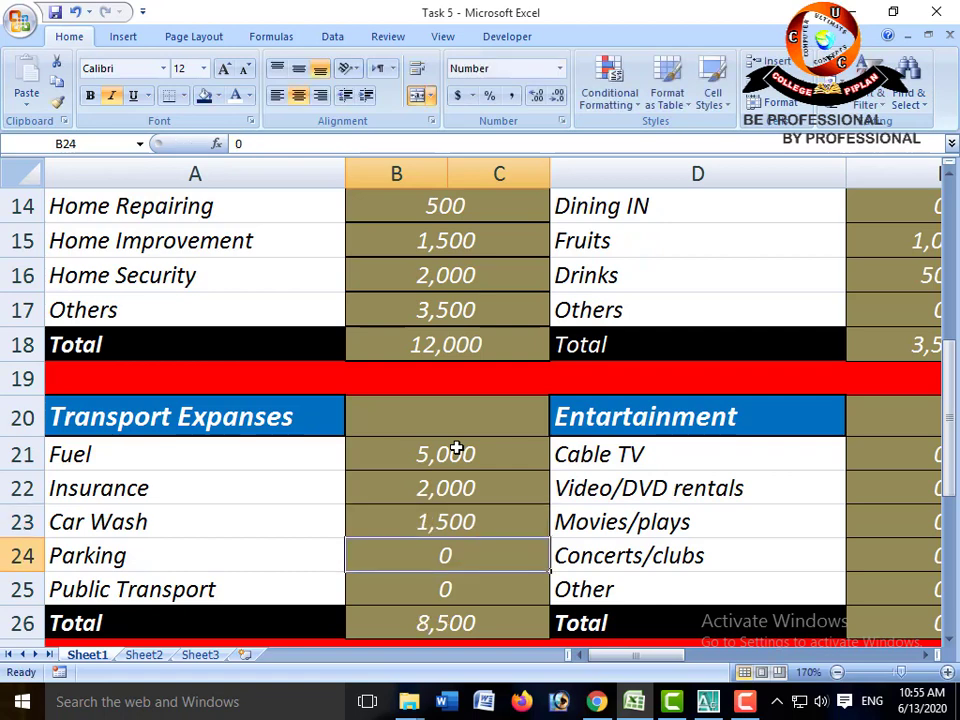
Step: Set the Parking and Public Transport amounts in the Transport Expanses section to 1000 each
{"action": "type", "text": "1000"}
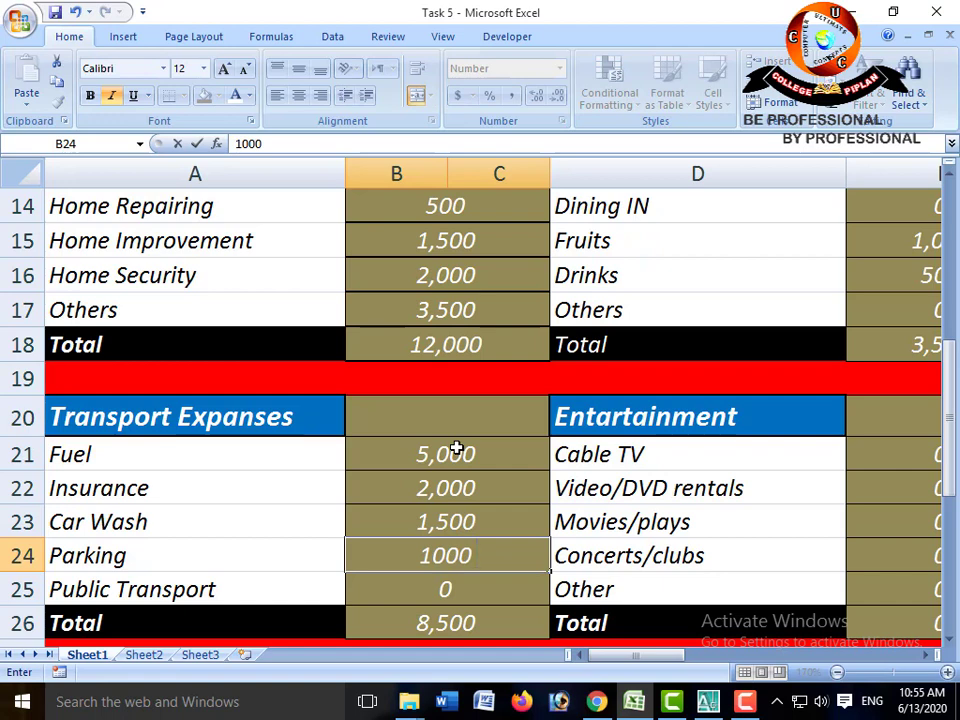
{"action": "key", "text": "Return"}
{"action": "key", "text": "Down"}
{"action": "key", "text": "Up"}
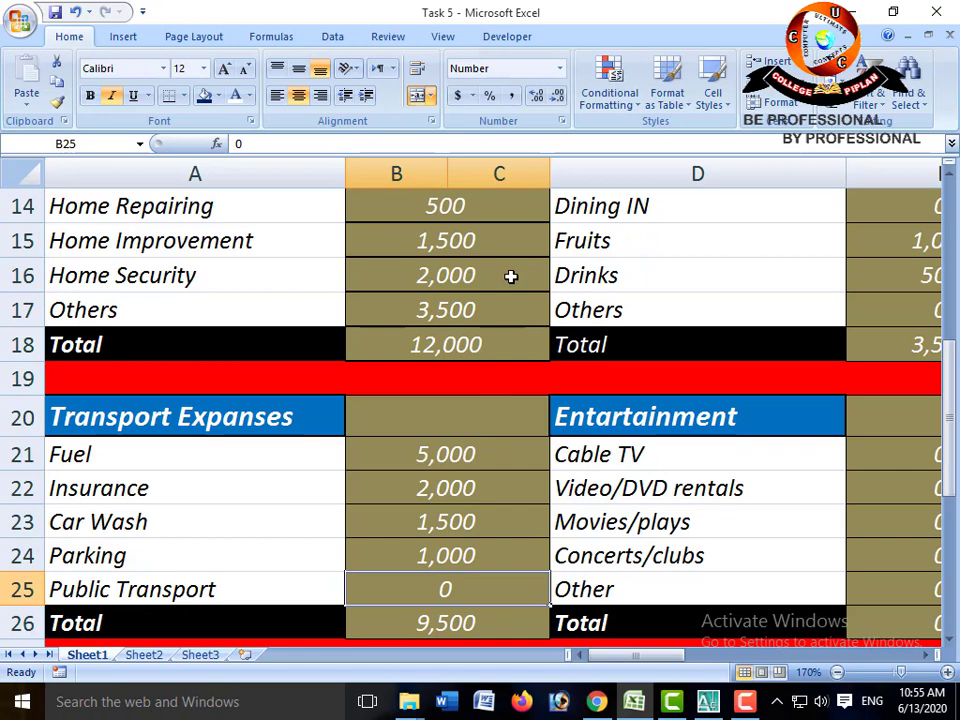
{"action": "type", "text": "1000"}
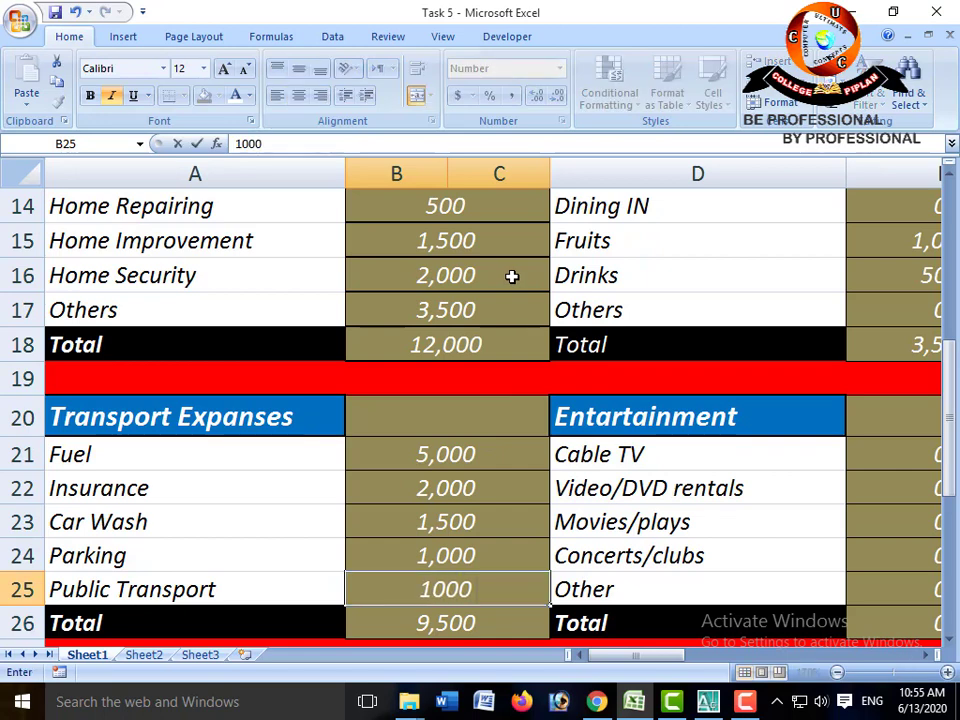
{"action": "key", "text": "Return"}
Step: Set the Entartainment amounts for Cable TV to 300 and Video/DVD rentals to 500
{"action": "key", "text": "Right"}
{"action": "key", "text": "Right"}
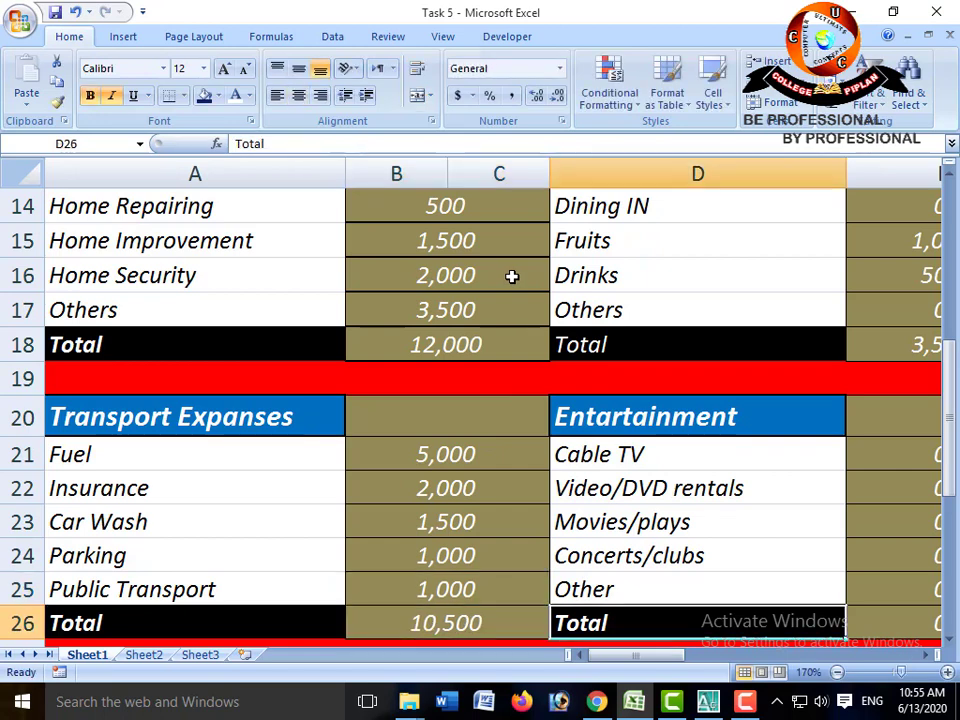
{"action": "key", "text": "Up"}
{"action": "key", "text": "Up"}
{"action": "key", "text": "Up"}
{"action": "key", "text": "Up"}
{"action": "key", "text": "Up"}
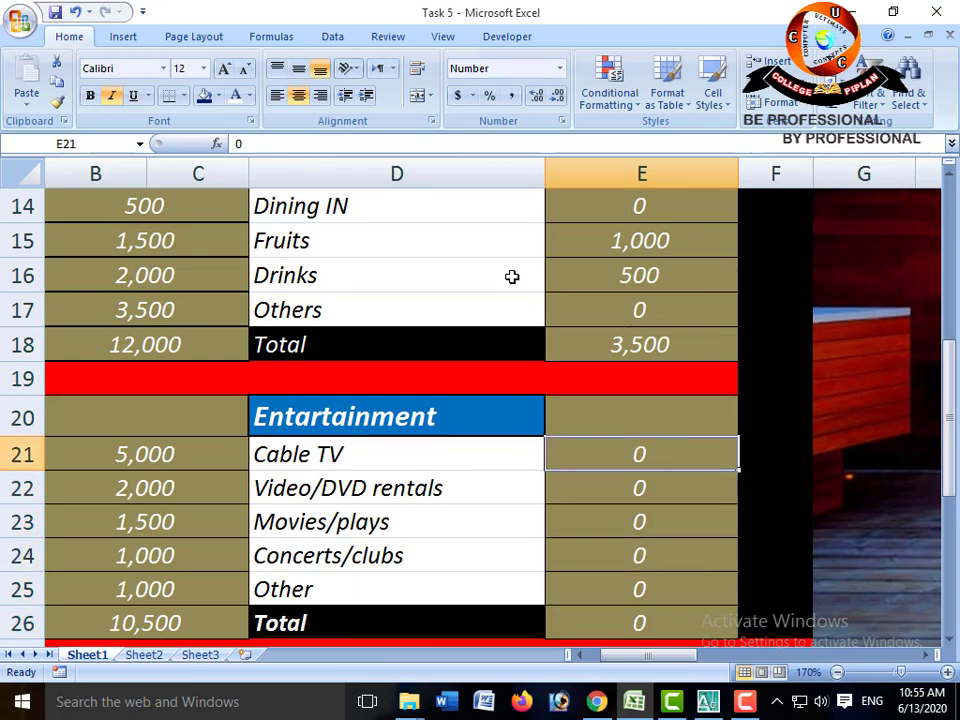
{"action": "type", "text": "300"}
{"action": "key", "text": "Return"}
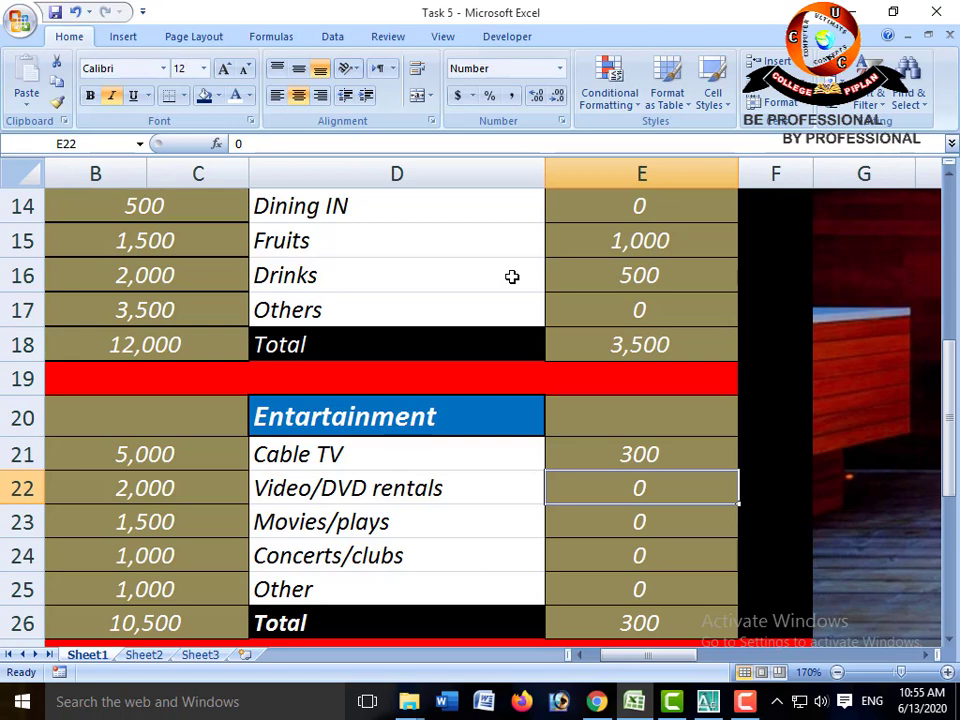
{"action": "type", "text": "500"}
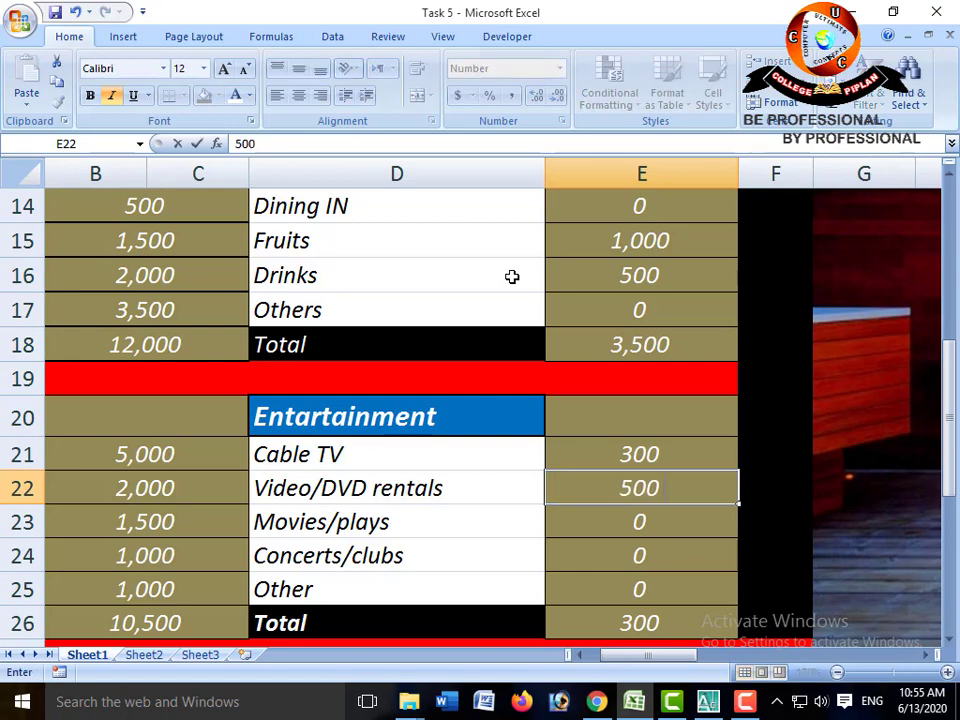
{"action": "key", "text": "Return"}
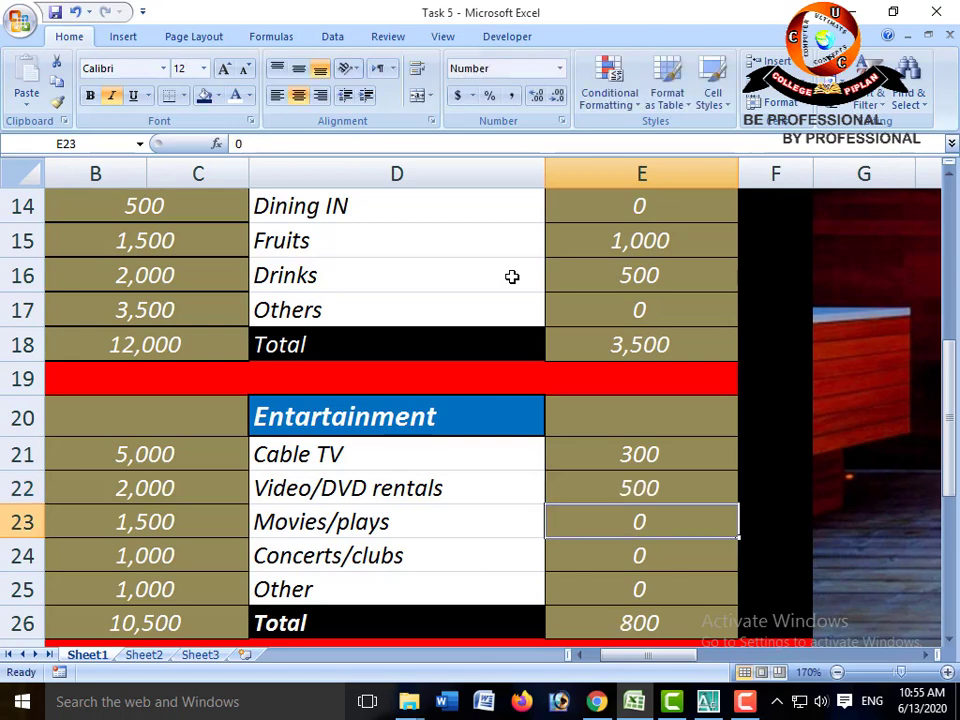
Step: Set the Concerts/clubs amount in the Entartainment section to 500, skipping Movies/plays
{"action": "key", "text": "Return"}
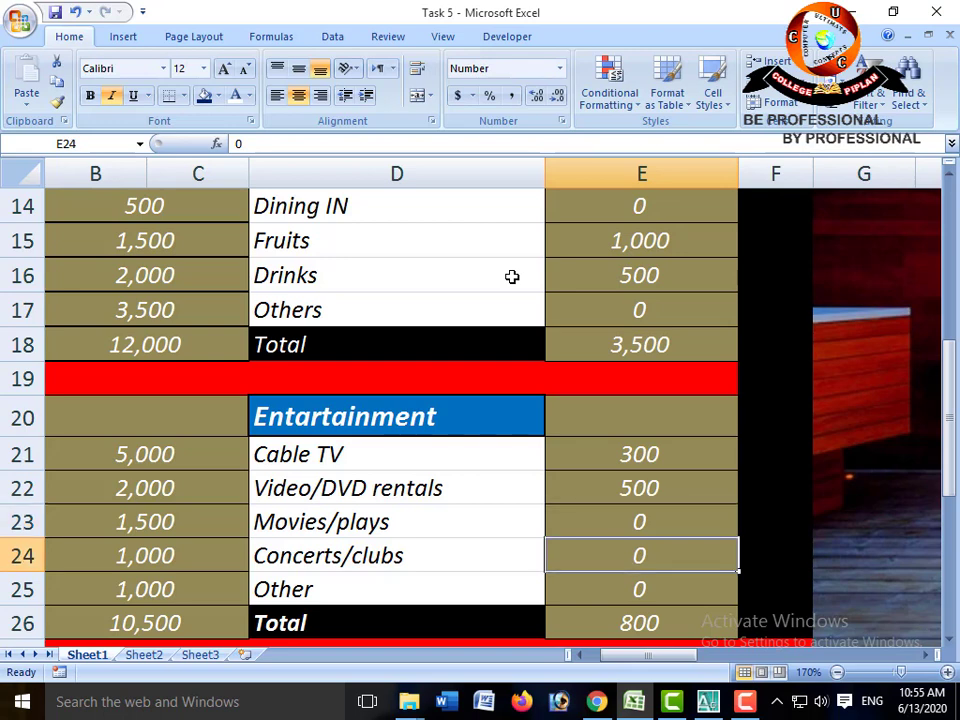
{"action": "type", "text": "500"}
{"action": "key", "text": "Return"}
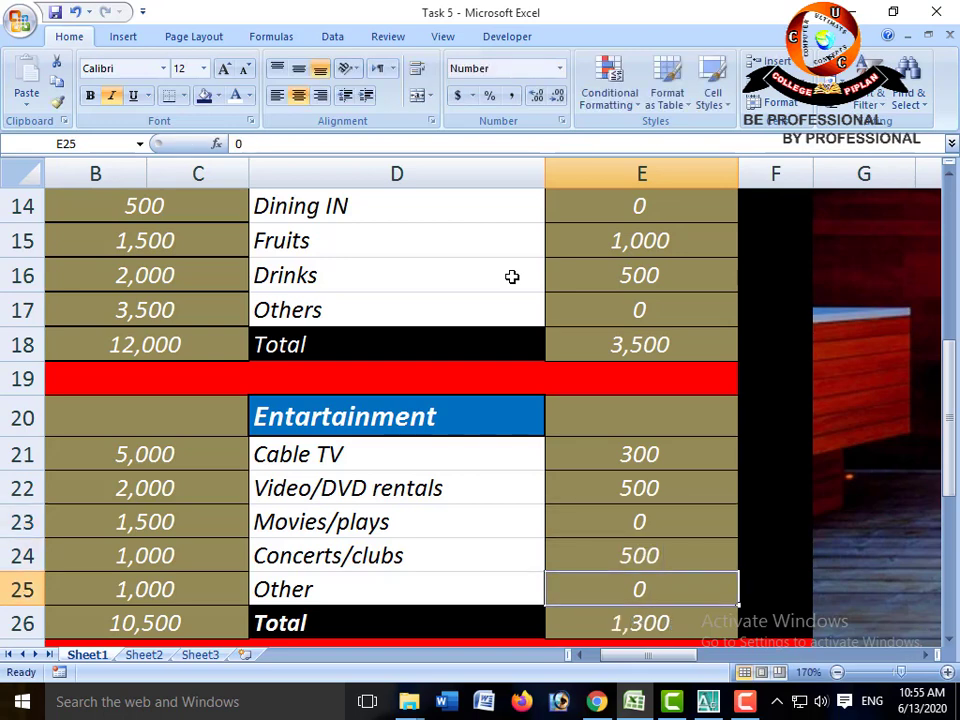
Step: Set the Health club dues amount in the Health section to 500
{"action": "key", "text": "Return"}
{"action": "key", "text": "Down"}
{"action": "key", "text": "Down"}
{"action": "key", "text": "Down"}
{"action": "key", "text": "Down"}
{"action": "key", "text": "Down"}
{"action": "key", "text": "Down"}
{"action": "key", "text": "Down"}
{"action": "key", "text": "Down"}
{"action": "key", "text": "Down"}
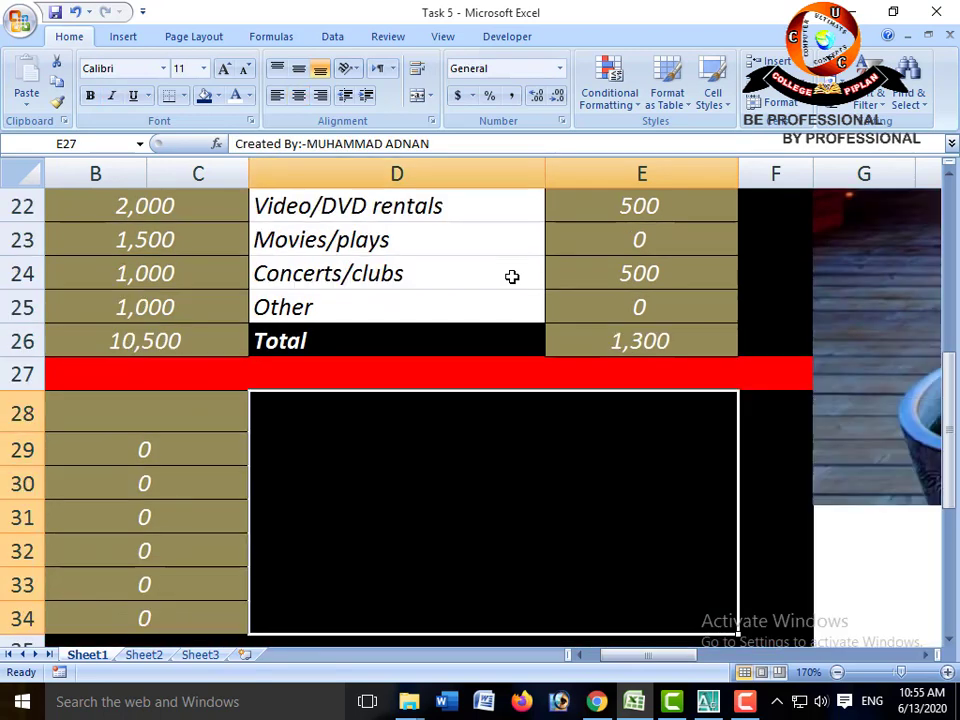
{"action": "key", "text": "Left"}
{"action": "key", "text": "Left"}
{"action": "key", "text": "Left"}
{"action": "key", "text": "Left"}
{"action": "key", "text": "Up"}
{"action": "key", "text": "Up"}
{"action": "key", "text": "Up"}
{"action": "key", "text": "Up"}
{"action": "key", "text": "Up"}
{"action": "key", "text": "Up"}
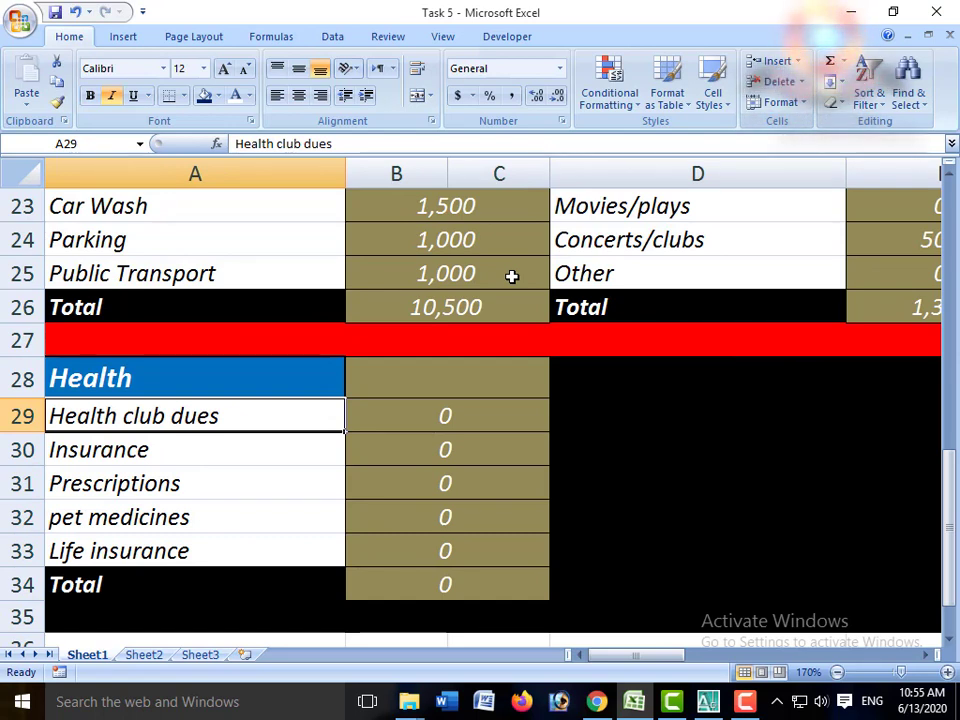
{"action": "key", "text": "Right"}
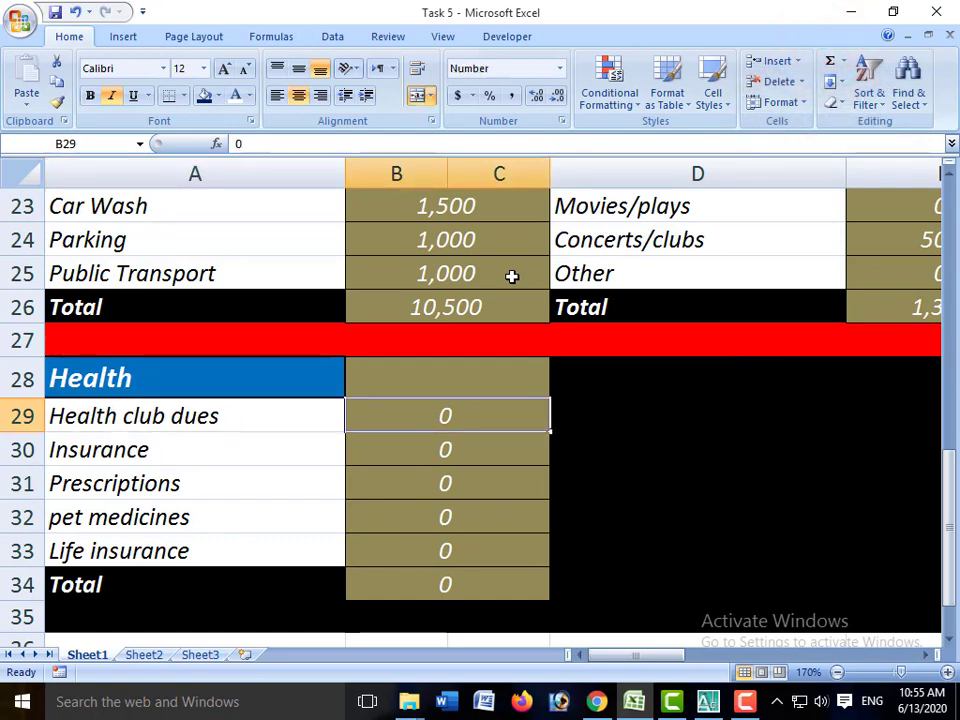
{"action": "type", "text": "500"}
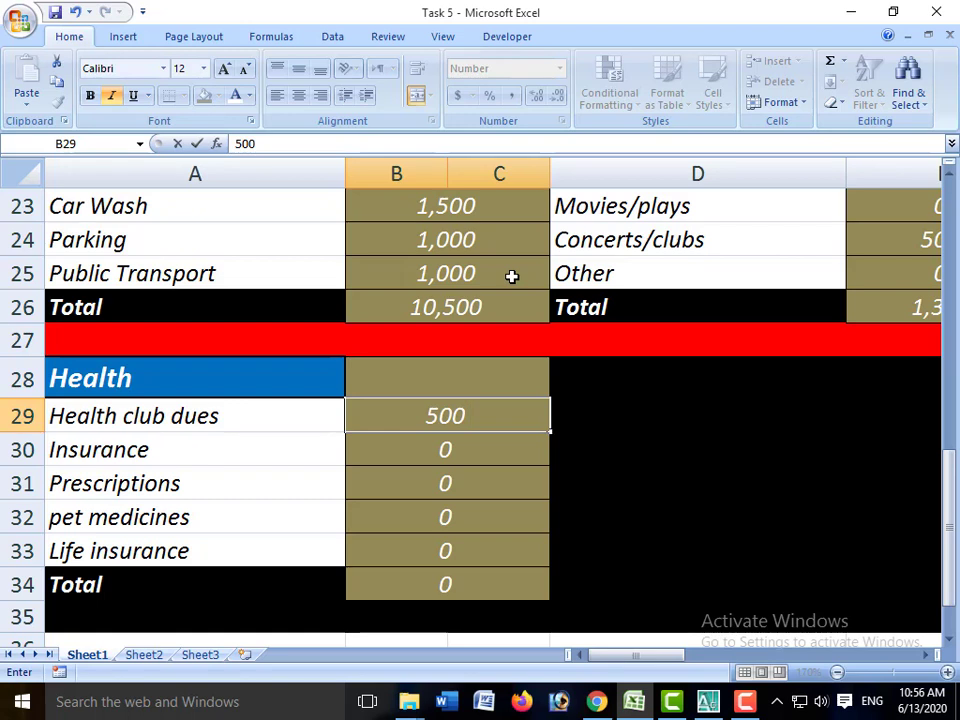
{"action": "key", "text": "Return"}
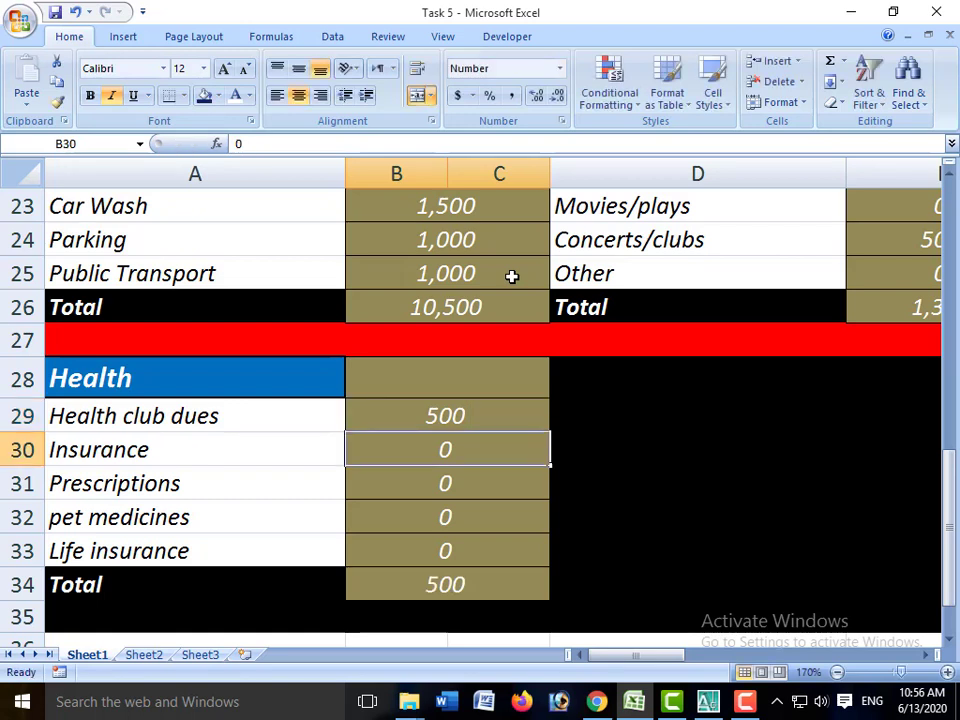
Step: Set the Insurance amount in the Health section to 1500 and go to the section's Total cell
{"action": "type", "text": "1500"}
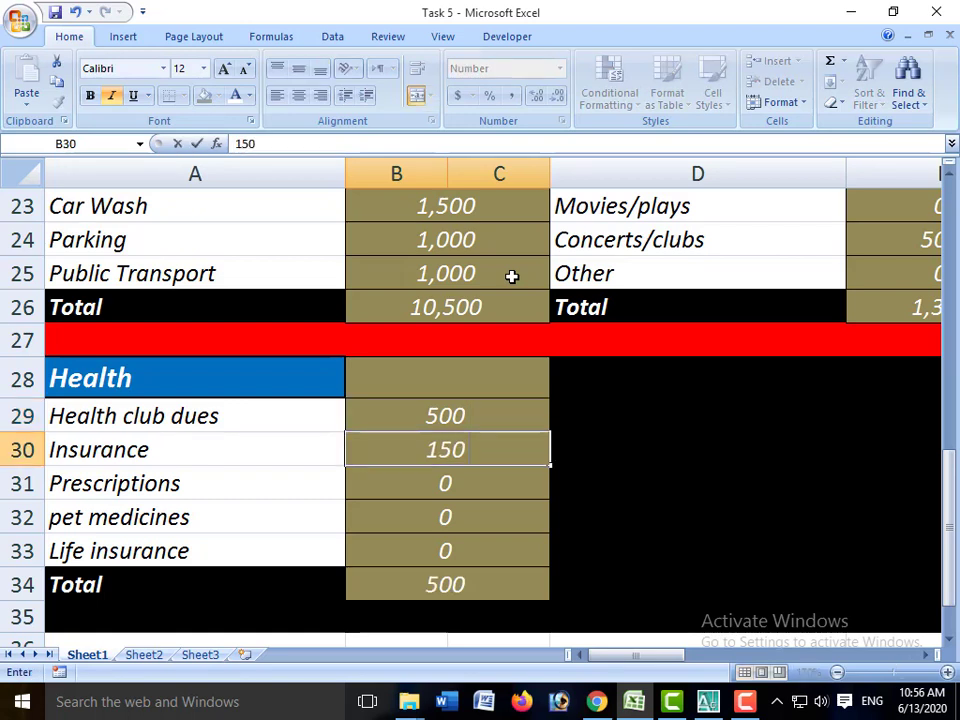
{"action": "key", "text": "Return"}
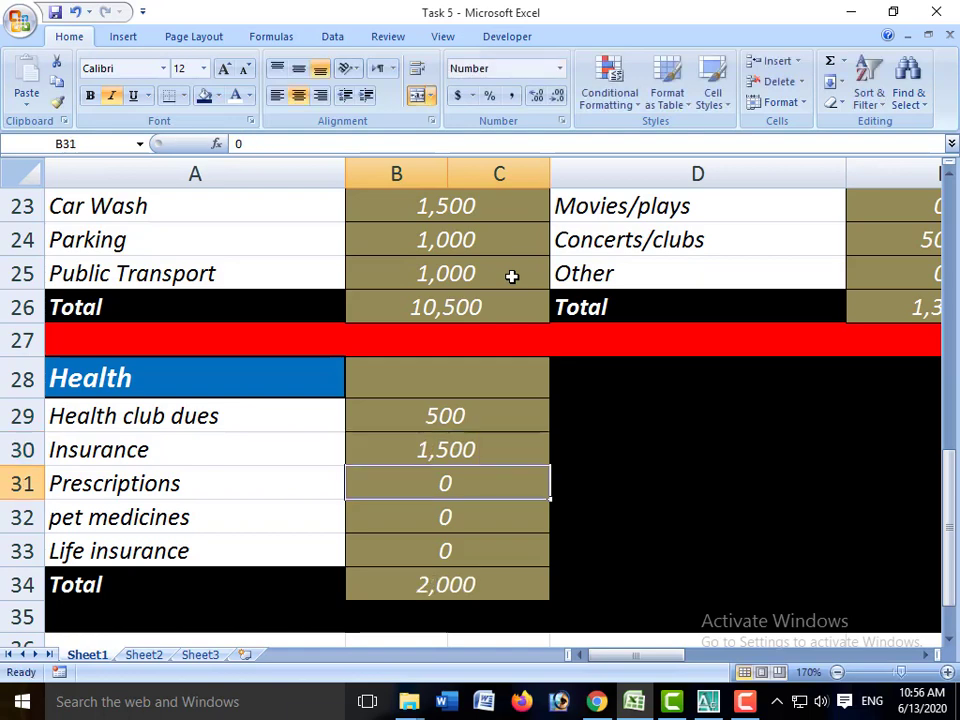
{"action": "key", "text": "Return"}
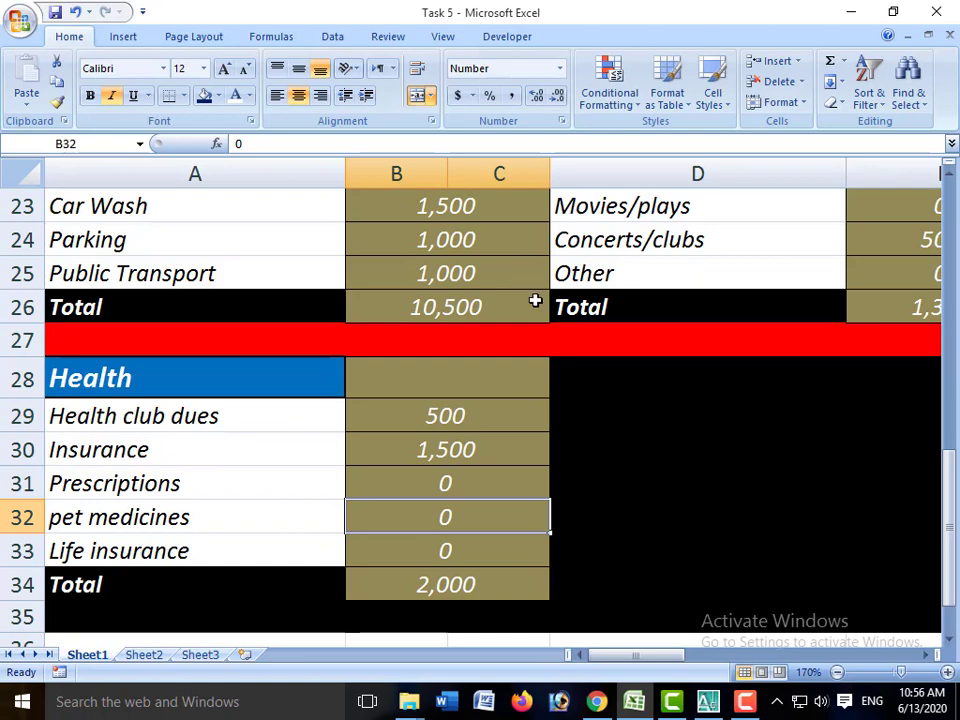
{"action": "key", "text": "Down"}
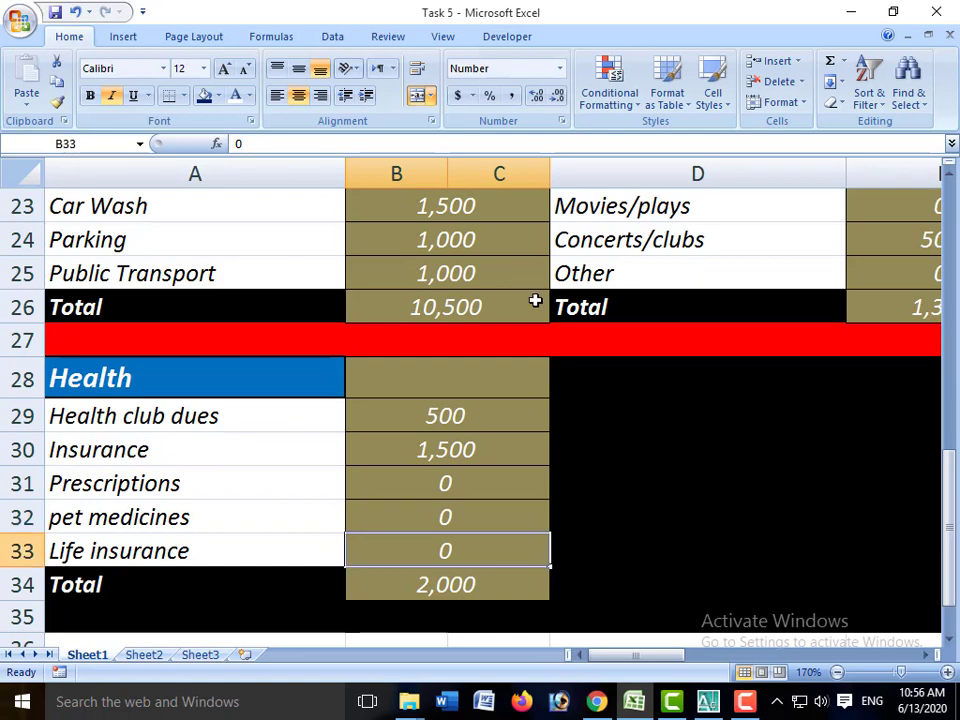
{"action": "key", "text": "Down"}
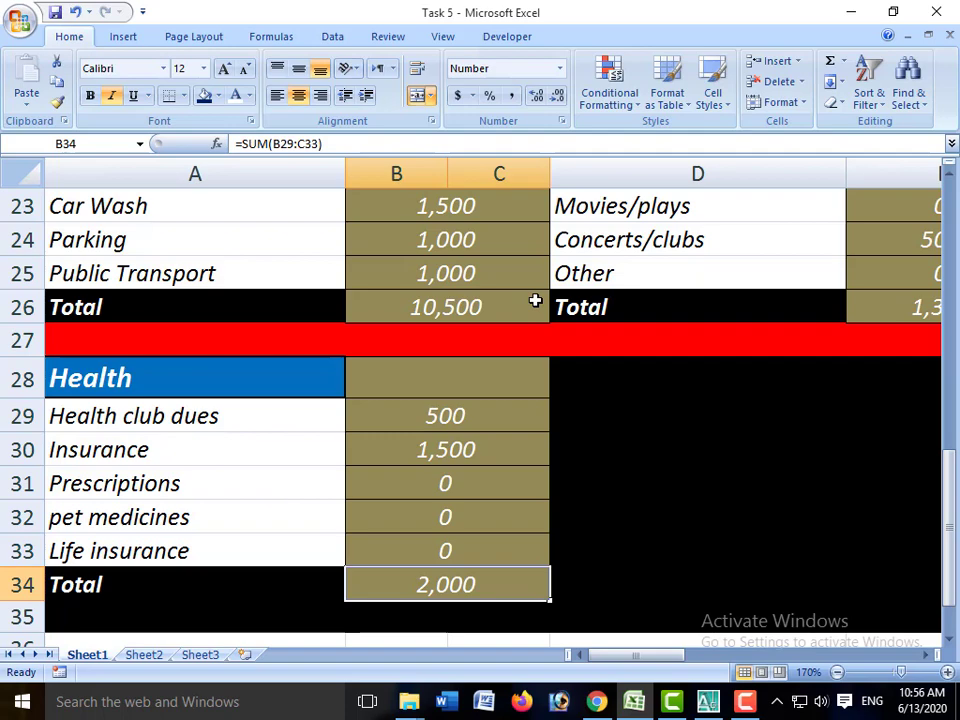
Step: Zoom the sheet out to 100% and review the expense sections from Health back up to Total Income and Remaining
{"action": "left_click", "coordinate": [838, 672]}
{"action": "left_click", "coordinate": [838, 672]}
{"action": "left_click", "coordinate": [838, 672]}
{"action": "left_click", "coordinate": [838, 672]}
{"action": "left_click", "coordinate": [838, 672]}
{"action": "left_click", "coordinate": [838, 672]}
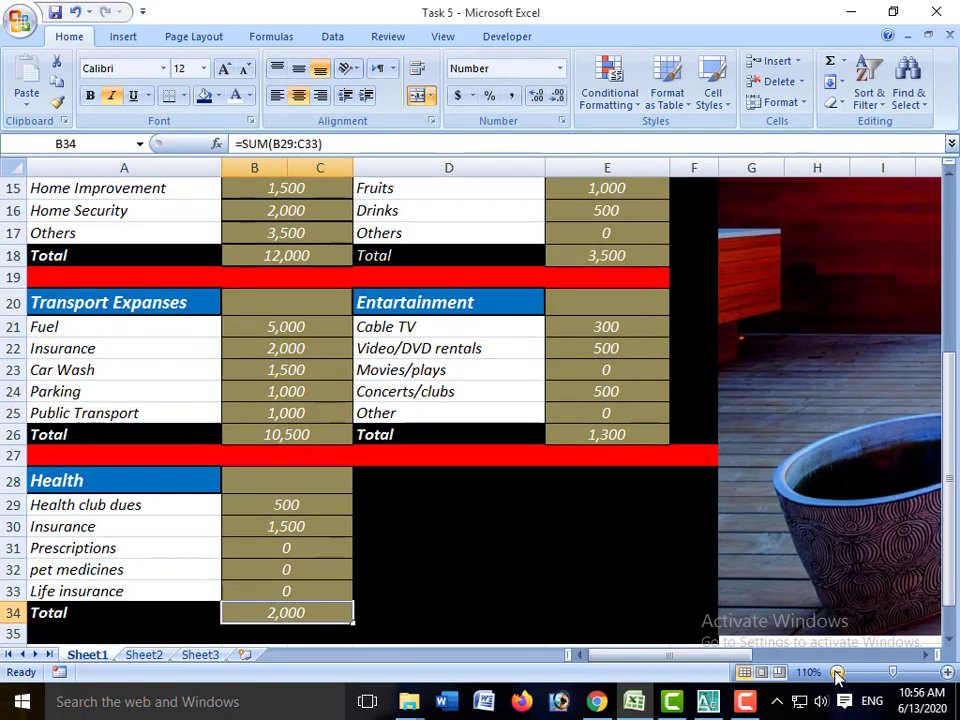
{"action": "left_click", "coordinate": [838, 672]}
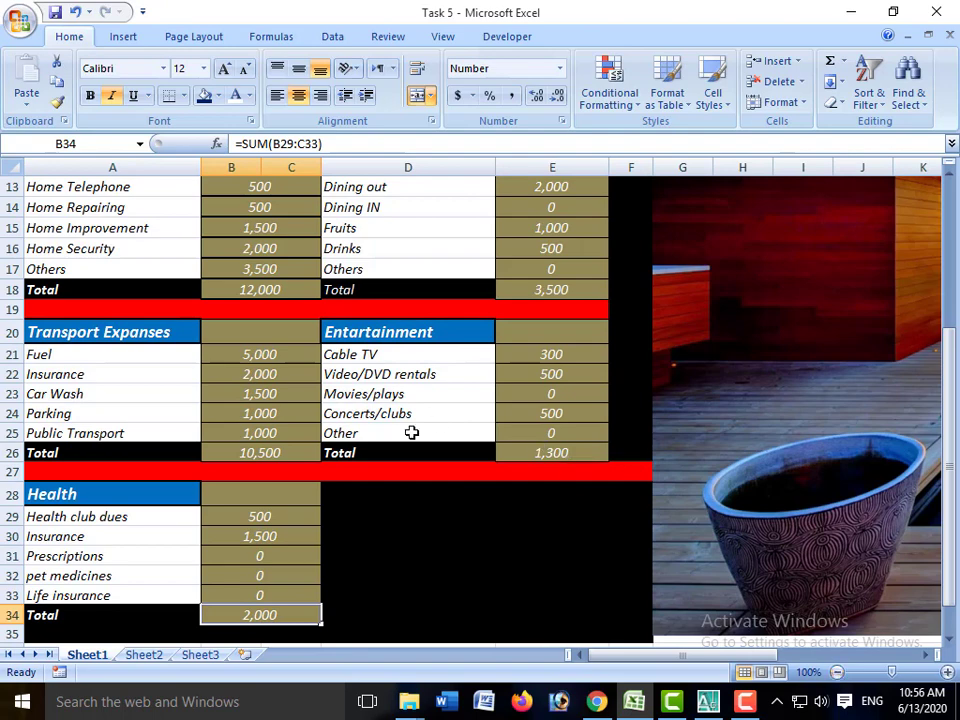
{"action": "scroll", "coordinate": [420, 455], "scroll_direction": "up", "scroll_amount": 1}
{"action": "scroll", "coordinate": [424, 462], "scroll_direction": "up", "scroll_amount": 2}
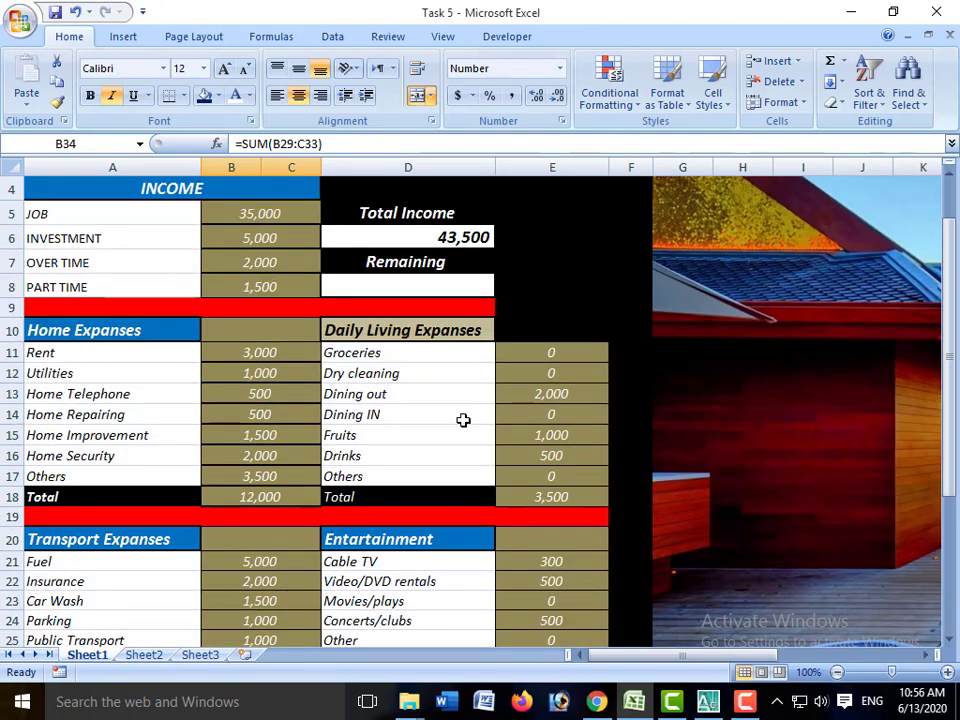
Step: Set the font color of the empty Remaining cell D8 to black
{"action": "left_click", "coordinate": [413, 284]}
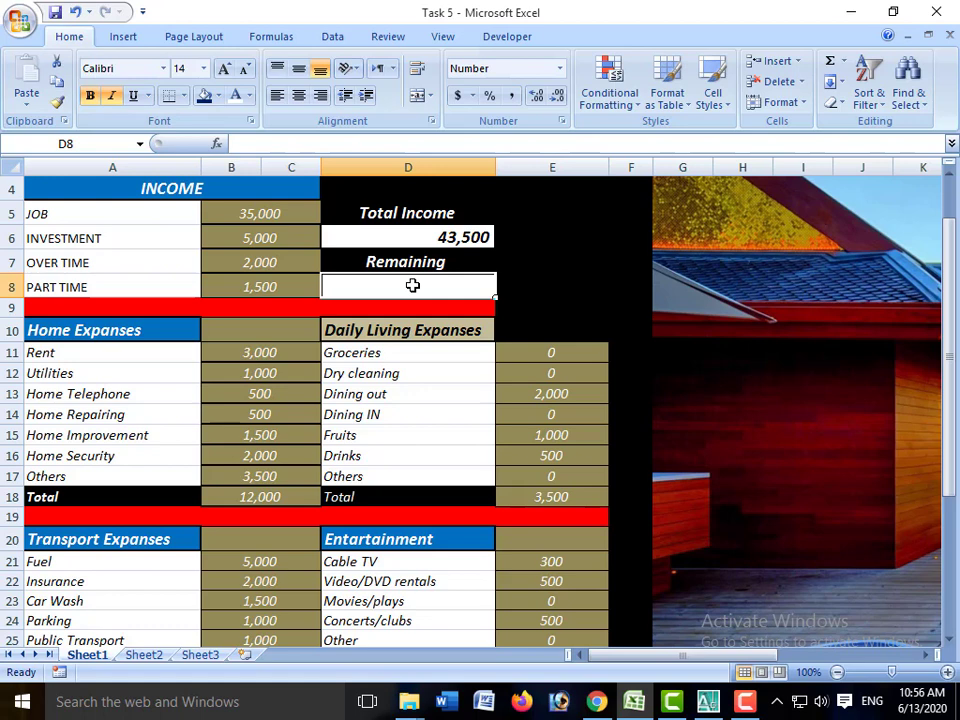
{"action": "type", "text": "="}
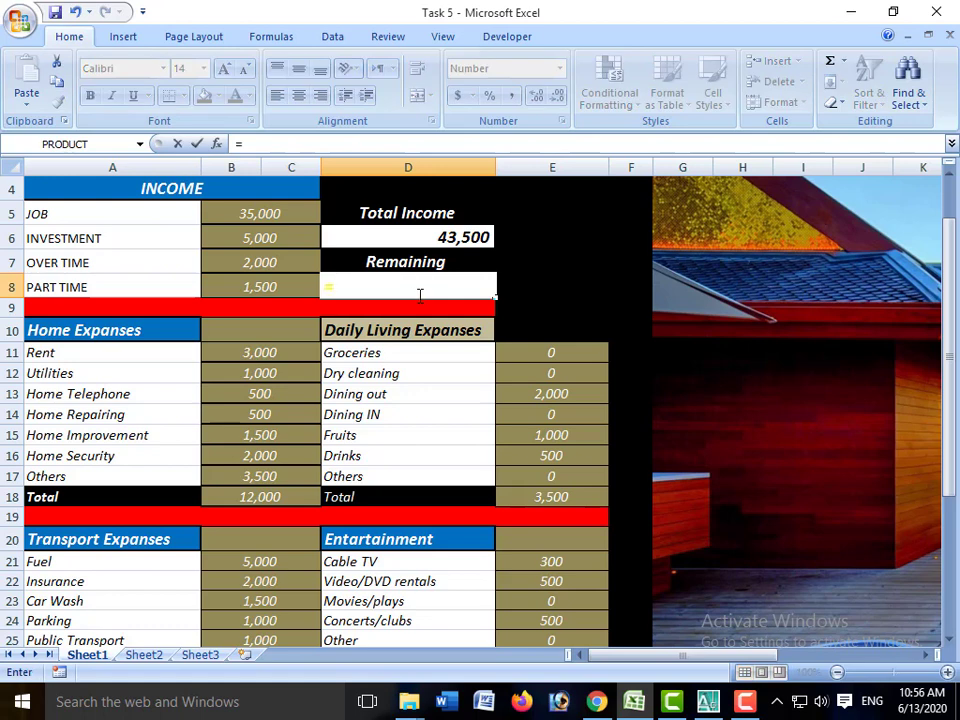
{"action": "key", "text": "Escape"}
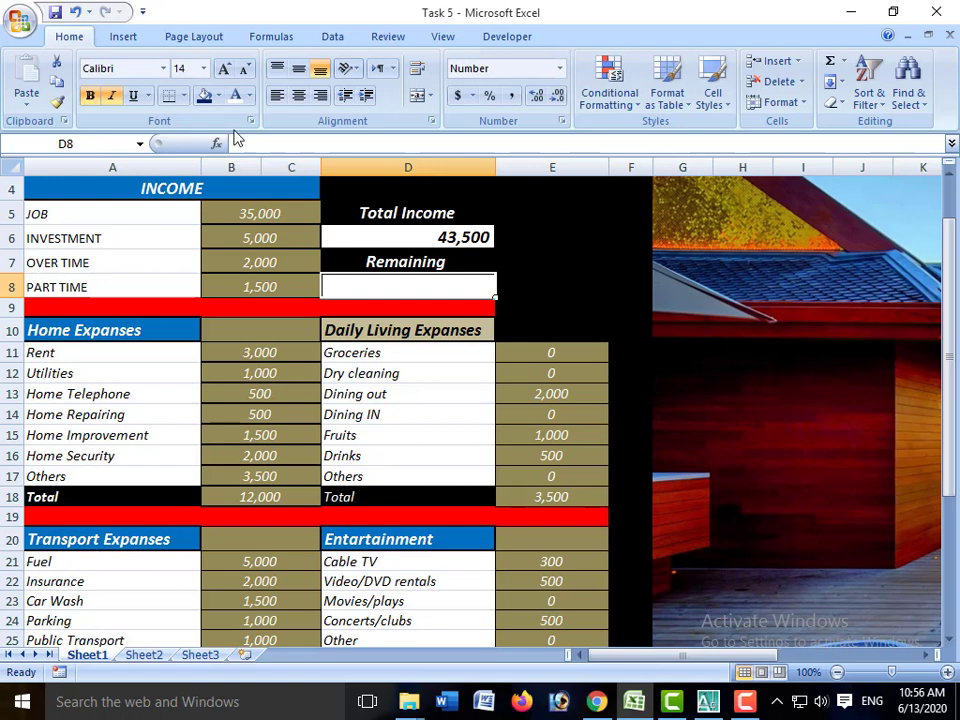
{"action": "left_click", "coordinate": [218, 96]}
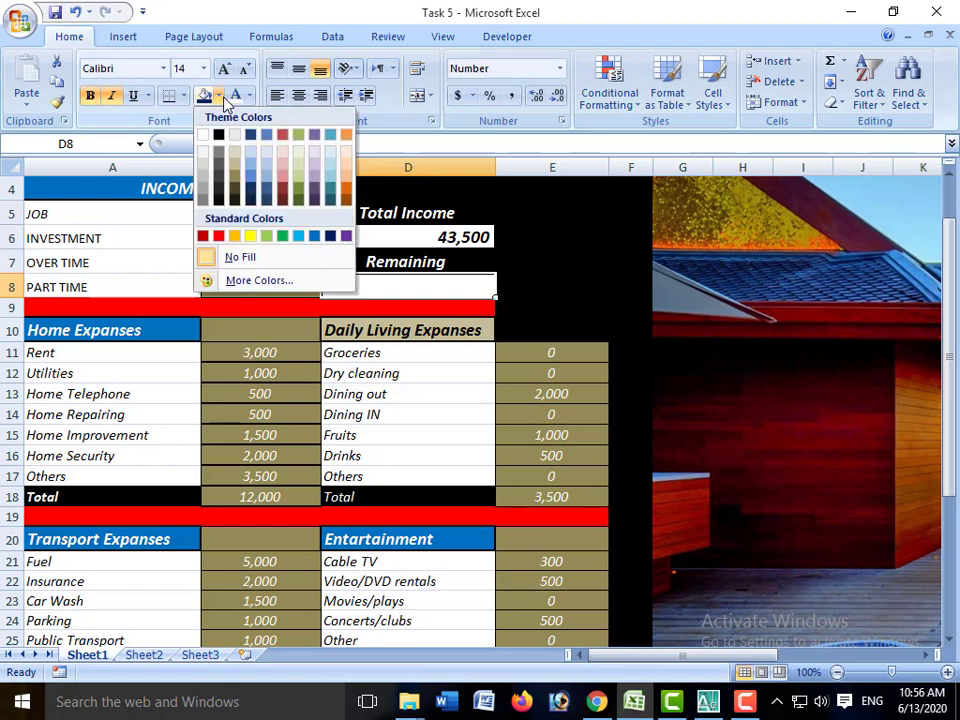
{"action": "left_click", "coordinate": [248, 97]}
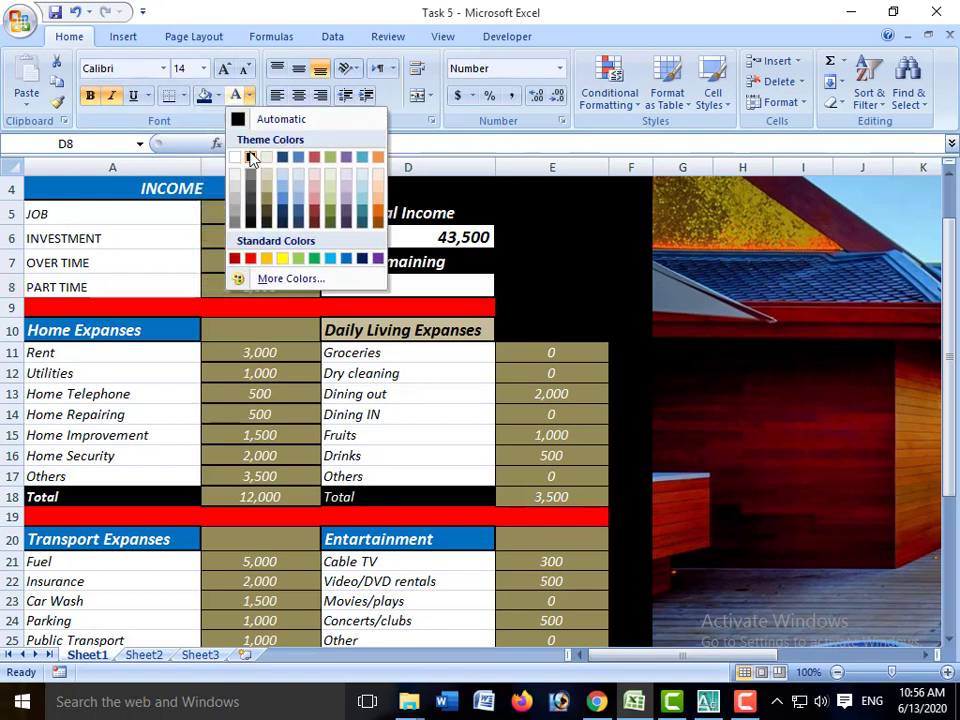
{"action": "left_click", "coordinate": [250, 157]}
{"action": "type", "text": "="}
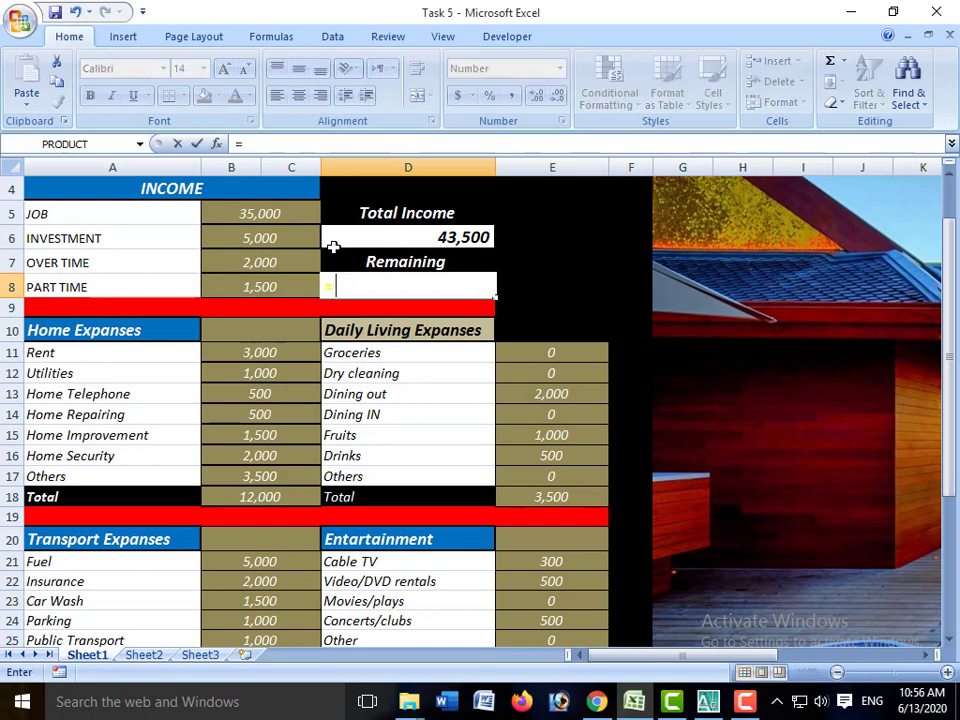
{"action": "left_click", "coordinate": [365, 328]}
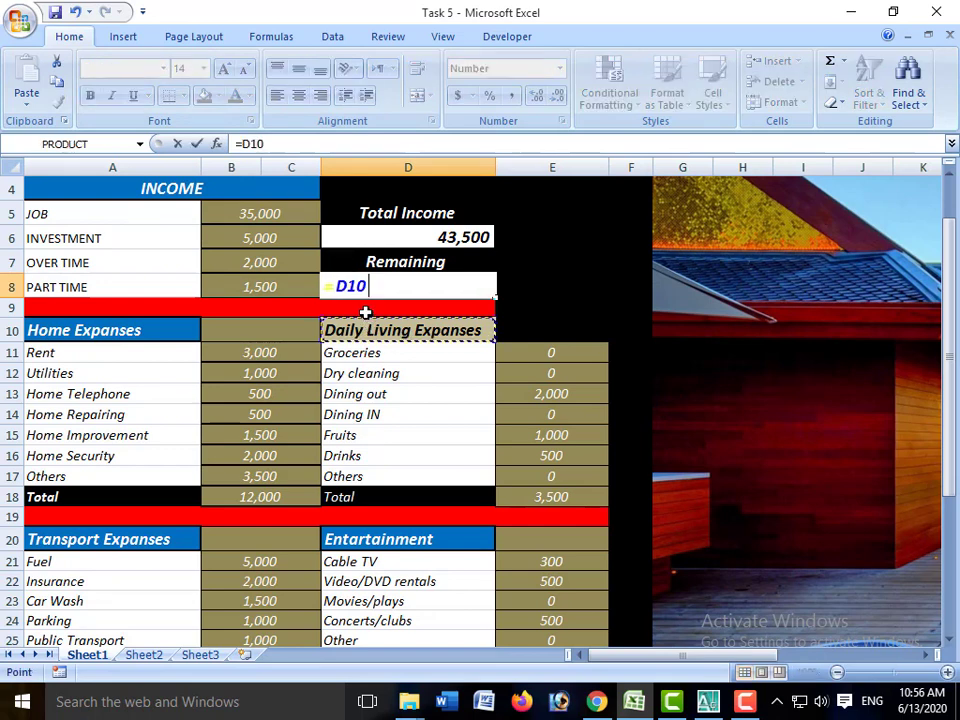
{"action": "key", "text": "Escape"}
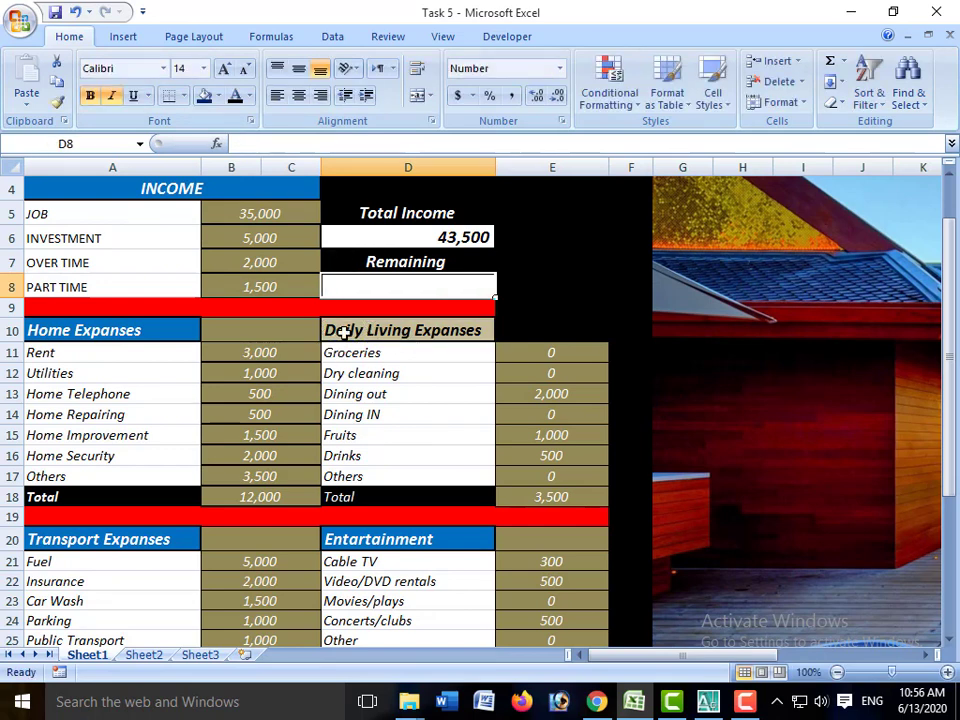
{"action": "left_click", "coordinate": [372, 301]}
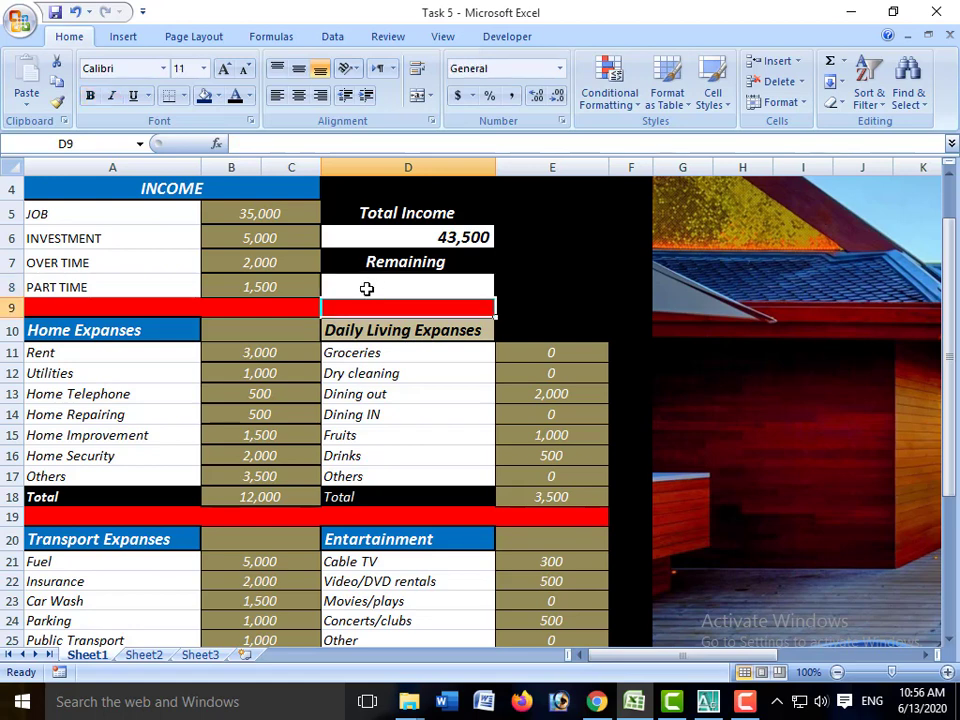
{"action": "left_click", "coordinate": [370, 289]}
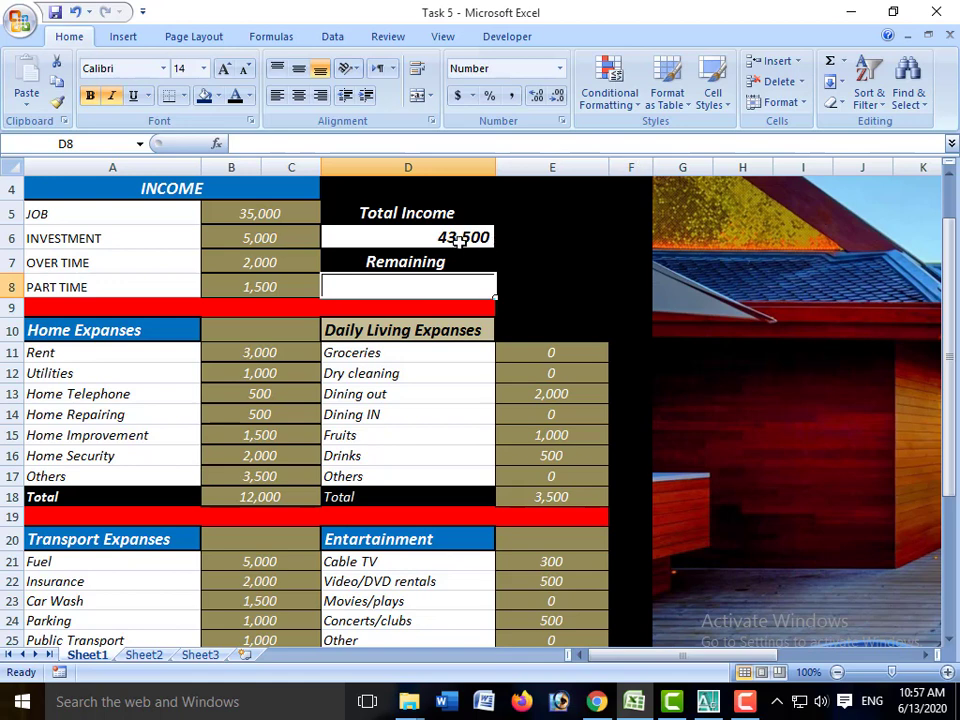
Step: Copy the formatting of the Total Income cell D6 onto the Remaining cell D8 with Format Painter
{"action": "left_click", "coordinate": [414, 234]}
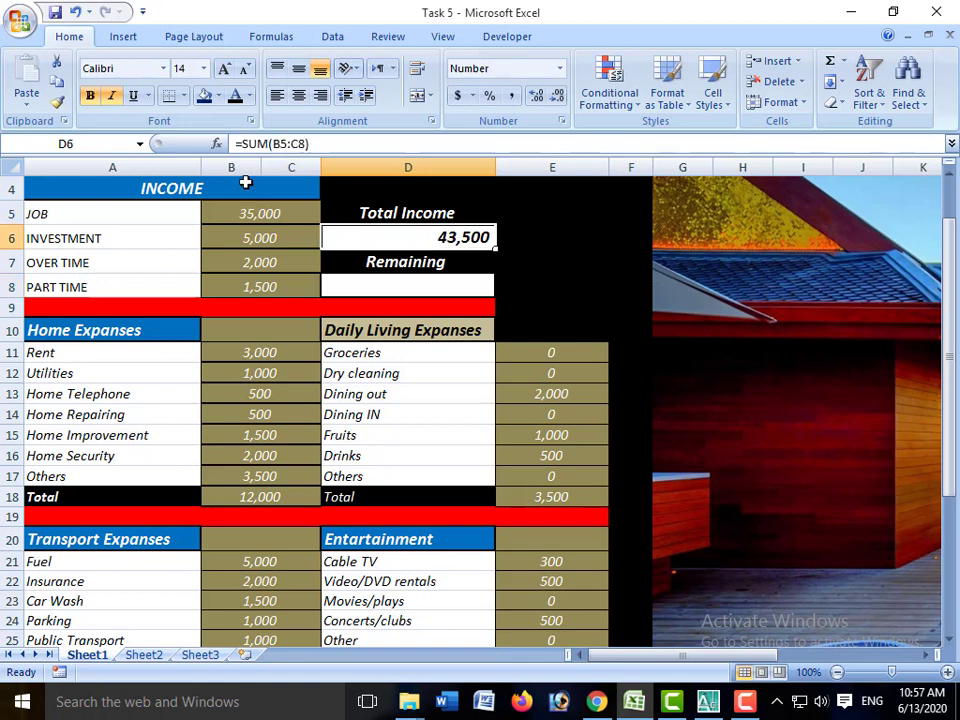
{"action": "left_click", "coordinate": [59, 104]}
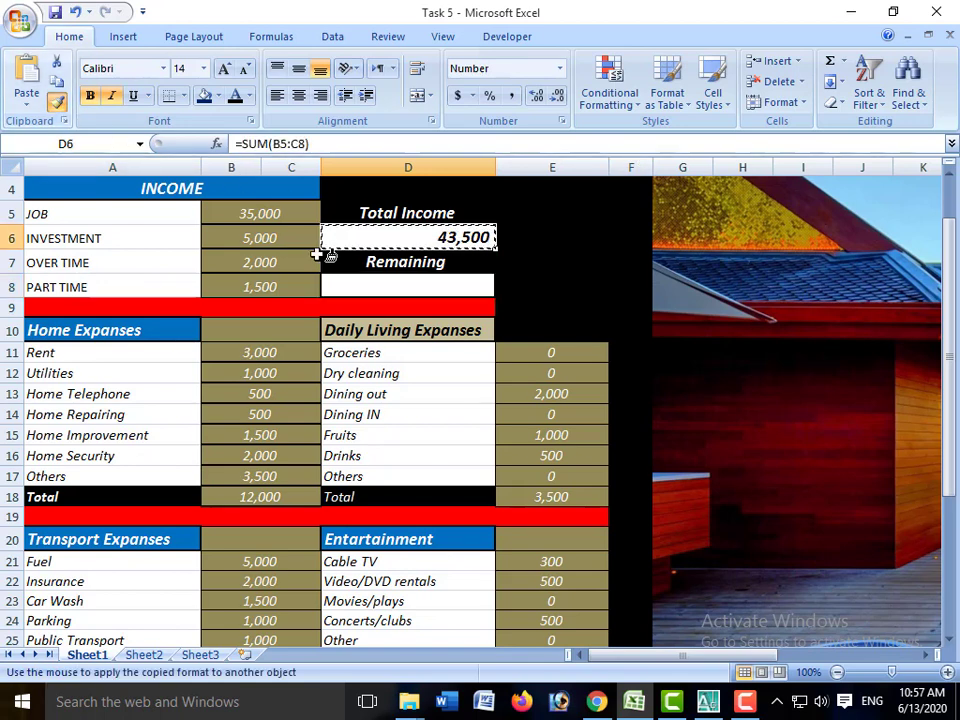
{"action": "left_click", "coordinate": [380, 287]}
{"action": "left_click", "coordinate": [379, 331]}
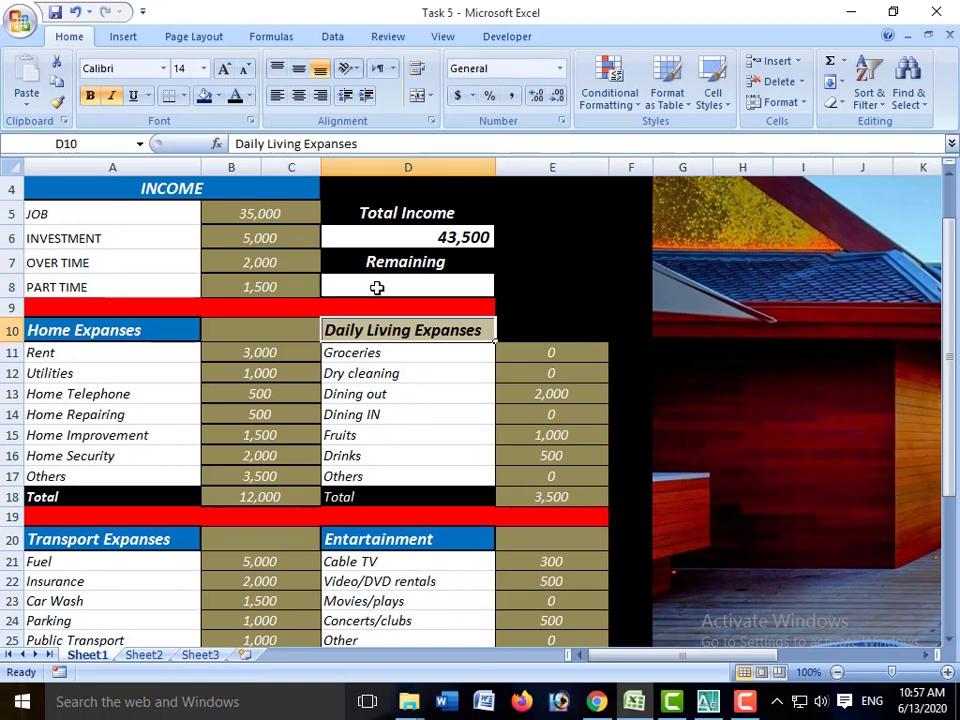
Step: Begin the formula in Remaining cell D8: Total Income D6 minus, in parentheses, Home Expanses total B18 plus Daily Living Expanses total E18
{"action": "left_click", "coordinate": [378, 285]}
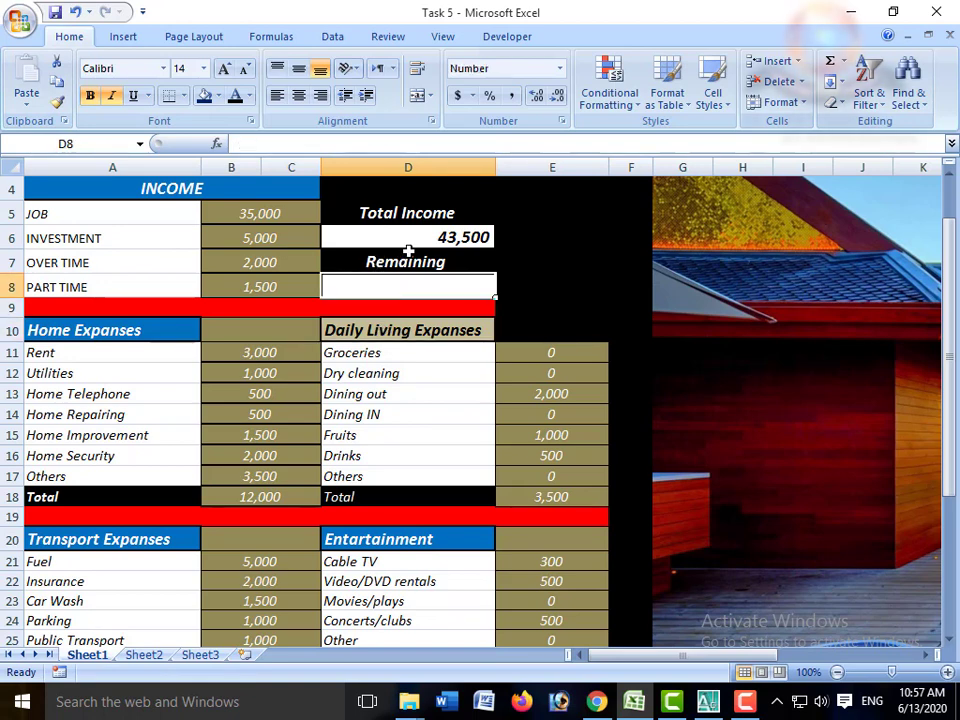
{"action": "type", "text": "="}
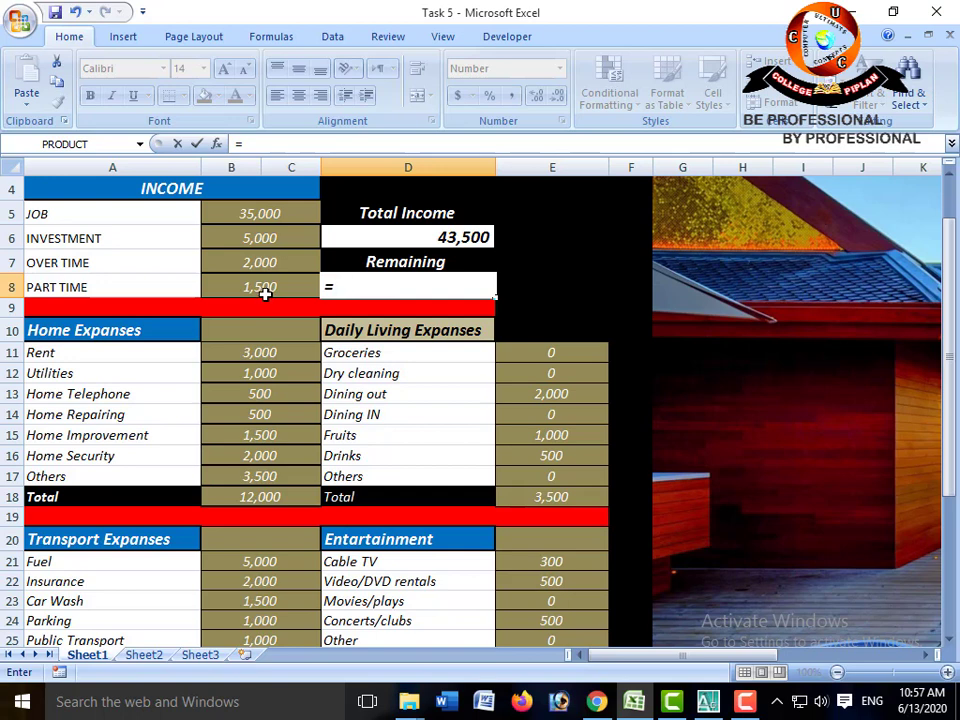
{"action": "left_click", "coordinate": [379, 239]}
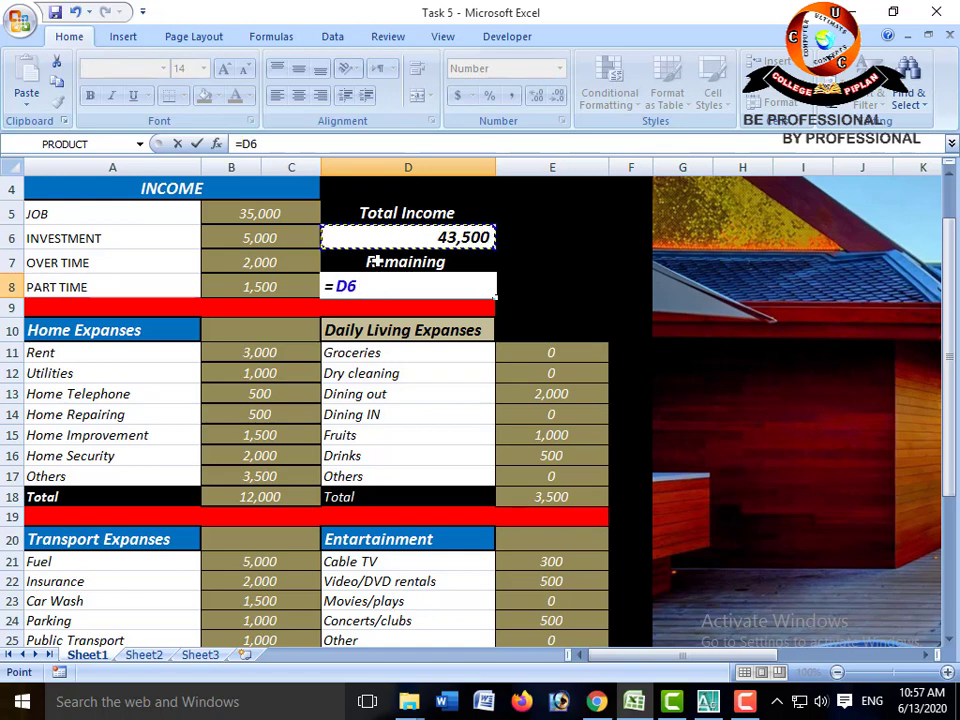
{"action": "type", "text": "-("}
{"action": "left_click", "coordinate": [260, 497]}
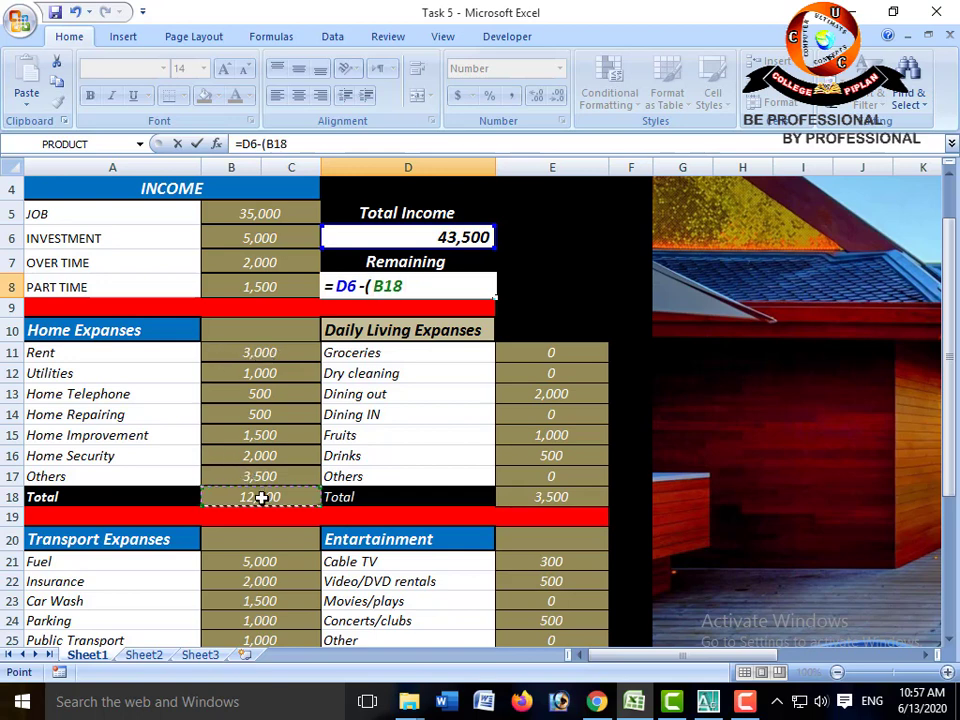
{"action": "type", "text": "+"}
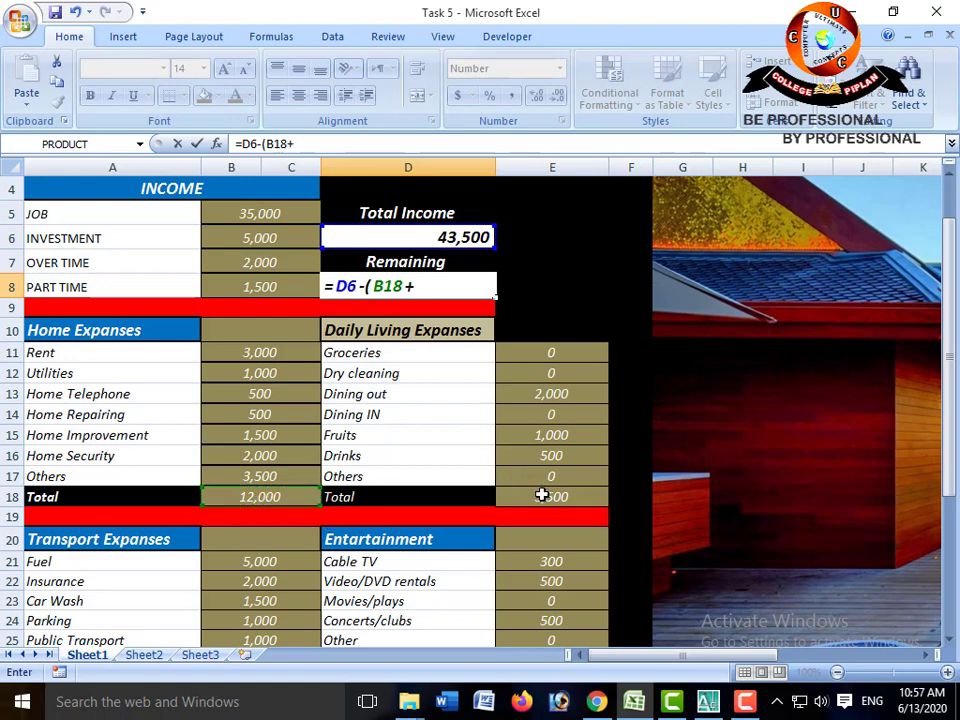
{"action": "left_click", "coordinate": [541, 496]}
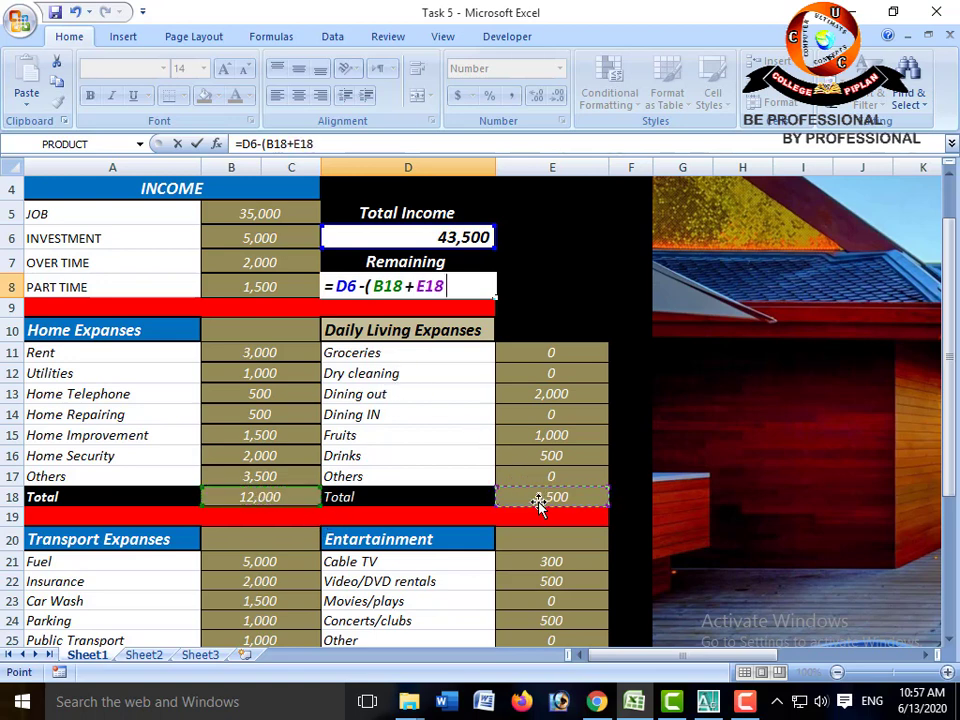
{"action": "type", "text": "+"}
Step: Continue the Remaining formula by adding the Entartainment total E26 and the Transport Expanses total B26 inside the parentheses
{"action": "left_click", "coordinate": [949, 641]}
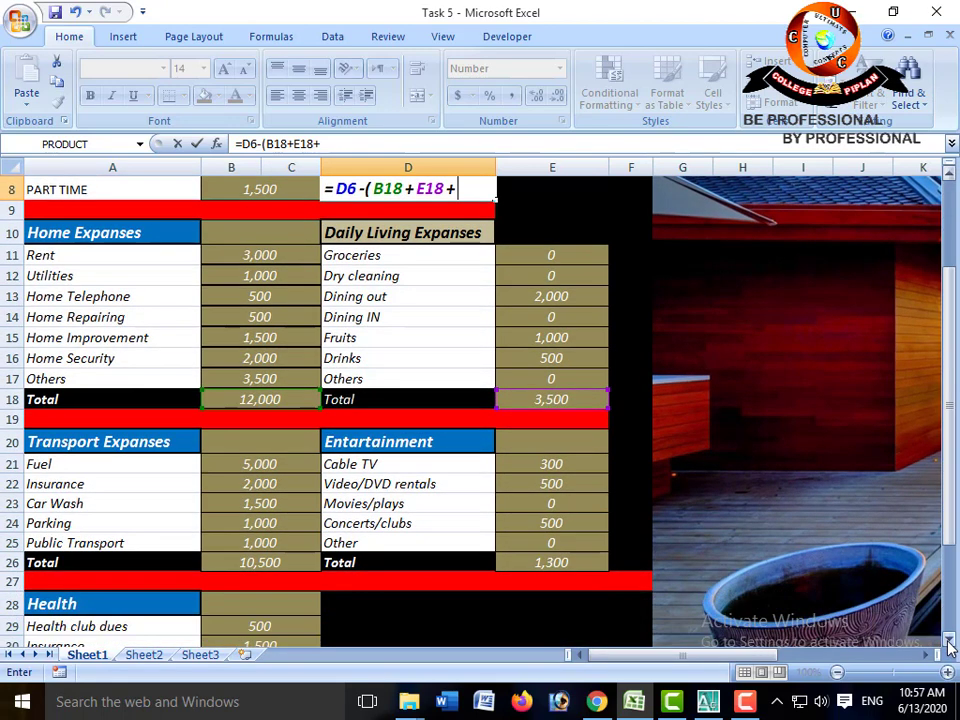
{"action": "left_click", "coordinate": [540, 565]}
{"action": "type", "text": "+"}
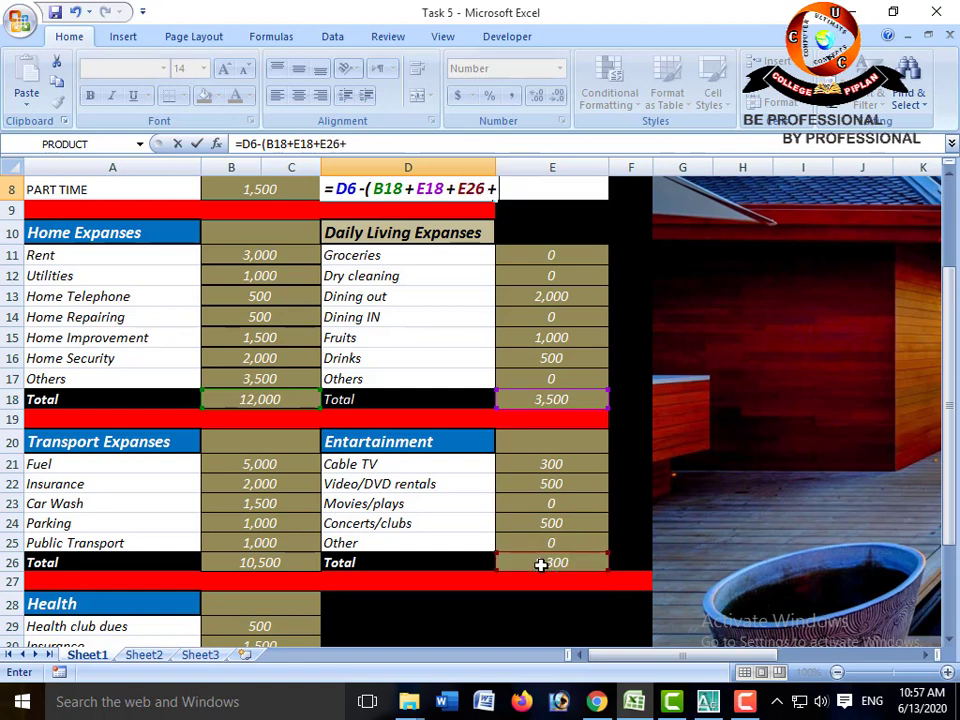
{"action": "left_click", "coordinate": [274, 566]}
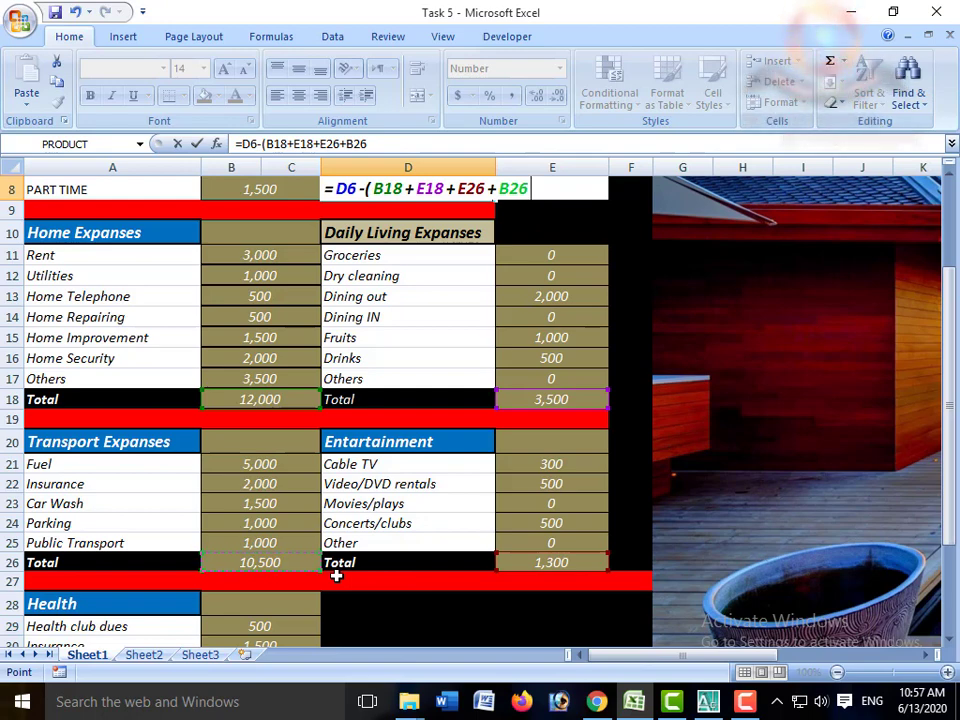
{"action": "type", "text": "+"}
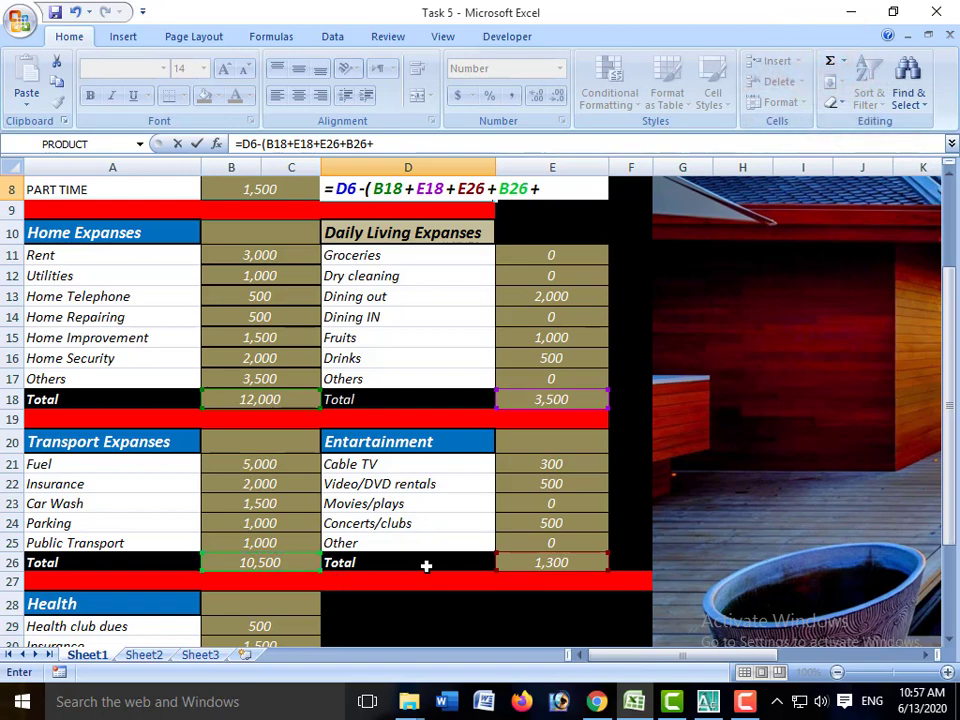
Step: Add the Health total B34 to the Remaining formula, close the parenthesis and enter it as =D6-(B18+E18+E26+B26+B34)
{"action": "scroll", "coordinate": [950, 640], "scroll_direction": "down", "scroll_amount": 6}
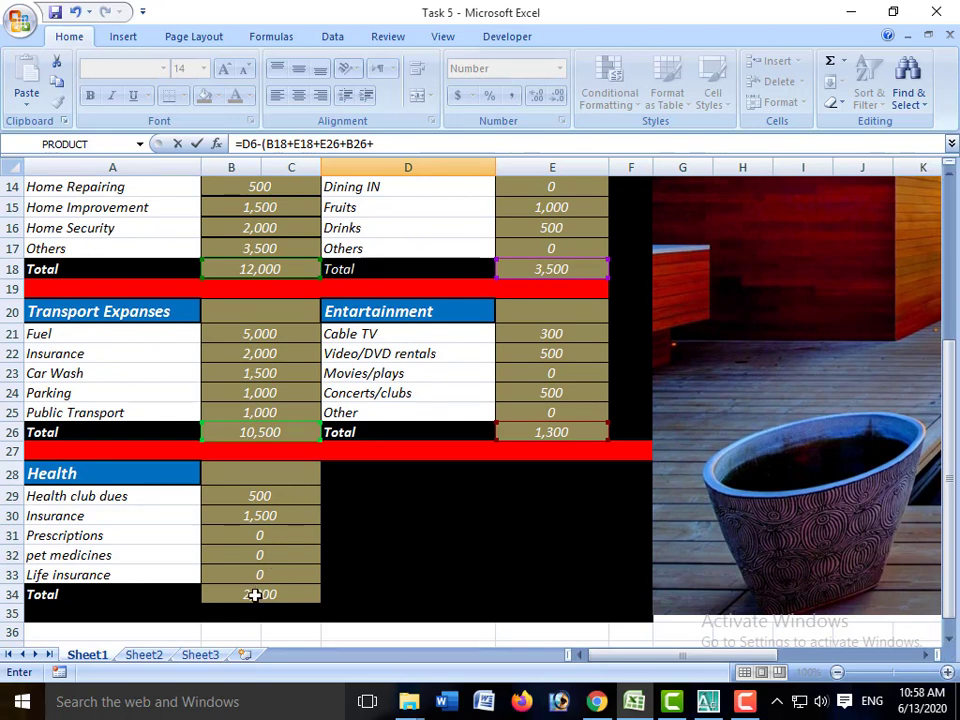
{"action": "left_click", "coordinate": [255, 595]}
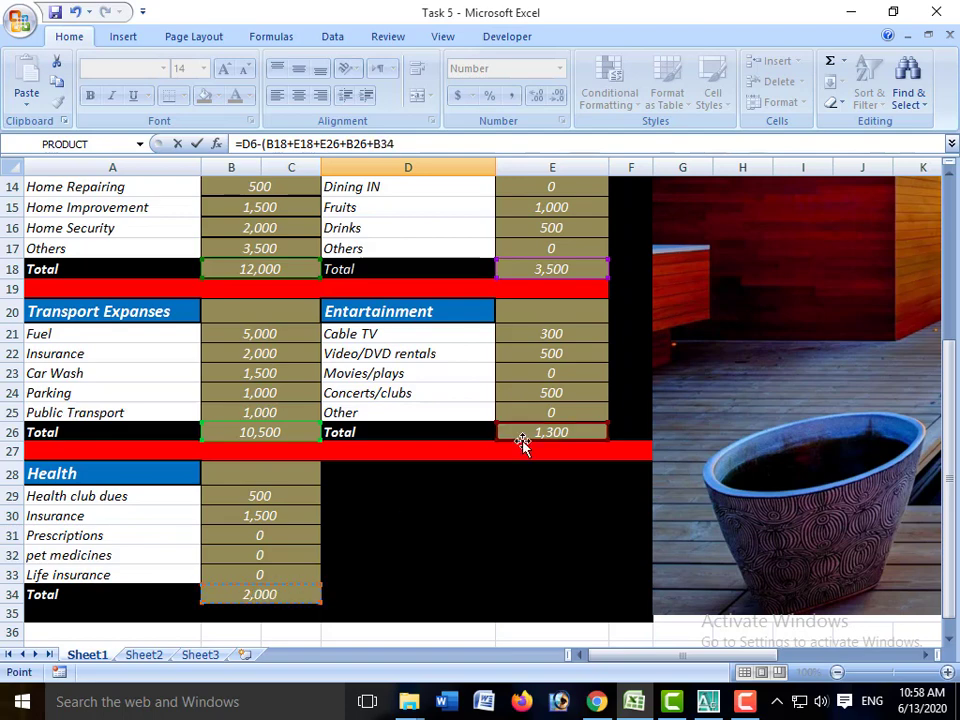
{"action": "left_click", "coordinate": [950, 176]}
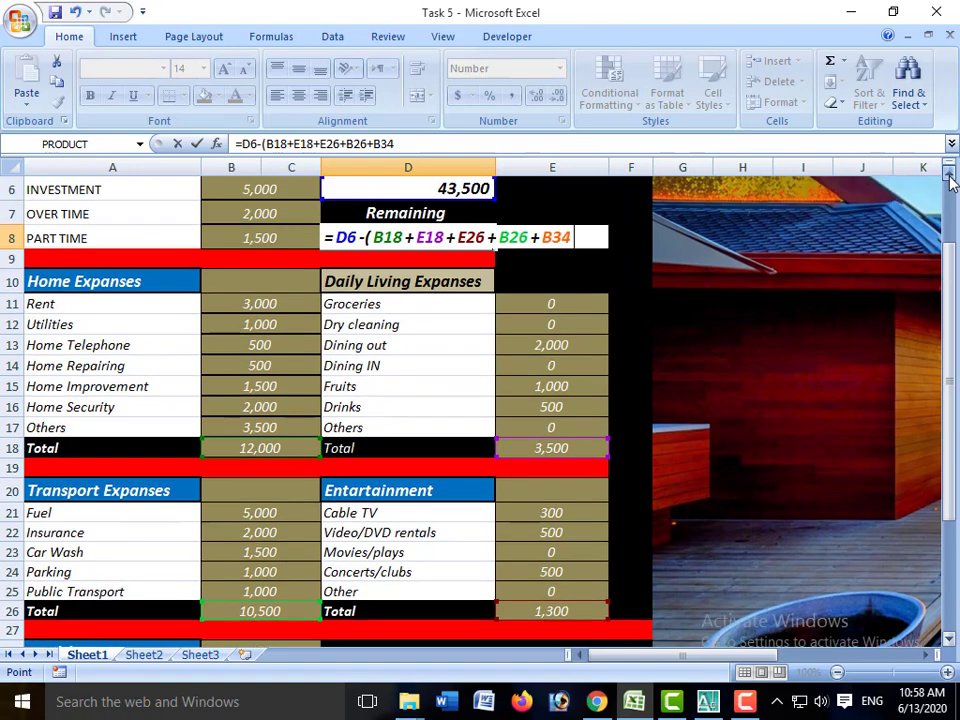
{"action": "left_click", "coordinate": [950, 176]}
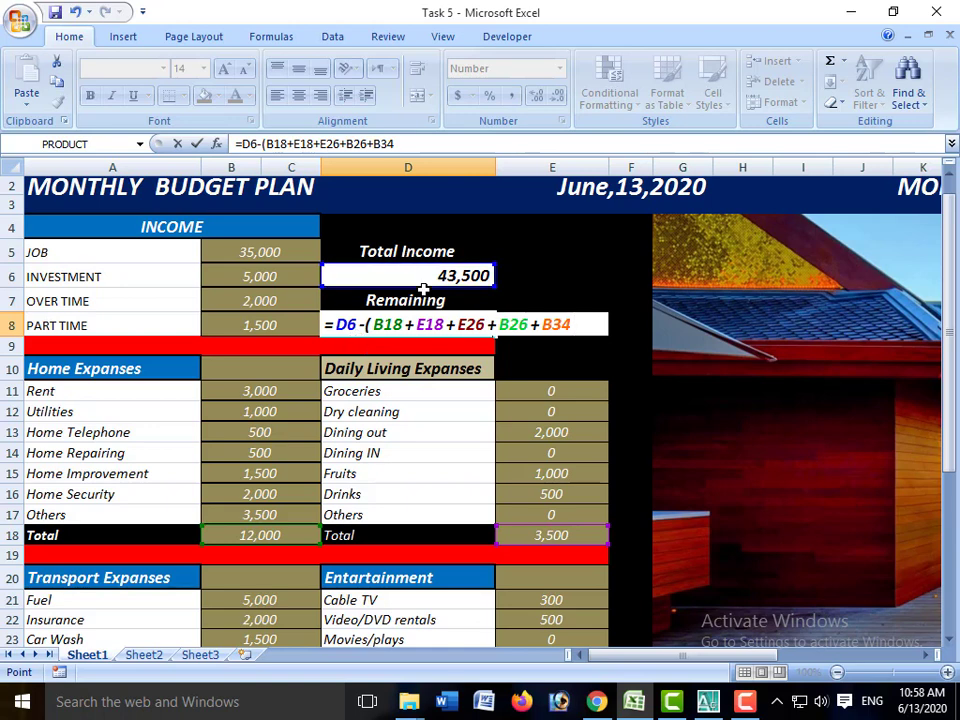
{"action": "type", "text": ")"}
{"action": "key", "text": "Return"}
{"action": "key", "text": "Up"}
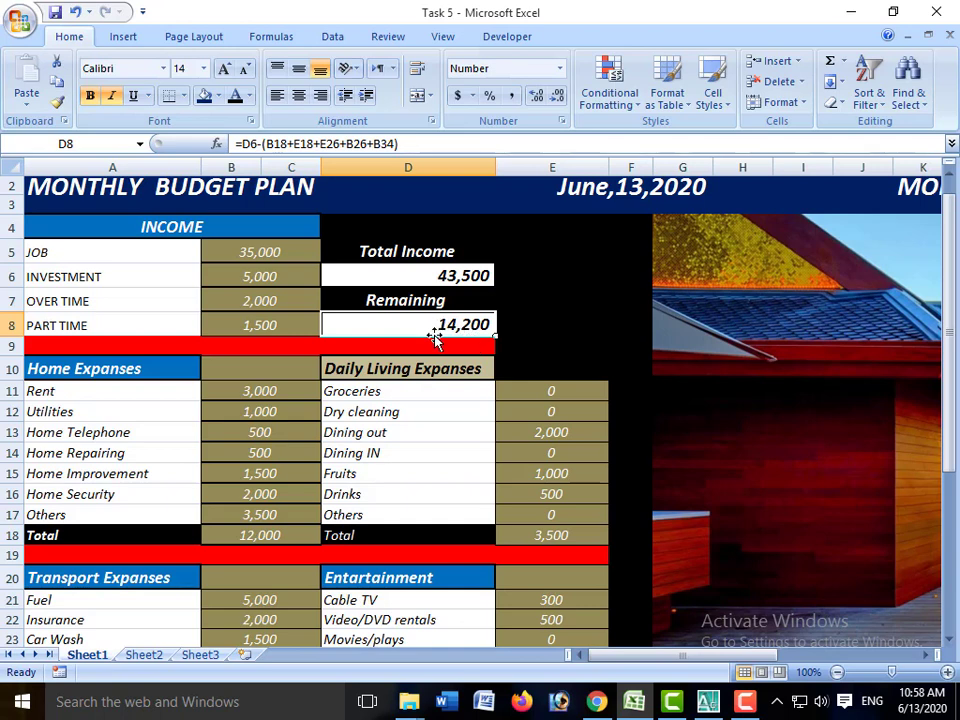
Step: Check the Total Income and Remaining cells, and set the Rent amount in Home Expanses to 15000
{"action": "left_click", "coordinate": [427, 279]}
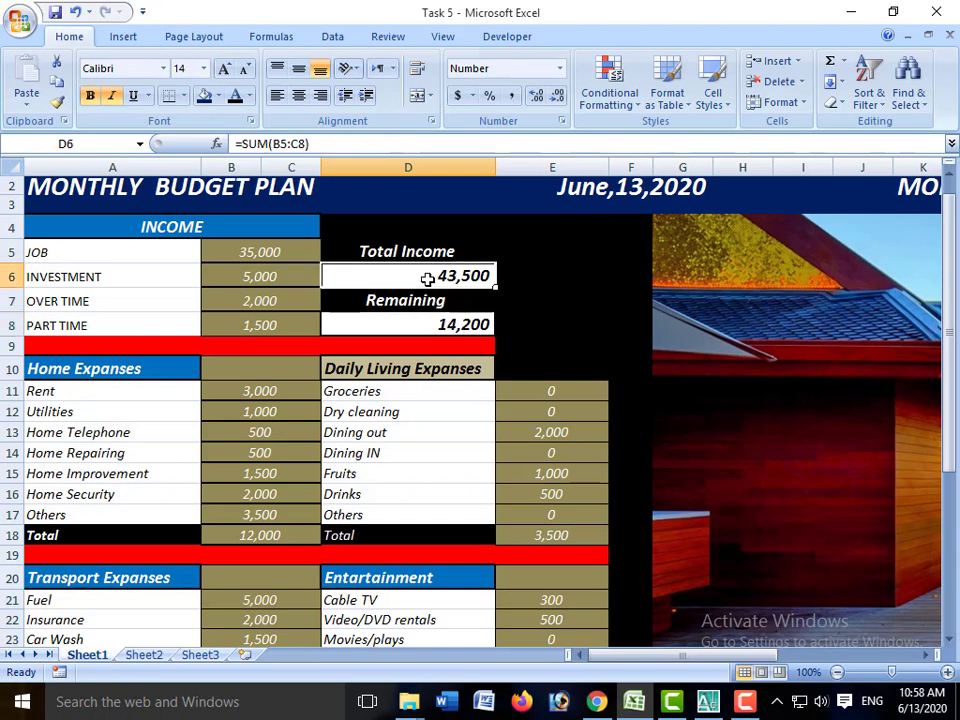
{"action": "left_click", "coordinate": [432, 330]}
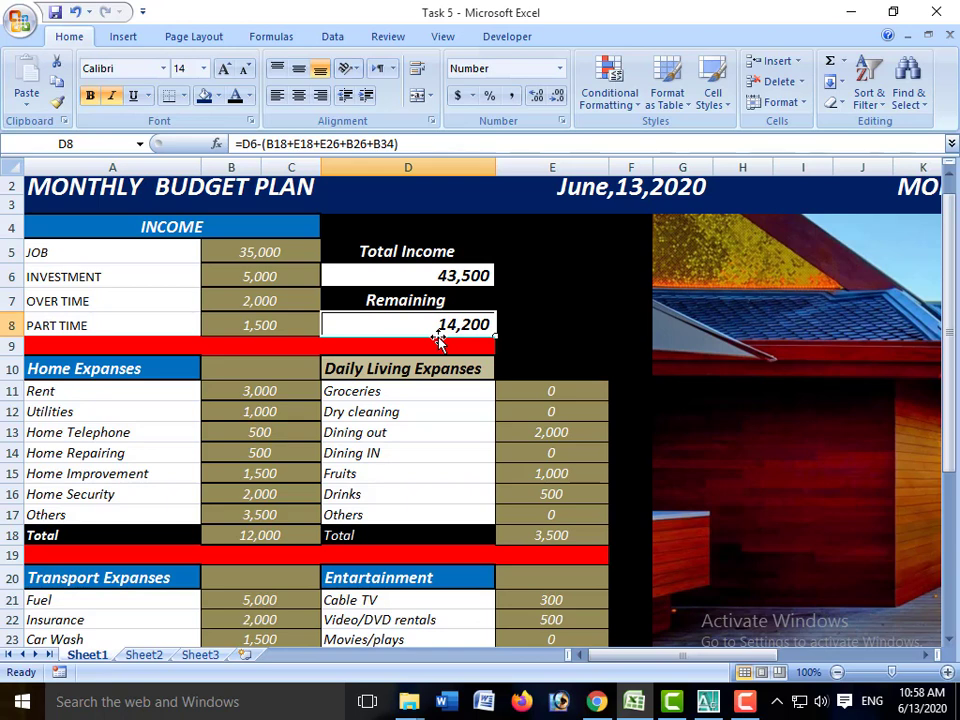
{"action": "left_click", "coordinate": [265, 394]}
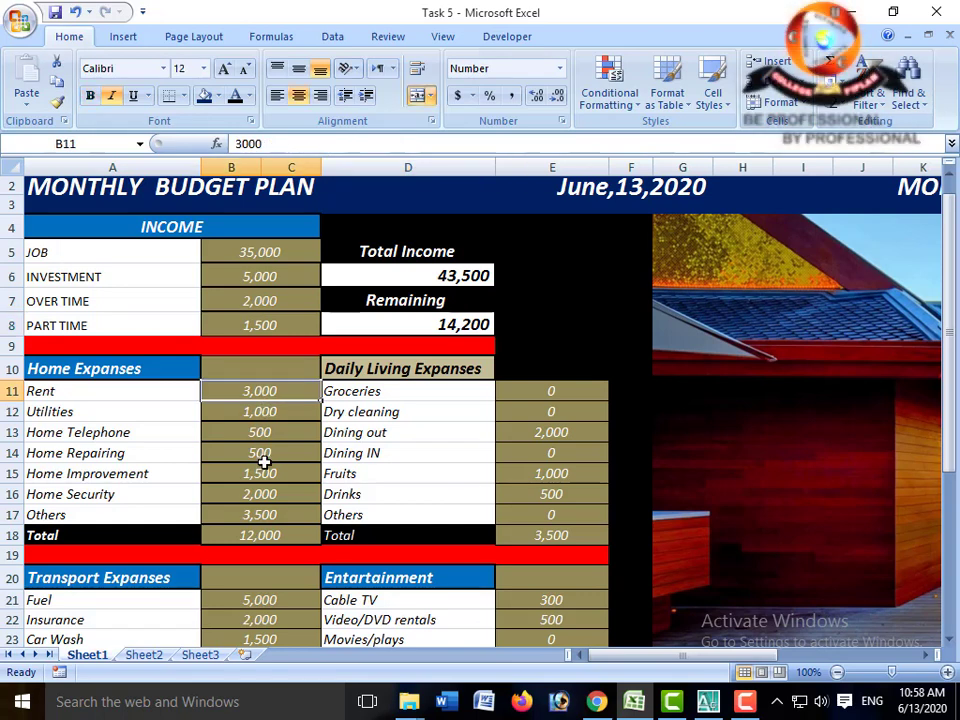
{"action": "type", "text": "15000"}
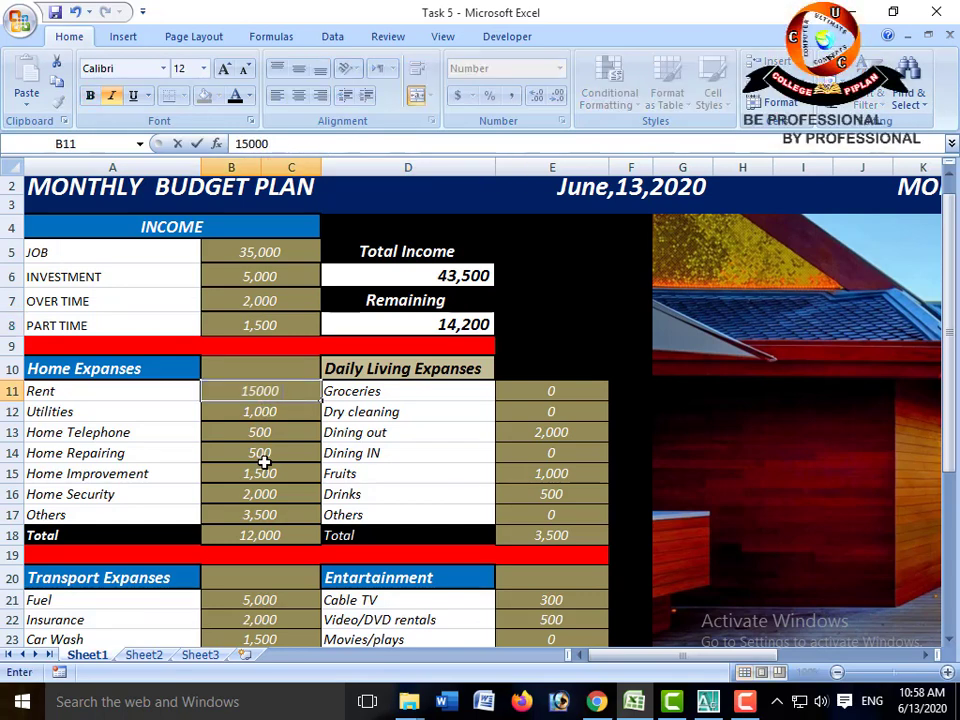
{"action": "key", "text": "Return"}
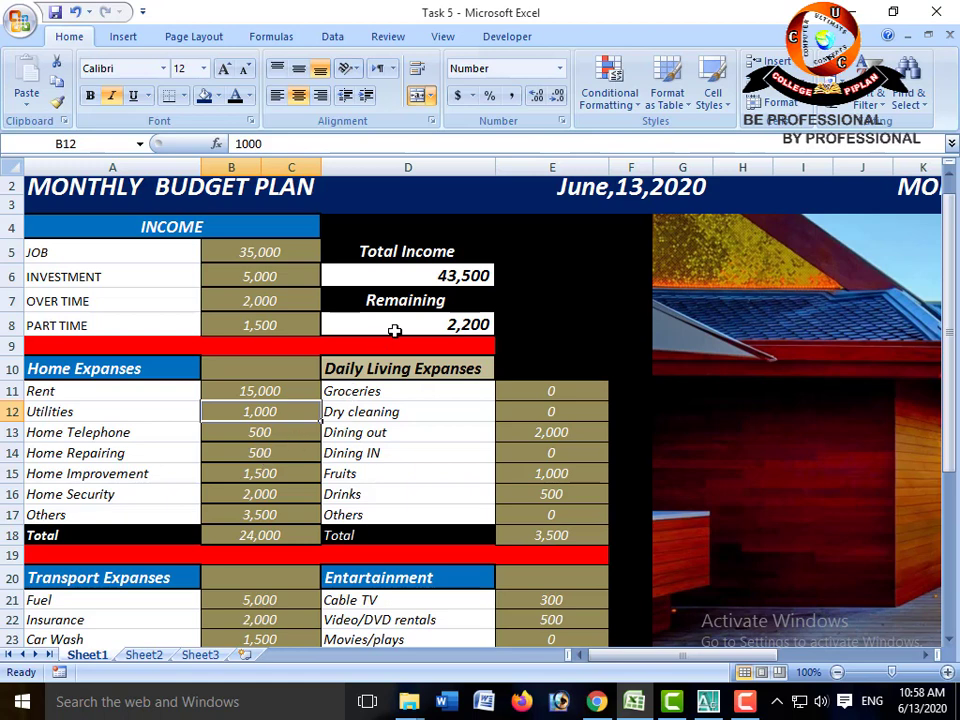
Step: Set the Drinks amount in Daily Living Expanses to 3000
{"action": "left_click", "coordinate": [555, 495]}
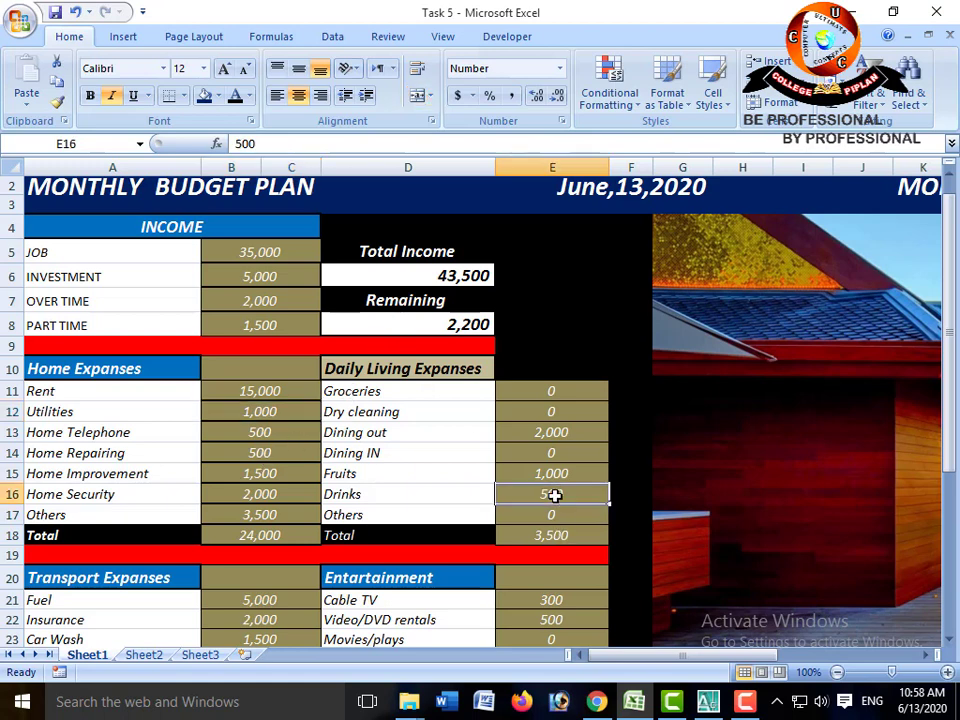
{"action": "type", "text": "3000"}
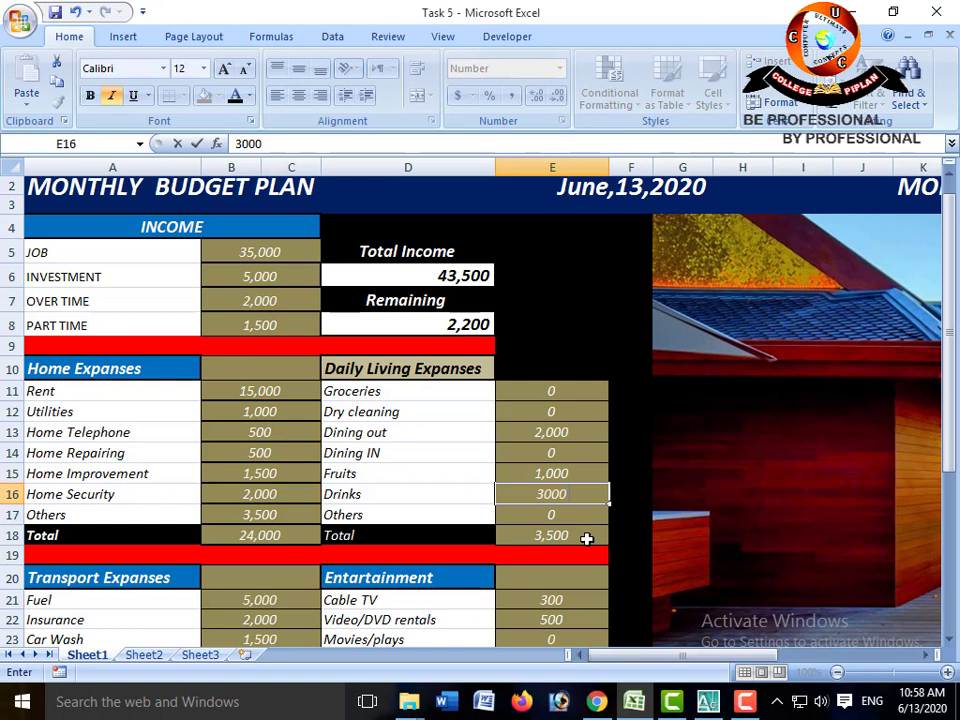
{"action": "key", "text": "Return"}
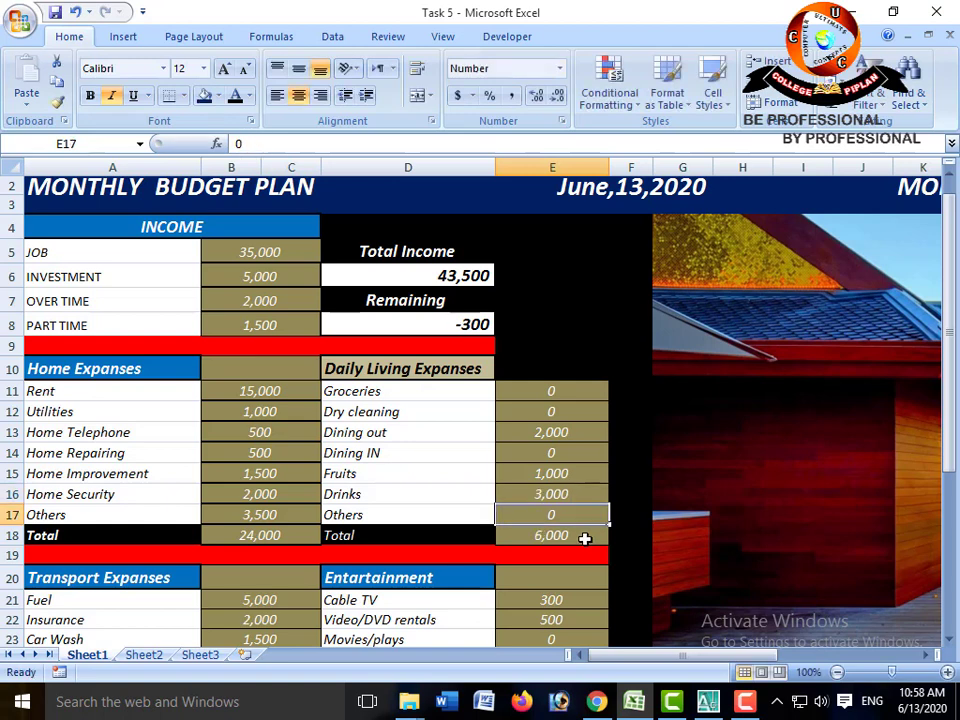
Step: Set up a Less Than conditional formatting rule on the Remaining cell D8 with 0 as the threshold
{"action": "left_click", "coordinate": [443, 326]}
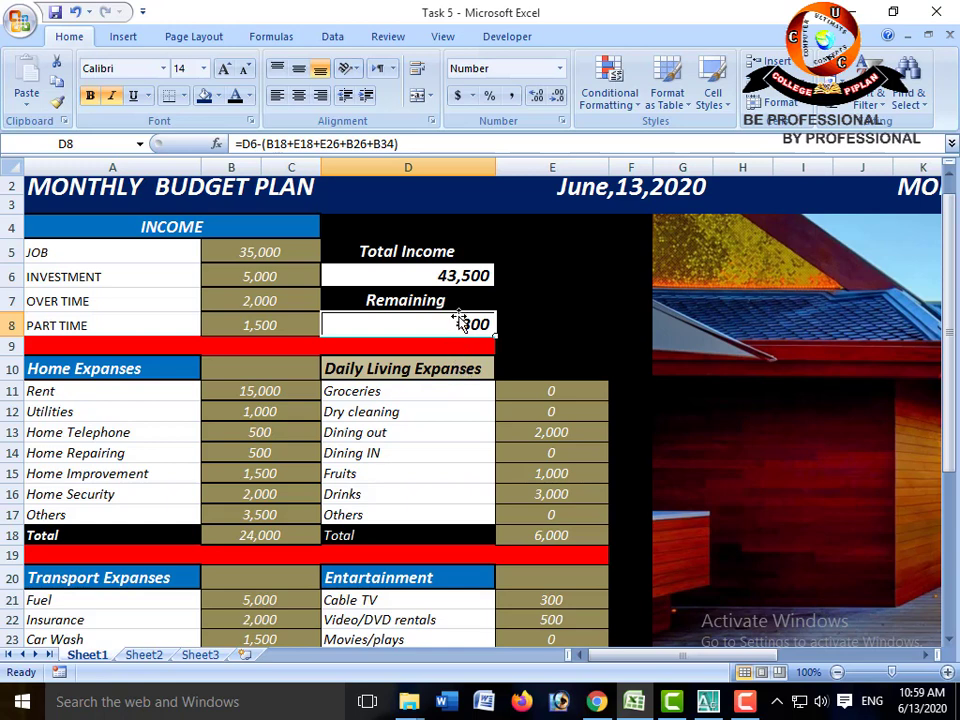
{"action": "left_click", "coordinate": [459, 368]}
{"action": "left_click", "coordinate": [457, 327]}
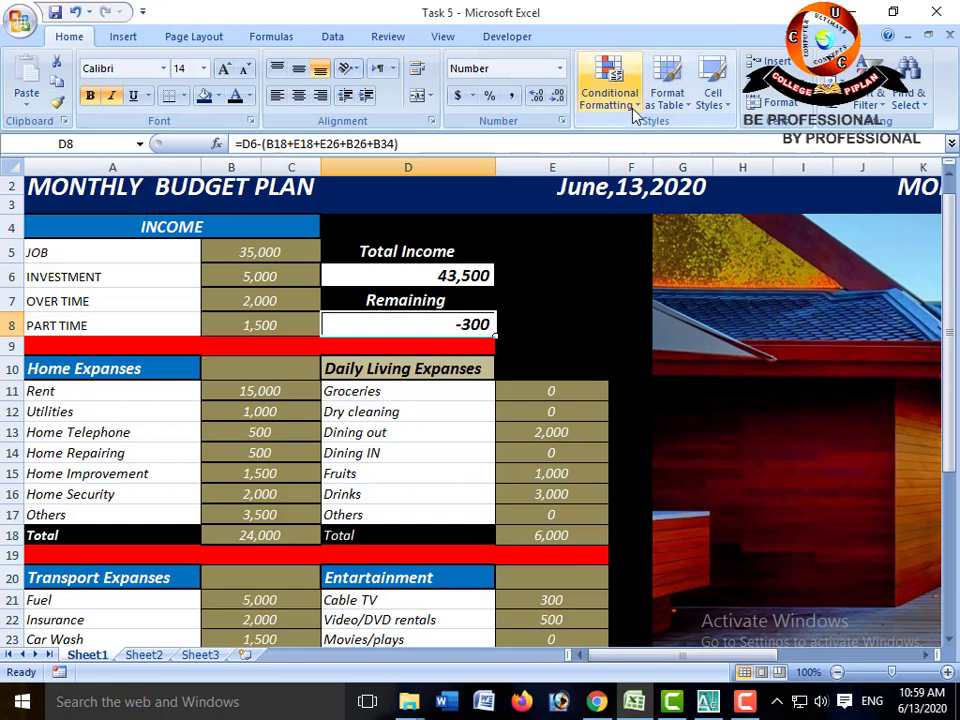
{"action": "left_click", "coordinate": [609, 92]}
{"action": "mouse_move", "coordinate": [700, 134]}
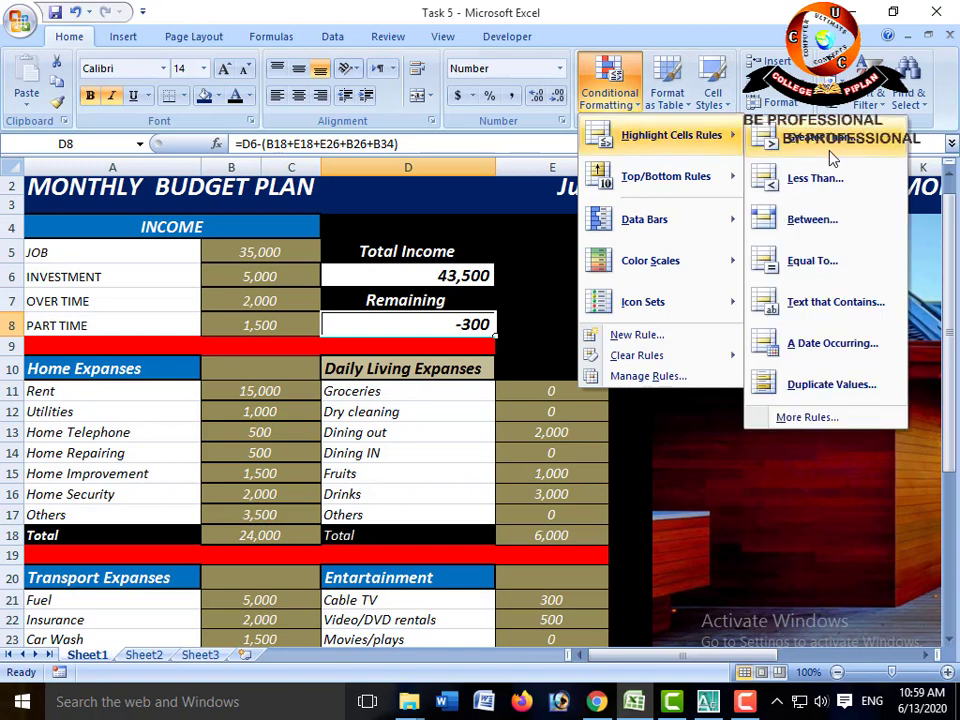
{"action": "left_click", "coordinate": [831, 178]}
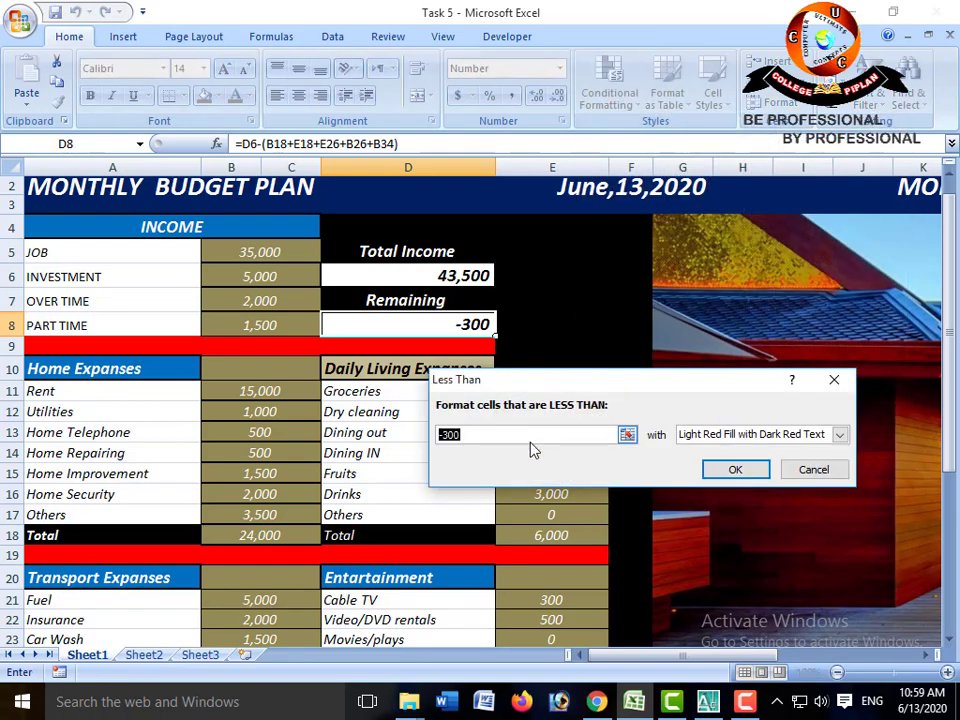
{"action": "type", "text": "0"}
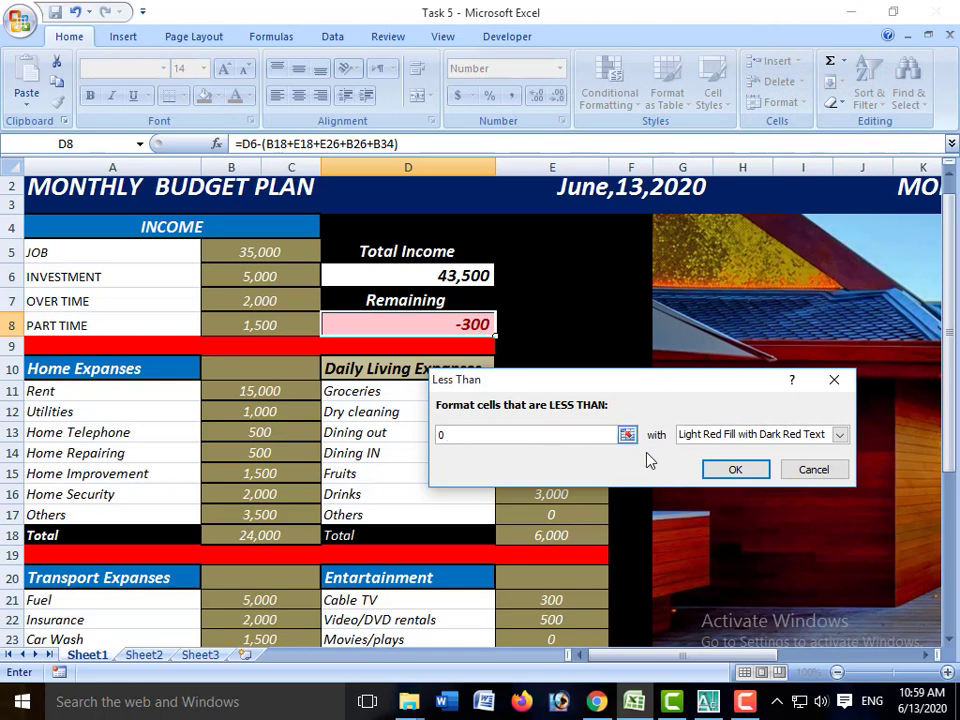
Step: Give the Less Than rule a custom format with bold red font, apply it and reselect the Remaining cell D8
{"action": "left_click", "coordinate": [840, 437]}
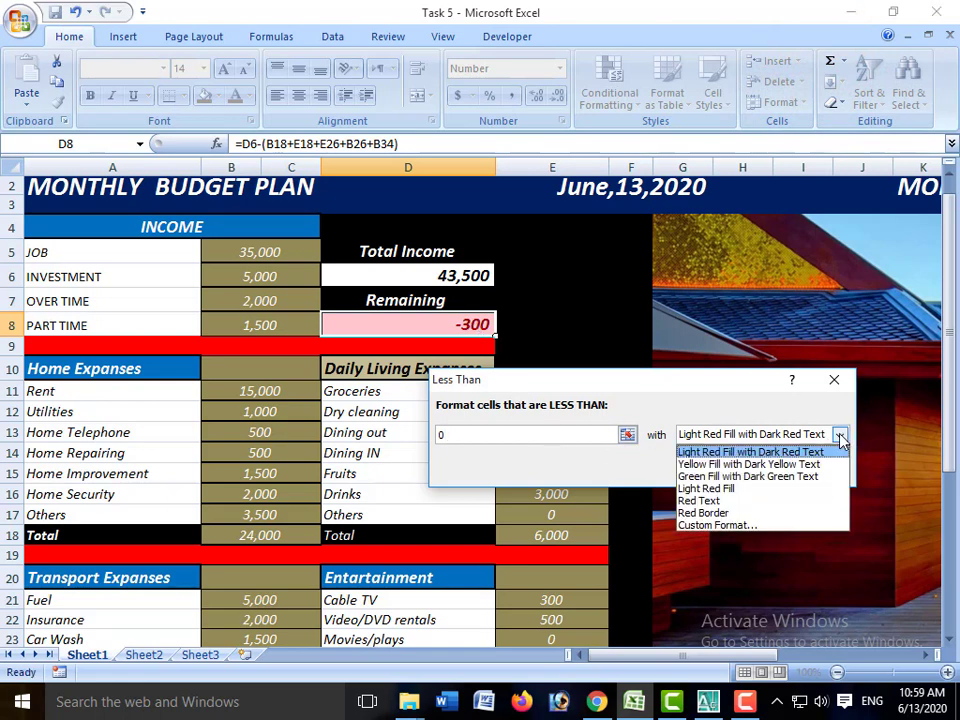
{"action": "left_click", "coordinate": [770, 522]}
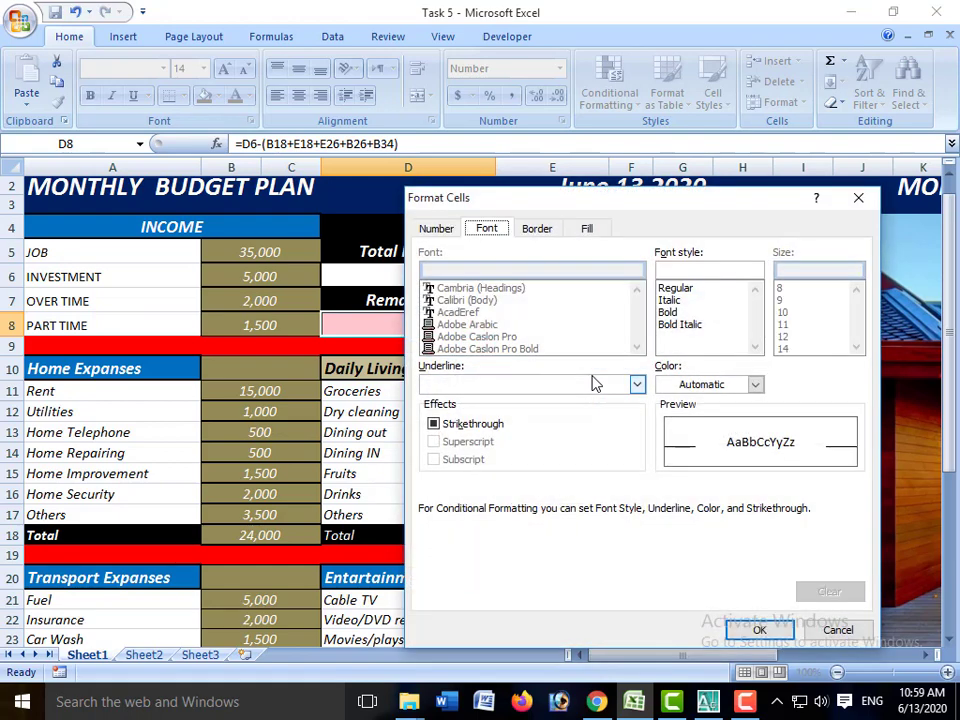
{"action": "left_click", "coordinate": [668, 315]}
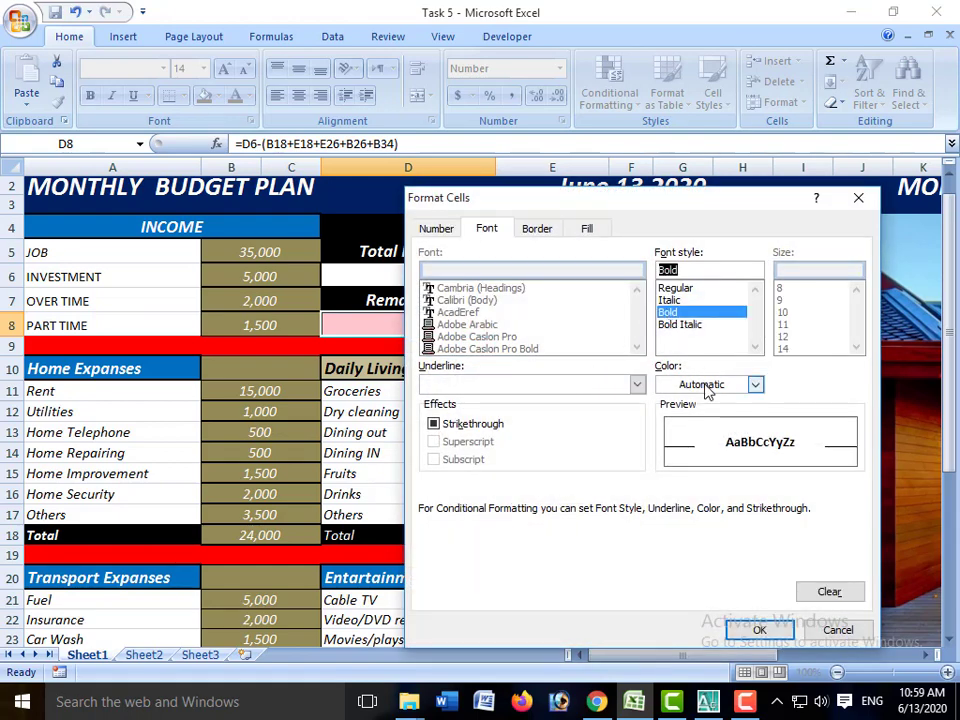
{"action": "left_click", "coordinate": [757, 386]}
{"action": "left_click", "coordinate": [689, 547]}
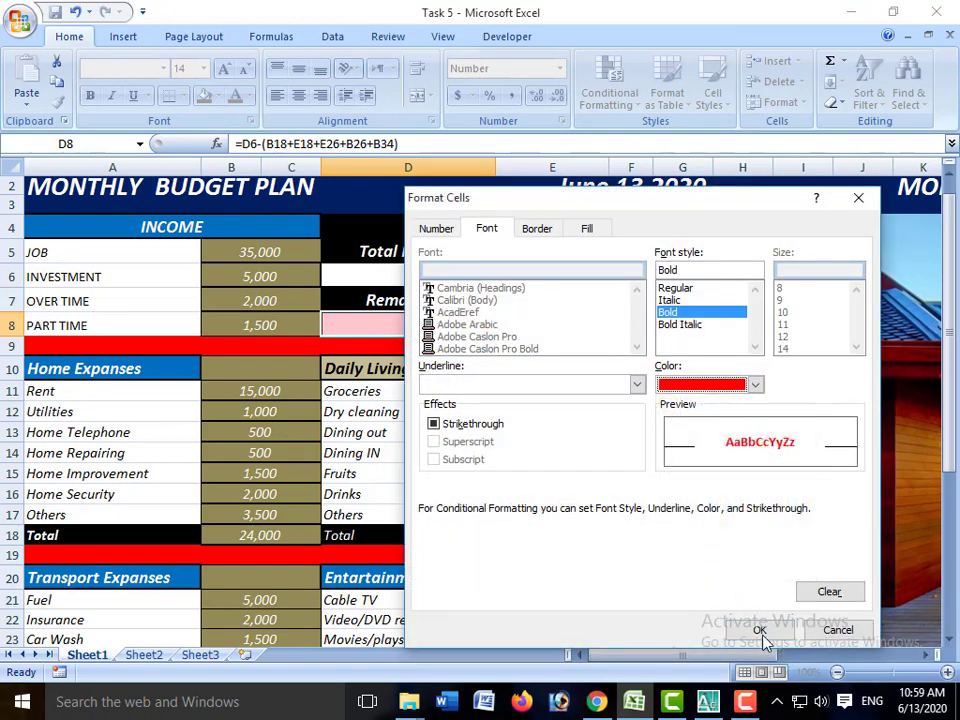
{"action": "left_click", "coordinate": [759, 630]}
{"action": "left_click", "coordinate": [735, 470]}
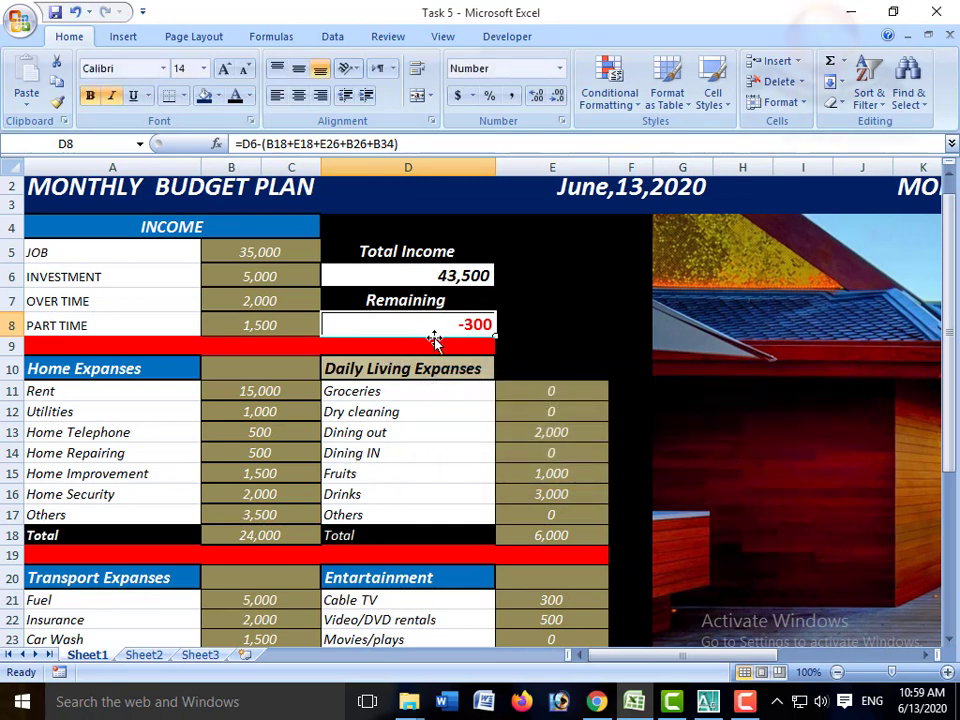
{"action": "left_click", "coordinate": [435, 411]}
{"action": "left_click", "coordinate": [457, 324]}
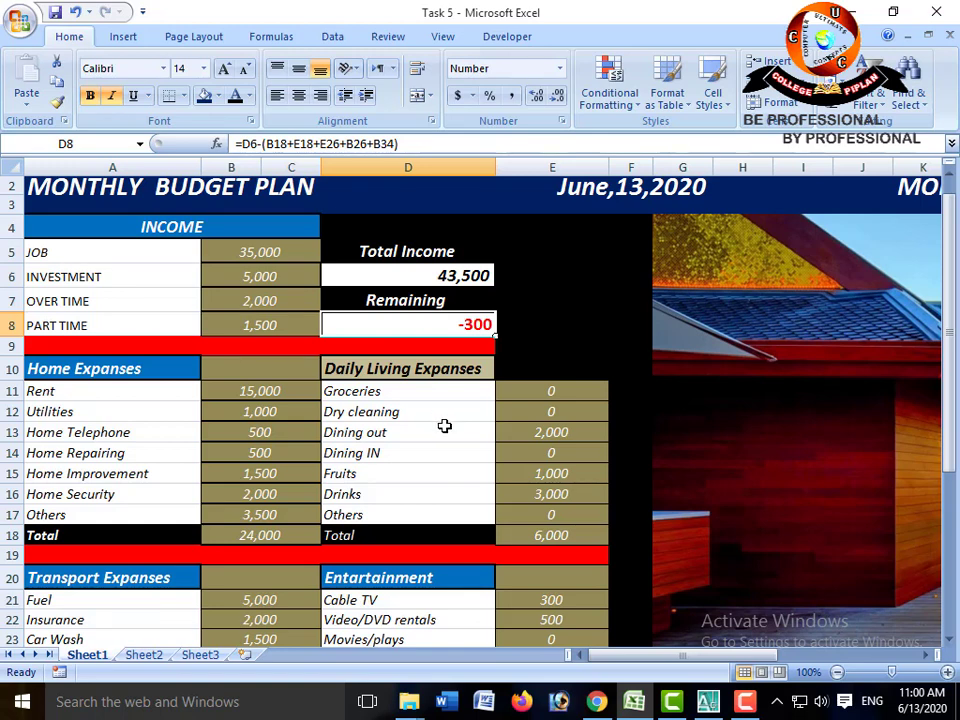
Step: Review the finished budget sheet from the income section through all expense sections down to Health and back to the title
{"action": "scroll", "coordinate": [444, 426], "scroll_direction": "up", "scroll_amount": 1}
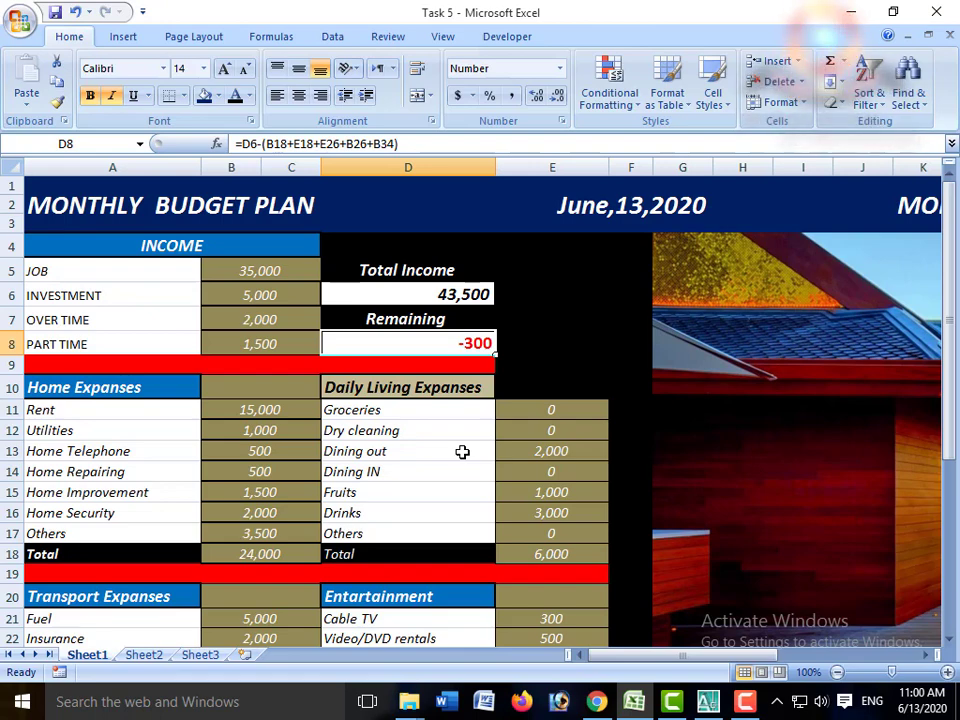
{"action": "scroll", "coordinate": [462, 452], "scroll_direction": "down", "scroll_amount": 1}
{"action": "scroll", "coordinate": [462, 452], "scroll_direction": "down", "scroll_amount": 1}
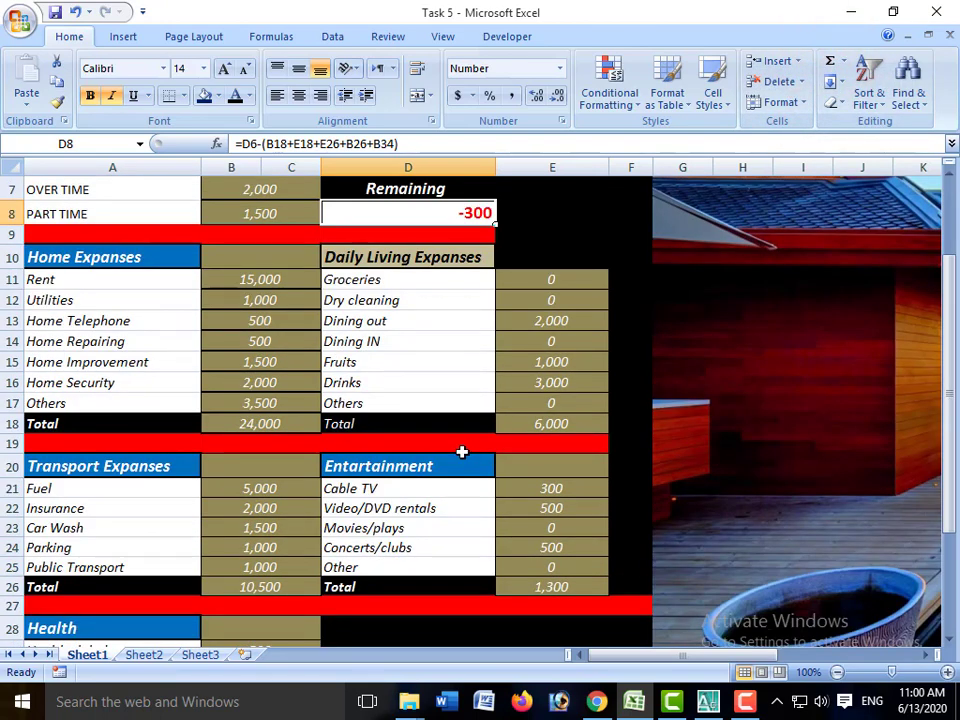
{"action": "scroll", "coordinate": [462, 452], "scroll_direction": "down", "scroll_amount": 1}
{"action": "scroll", "coordinate": [462, 452], "scroll_direction": "down", "scroll_amount": 1}
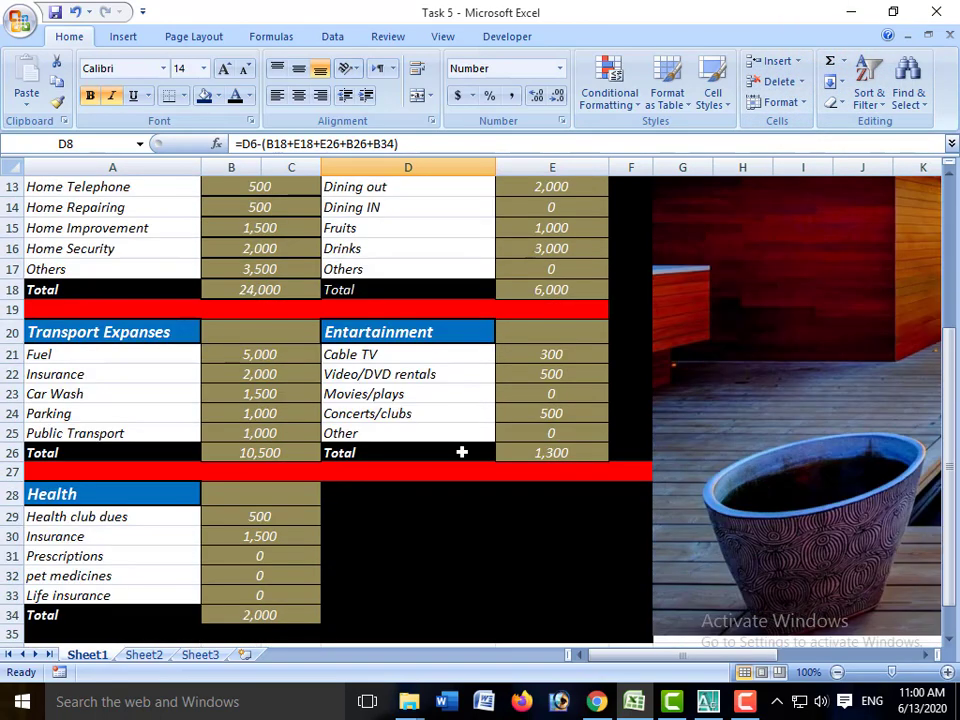
{"action": "scroll", "coordinate": [462, 452], "scroll_direction": "up", "scroll_amount": 4}
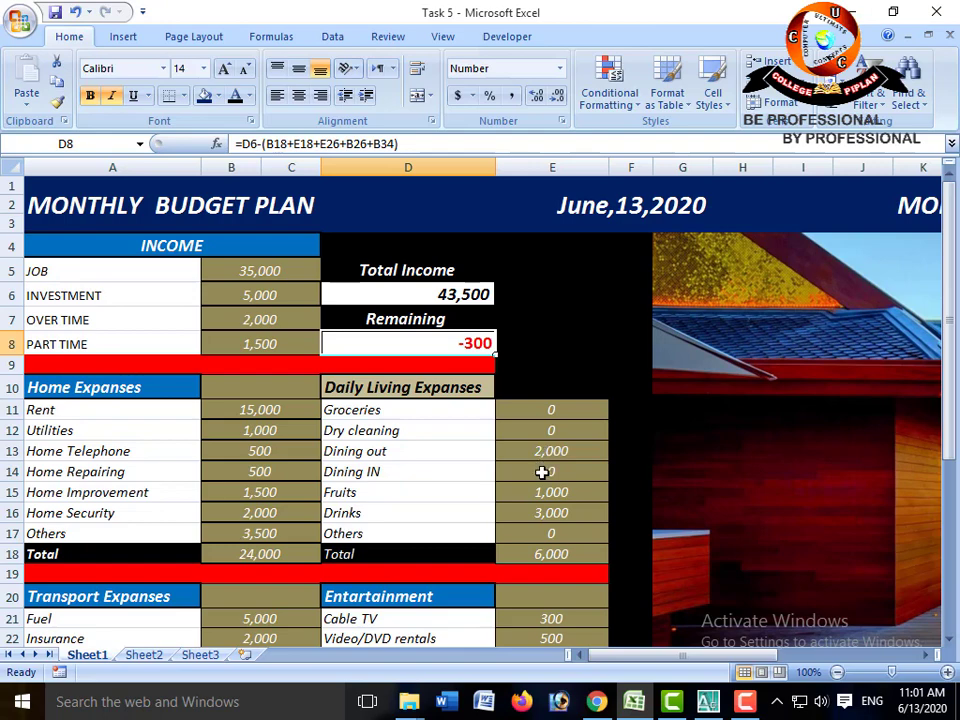
{"action": "scroll", "coordinate": [541, 472], "scroll_direction": "down", "scroll_amount": 3}
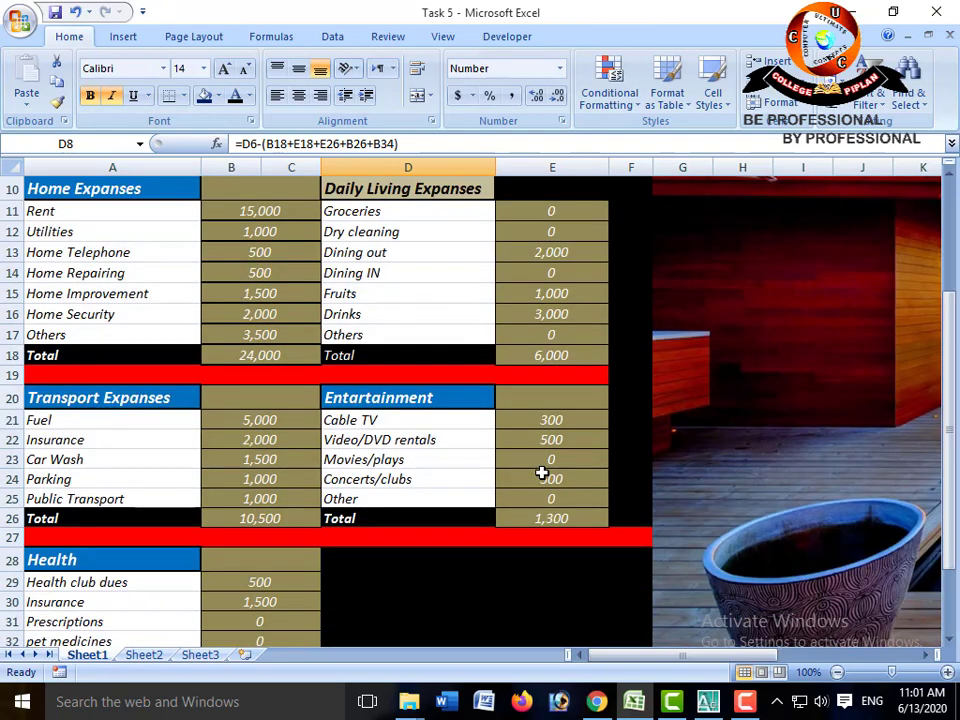
{"action": "scroll", "coordinate": [545, 485], "scroll_direction": "up", "scroll_amount": 3}
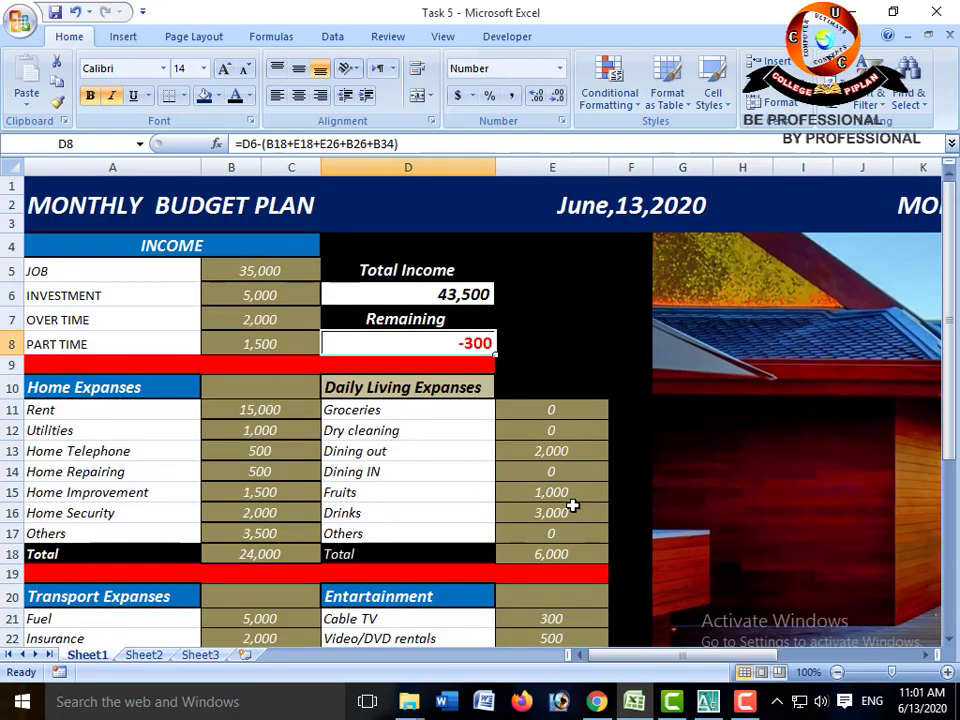